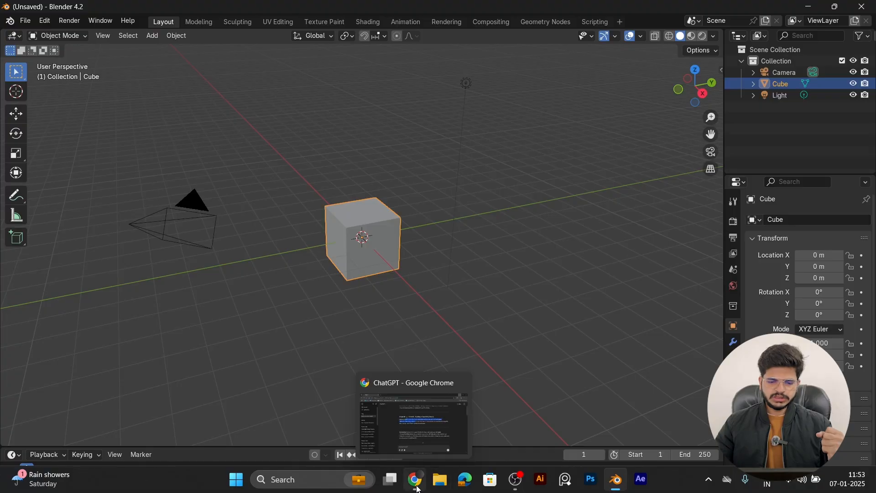
Step: Switch to PureRef, dismiss the update notice, and place its enlarged empty board over the upper-right part of the 3D scene window
left_click(566, 485)
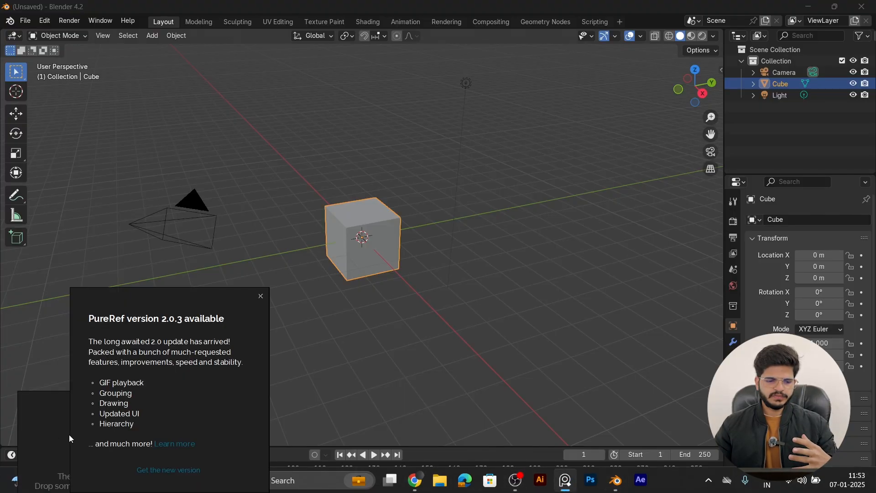
left_click(261, 297)
left_click_drag(108, 445, 720, 114)
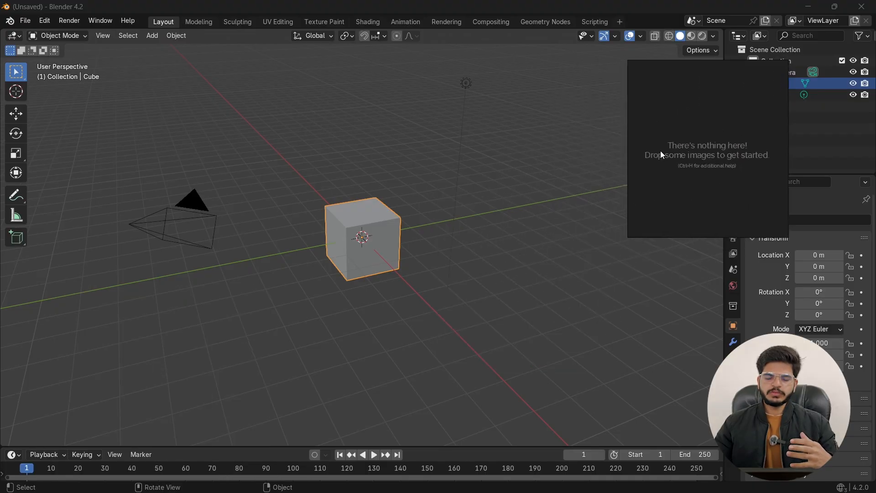
left_click_drag(661, 154, 696, 134)
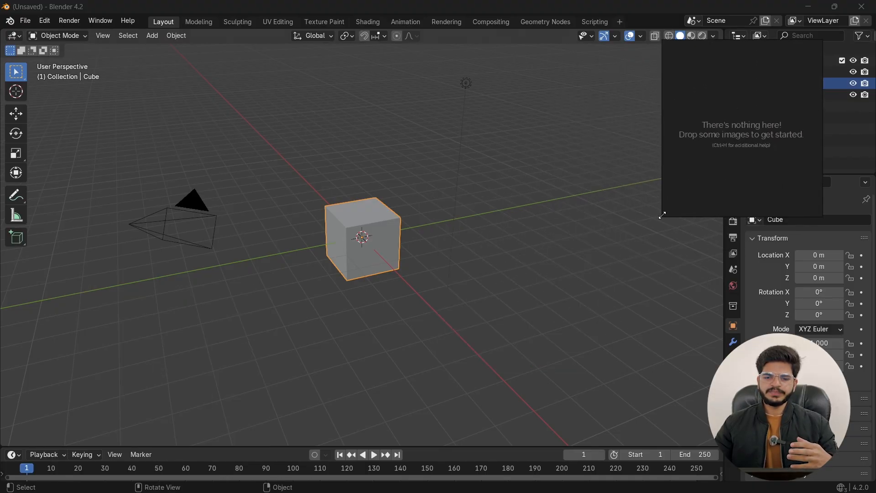
left_click_drag(662, 217, 625, 270)
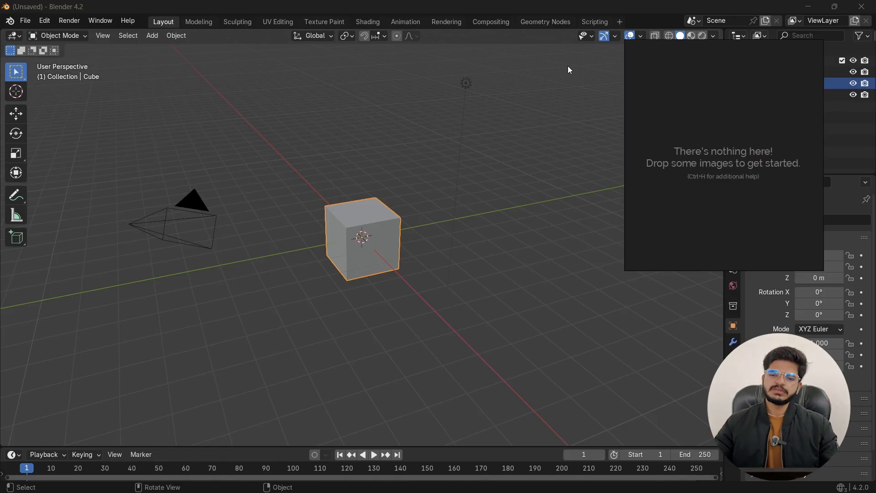
Step: Reposition the PureRef board at the screen's upper-right edge and shrink it slightly
right_click_drag(713, 139, 784, 105)
mouse_move(310, 478)
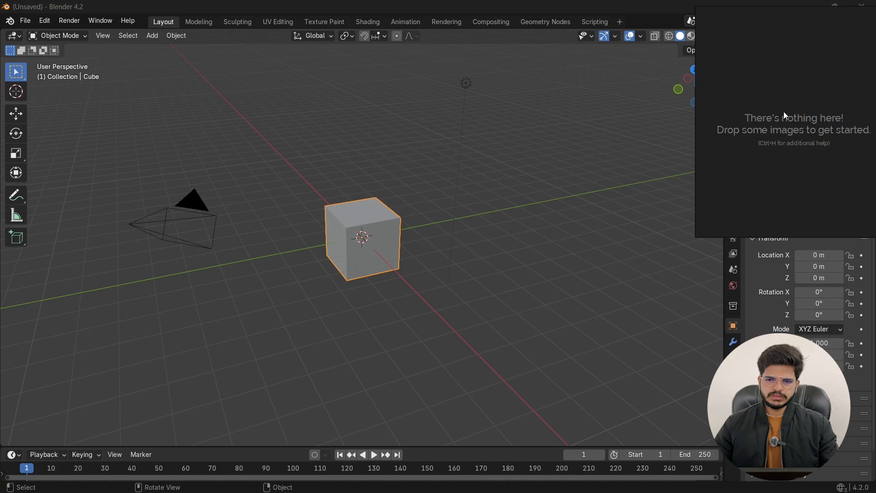
right_click_drag(784, 114, 751, 112)
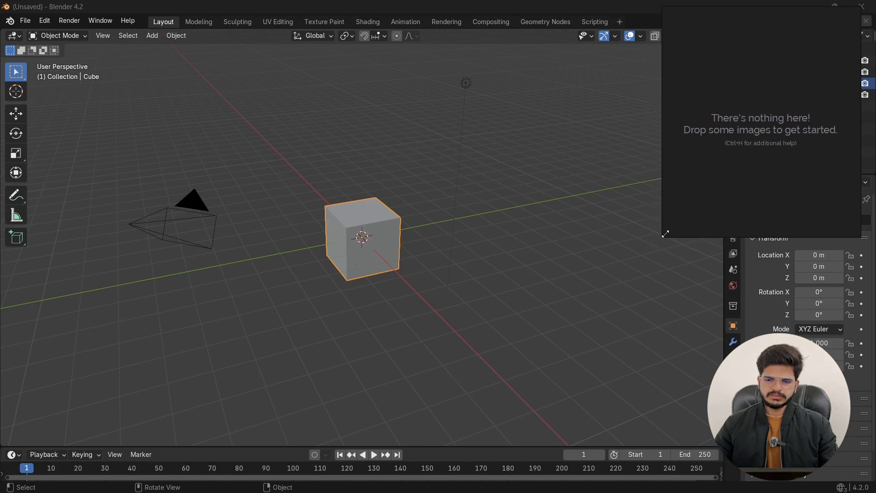
left_click_drag(662, 234, 682, 203)
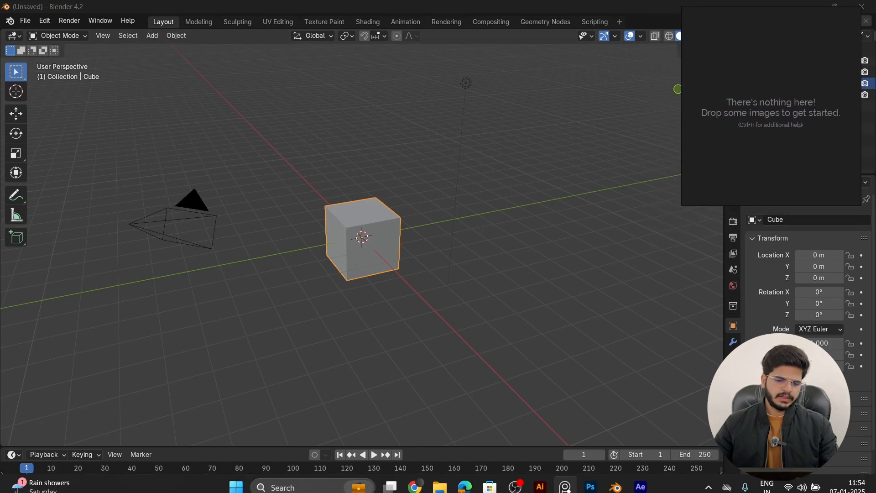
Step: Load the sofa picture from the Downloads folder onto the PureRef board and return to Blender
left_click(235, 478)
left_click(413, 73)
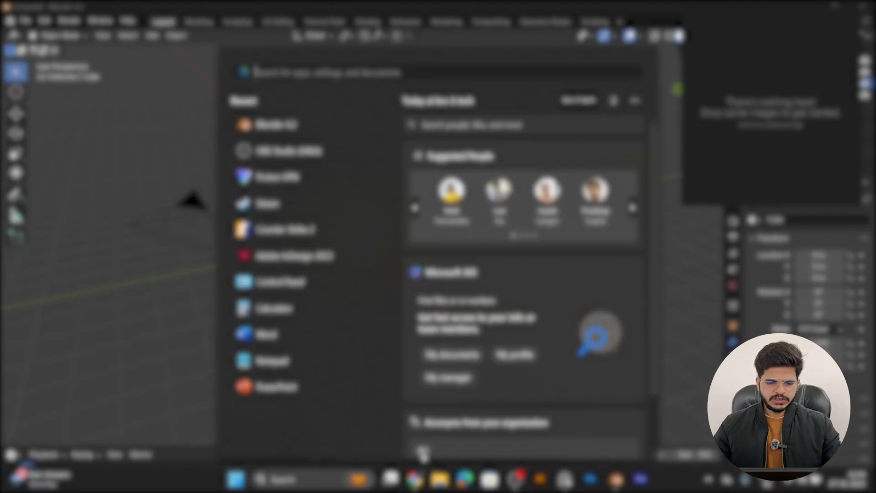
left_click(440, 481)
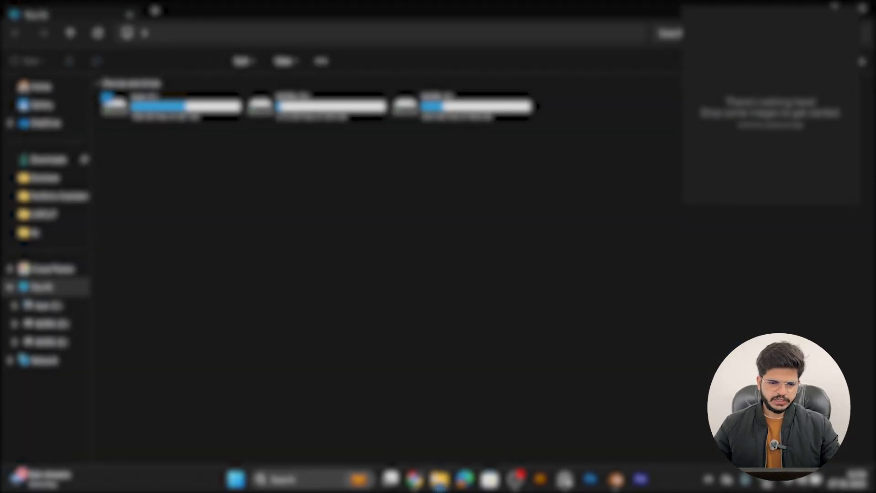
left_click(29, 165)
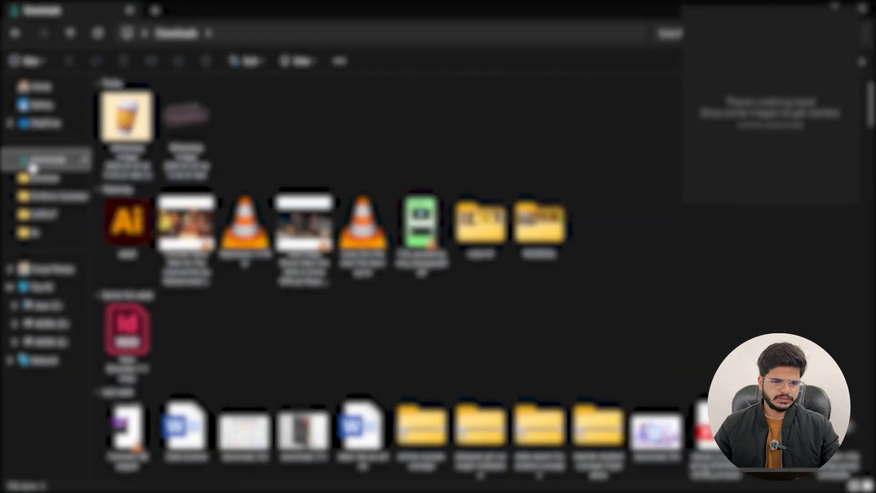
left_click(186, 130)
double_click(186, 130)
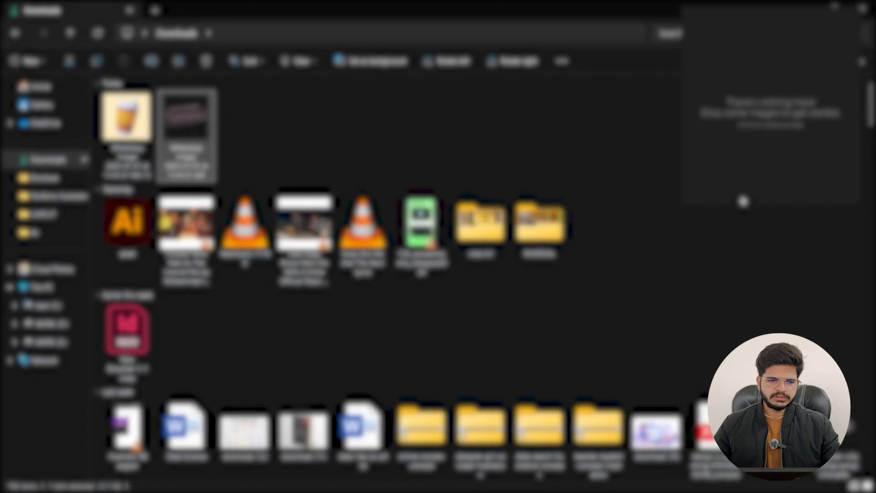
left_click_drag(501, 111, 251, 186)
left_click(489, 193)
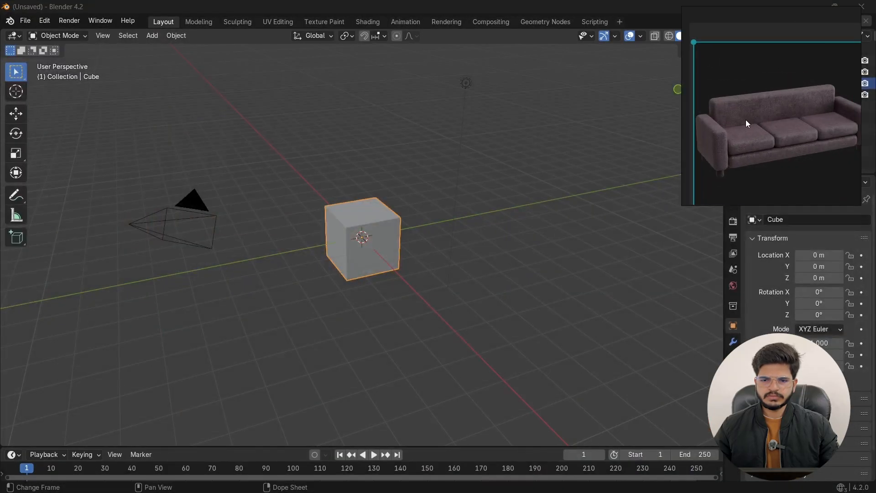
scroll(318, 156, "down", 3)
left_click_drag(161, 107, 571, 338)
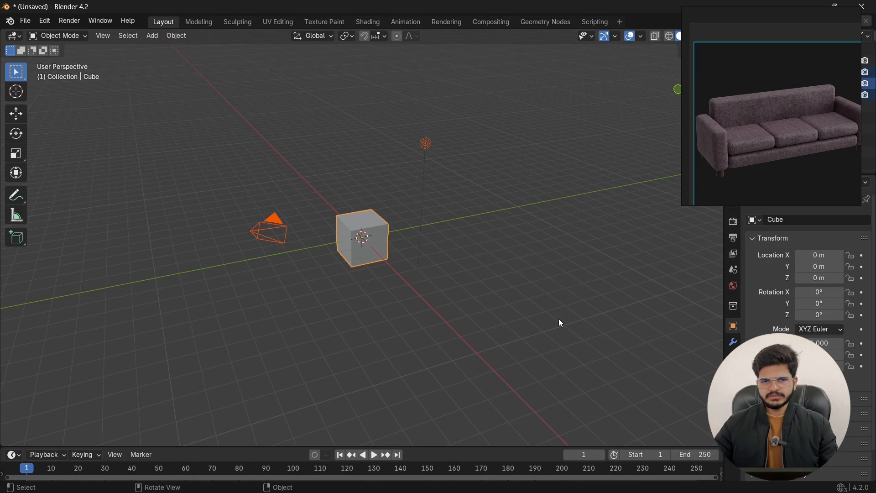
key("alt+a")
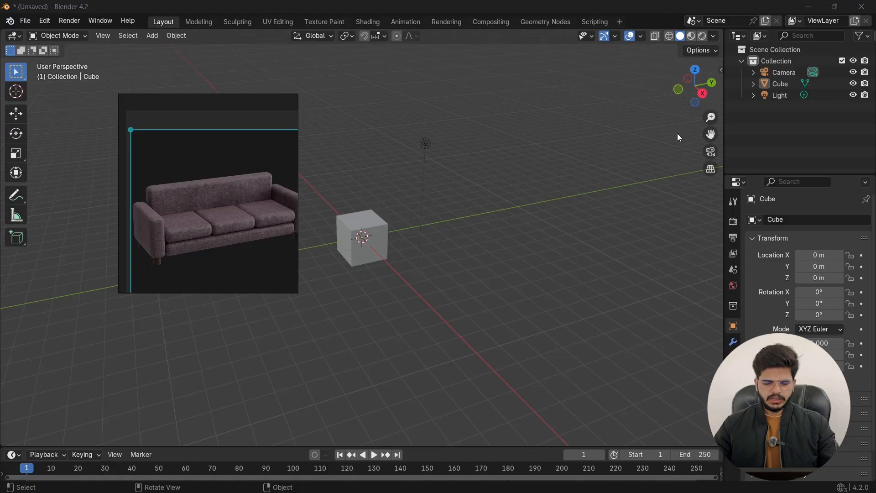
Step: Turn on the Screencast Keys display in the 3D viewport and collapse its settings
left_click(722, 70)
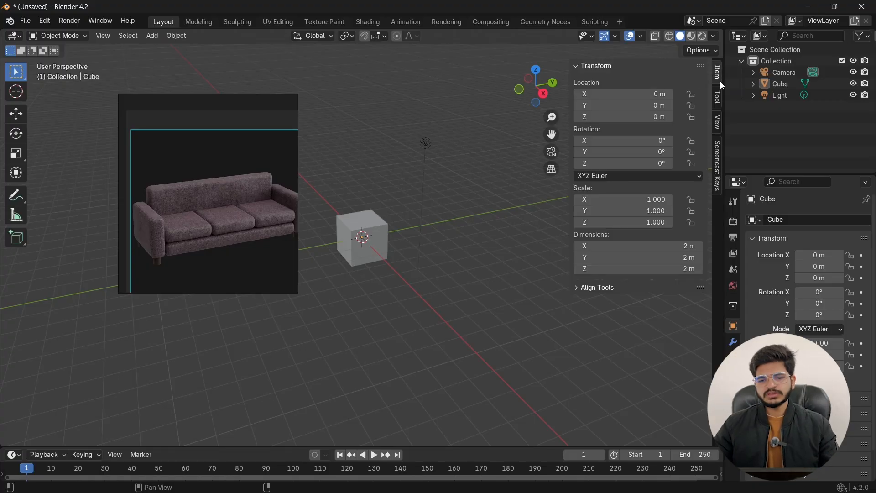
left_click(719, 122)
left_click(721, 160)
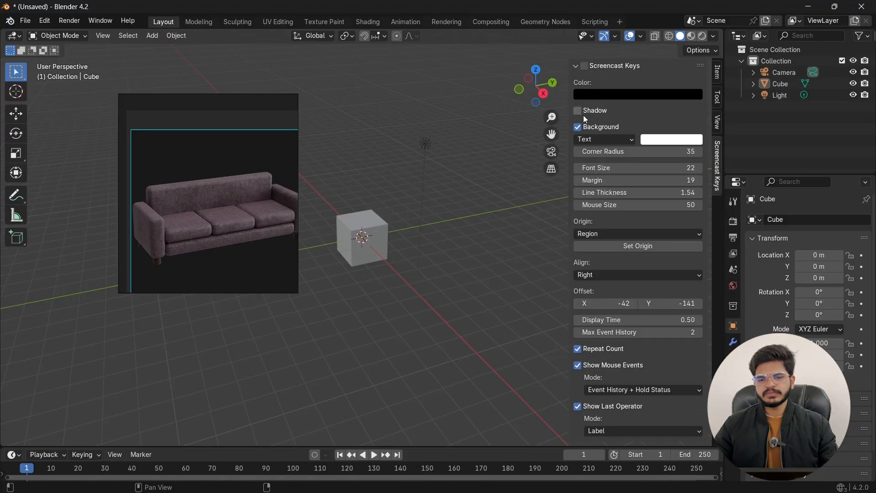
left_click(584, 66)
left_click(575, 65)
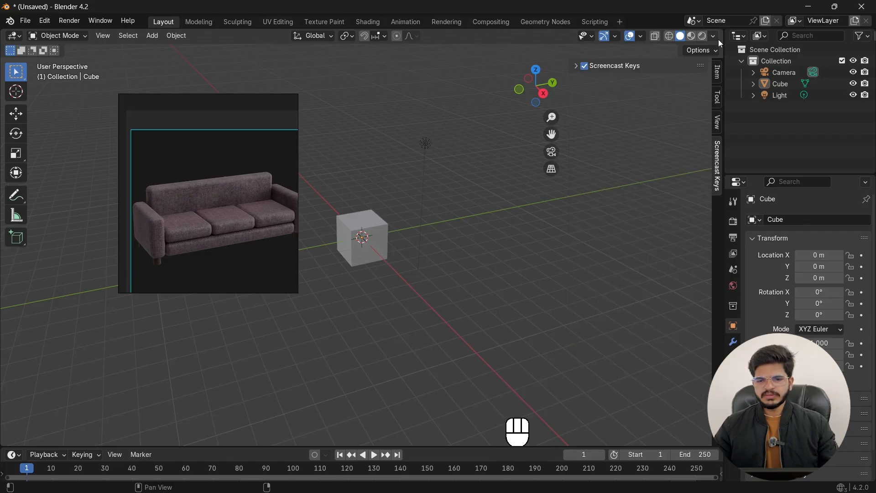
Step: Hide the 3D viewport's sidebar
double_click(722, 173)
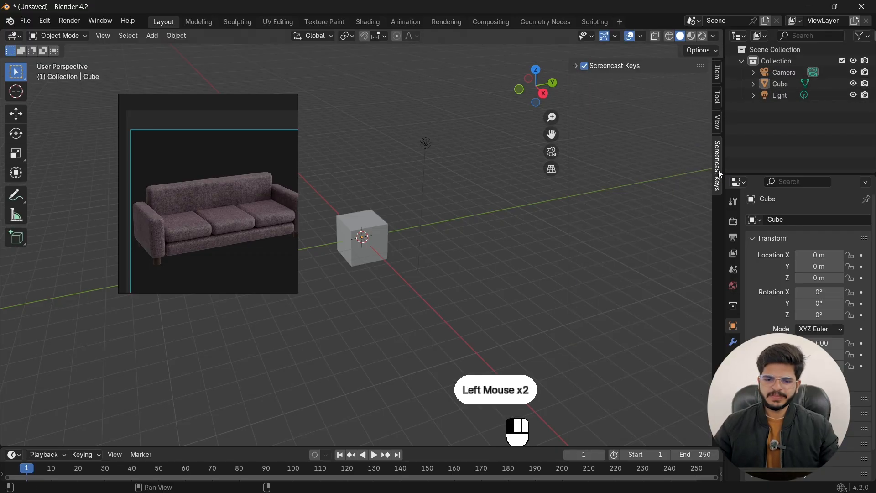
left_click(718, 139)
left_click(718, 140)
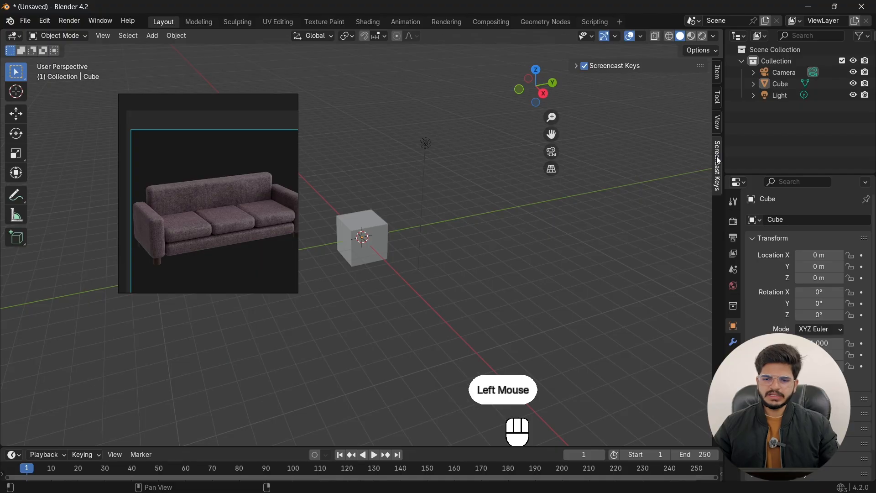
key("n")
key("n")
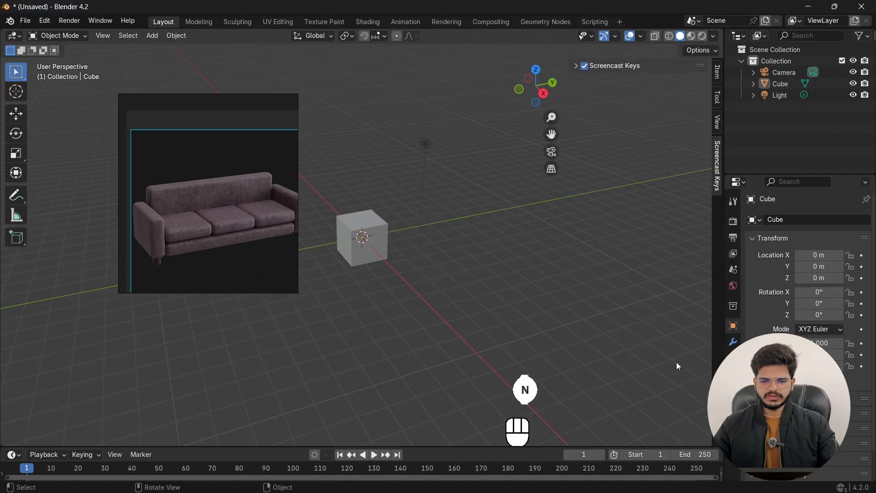
key("n")
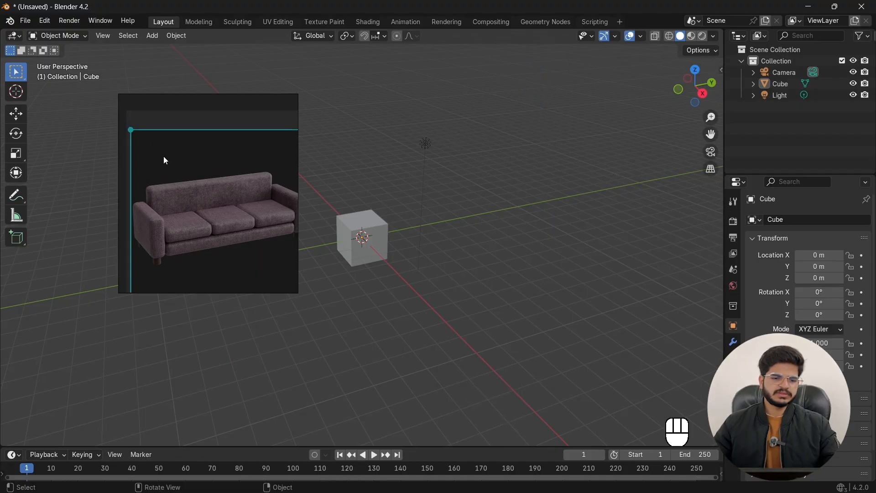
Step: Move the PureRef board back to the screen's upper-right area and reframe the sofa picture in it
left_click_drag(164, 160, 692, 108)
left_click_drag(771, 186, 761, 156)
scroll(725, 177, "down", 2)
scroll(732, 171, "up", 1)
scroll(764, 153, "up", 2)
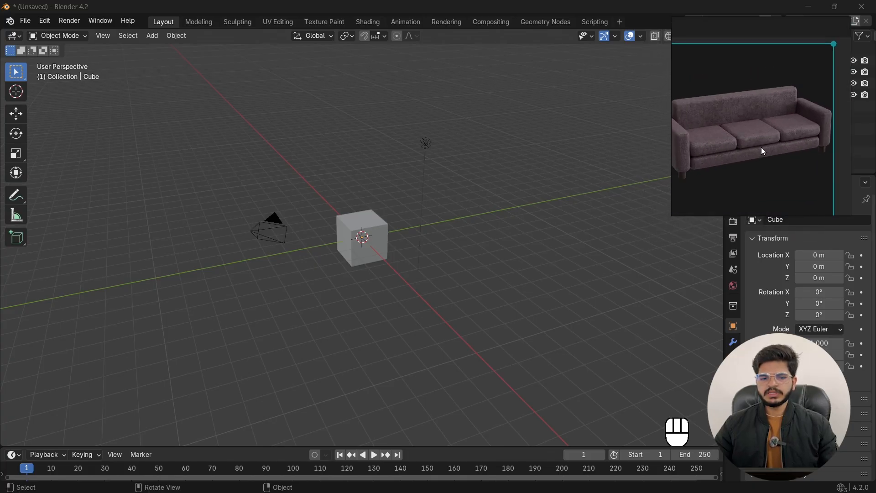
Step: Delete all default objects in the Blender scene: the cube, the camera and the light
left_click(464, 200)
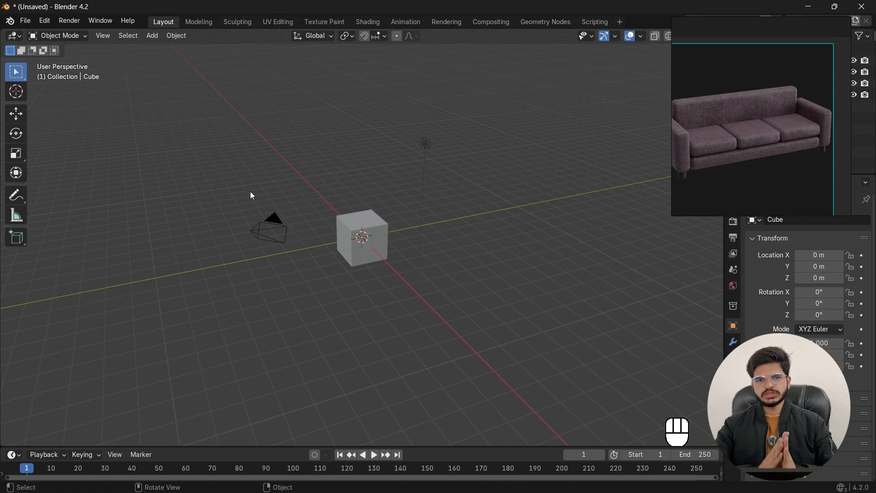
key("a")
key("Delete")
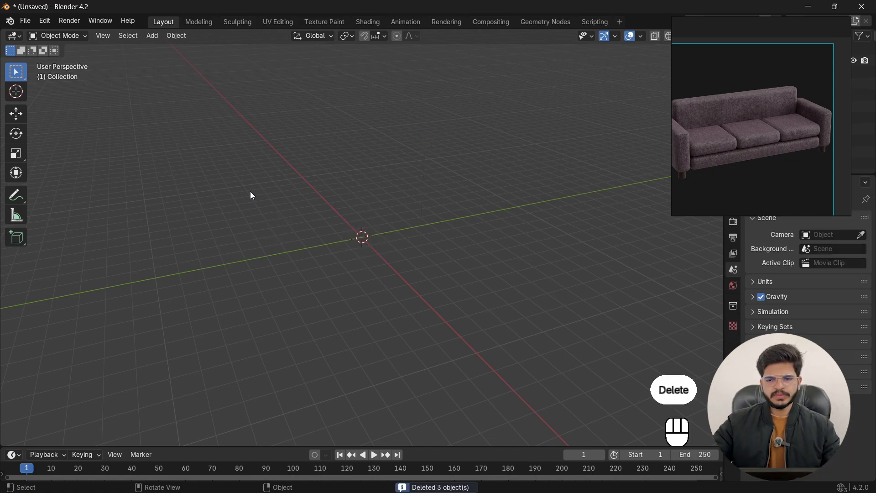
scroll(806, 98, "down", 2)
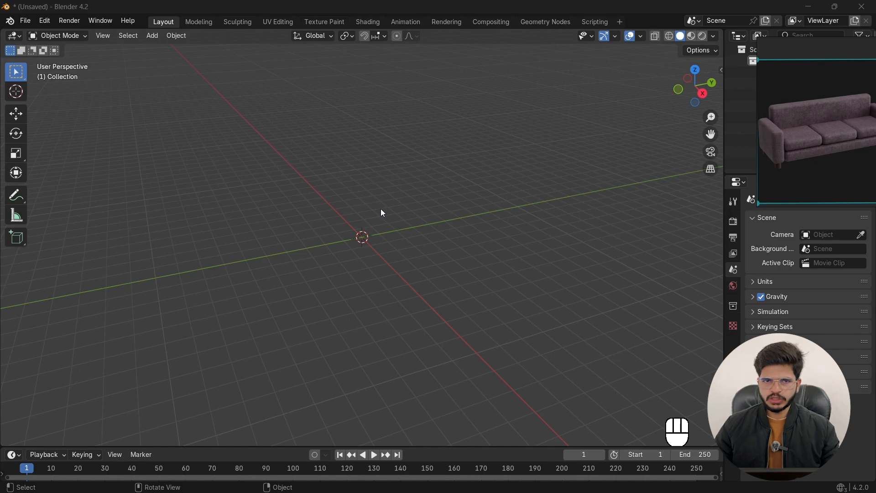
left_click(350, 181)
key("shift+a")
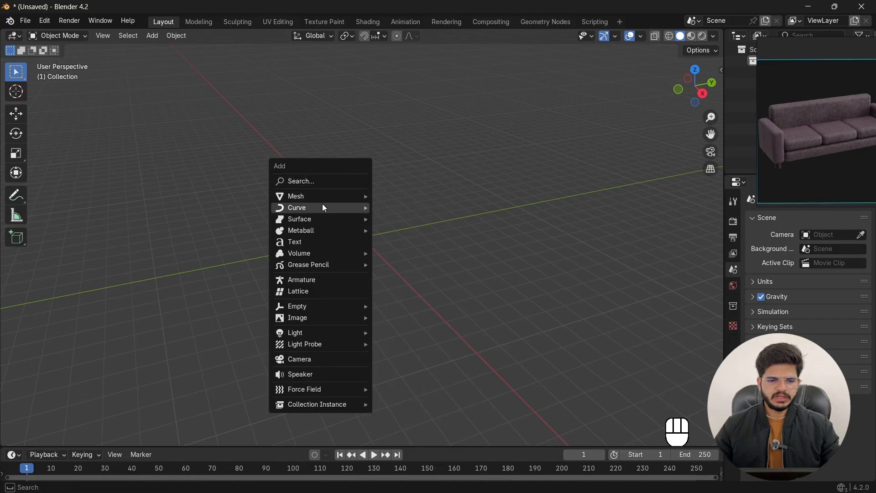
mouse_move(315, 197)
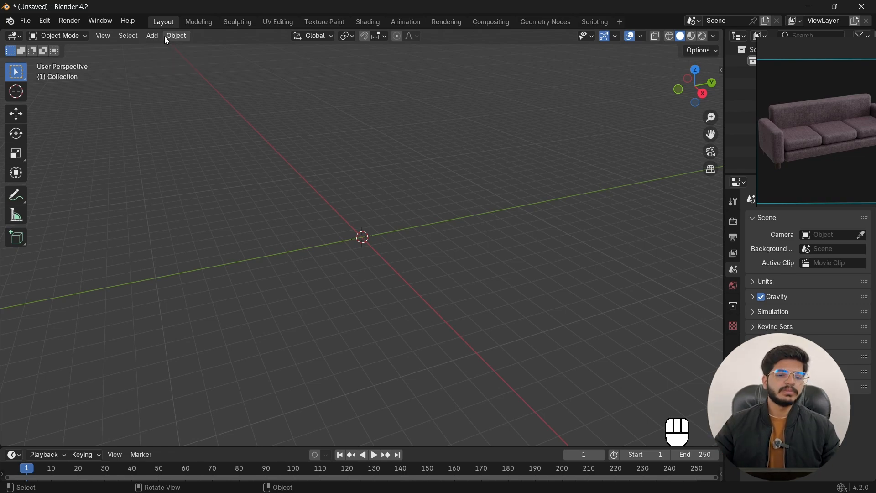
Step: Add "WhatsApp Image 2025-01-07 at 11.41.37 AM.jpeg" from Downloads as a reference image and scale it up about 2.4 times
left_click(159, 40)
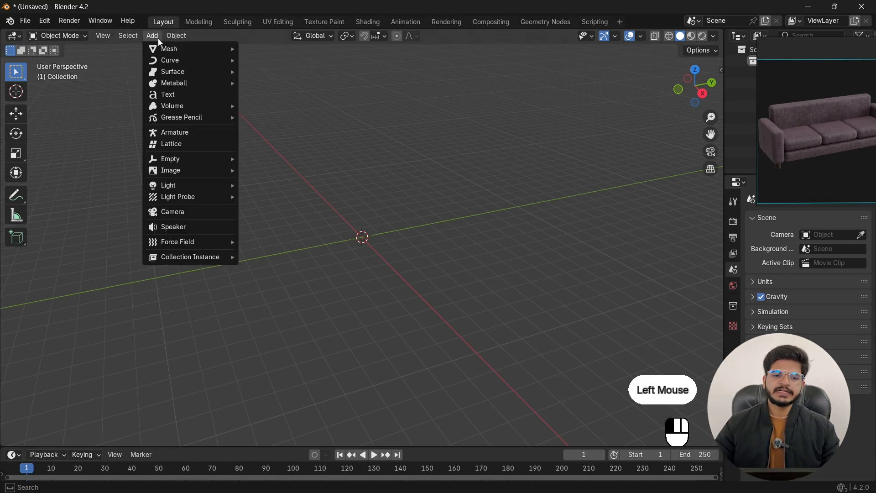
mouse_move(174, 51)
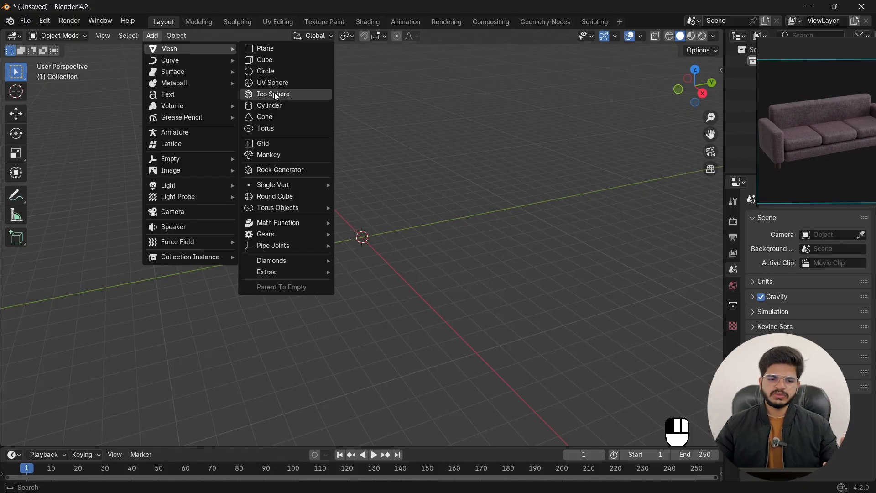
mouse_move(218, 83)
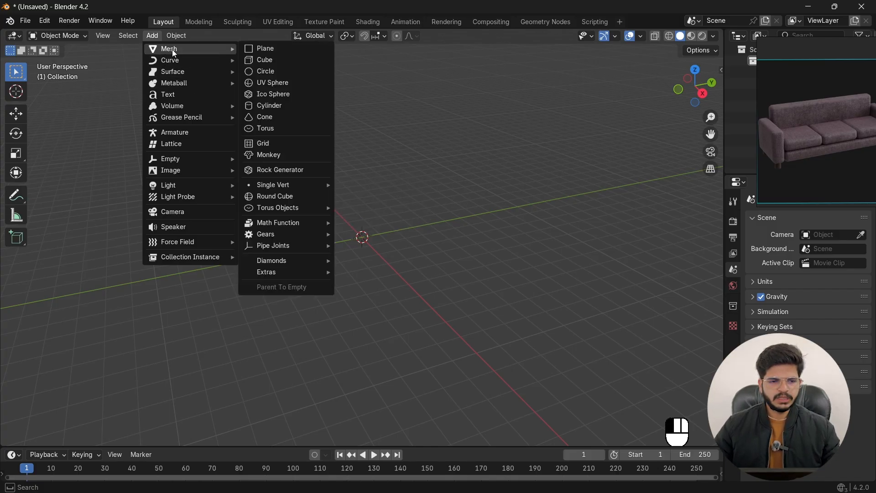
mouse_move(190, 59)
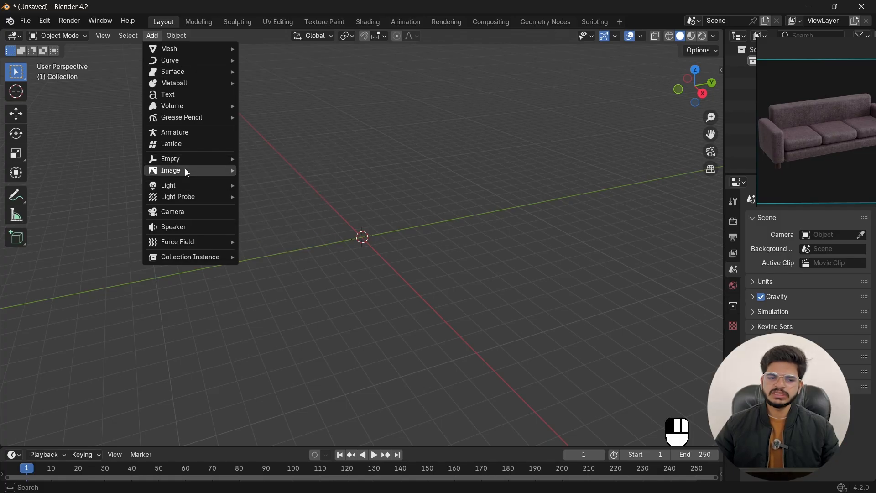
mouse_move(186, 175)
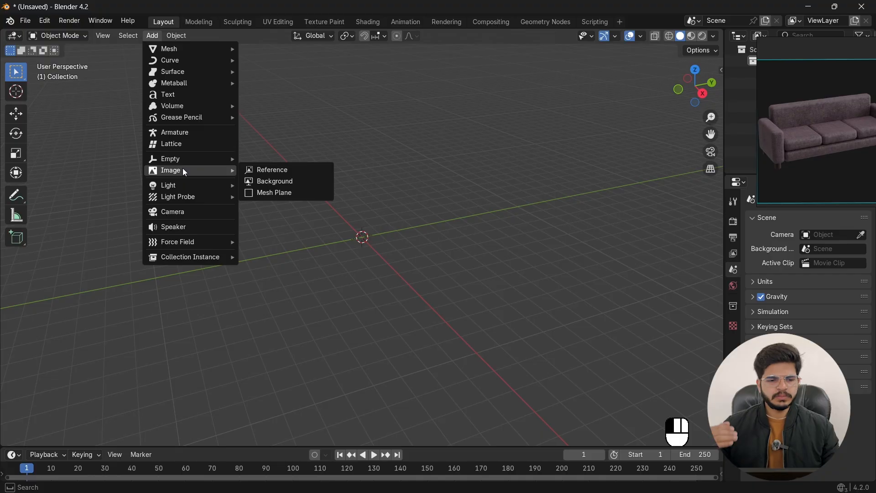
left_click(270, 175)
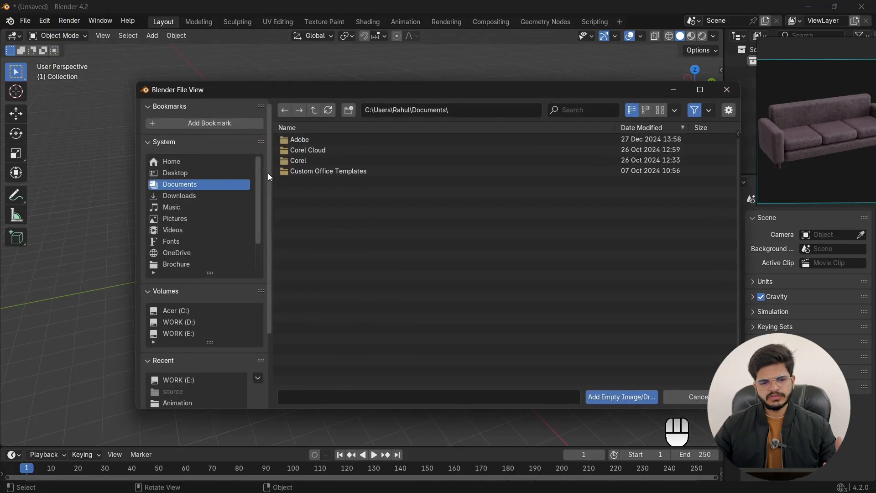
left_click(179, 195)
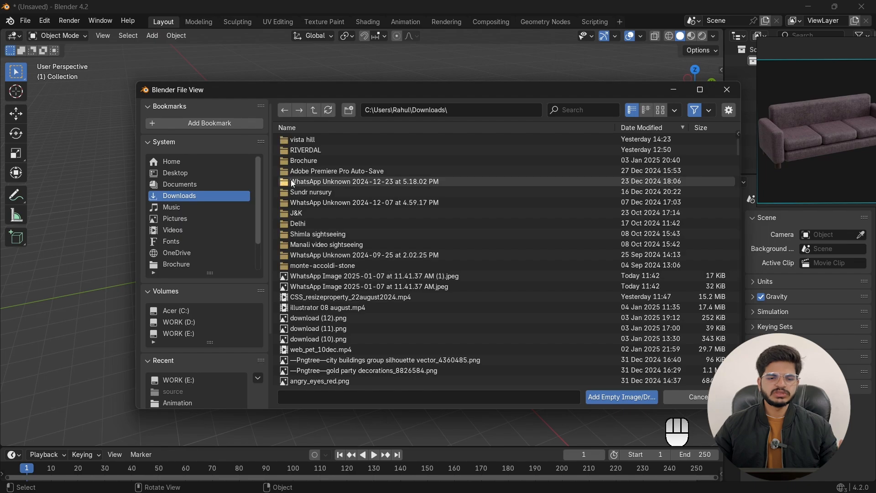
left_click(357, 288)
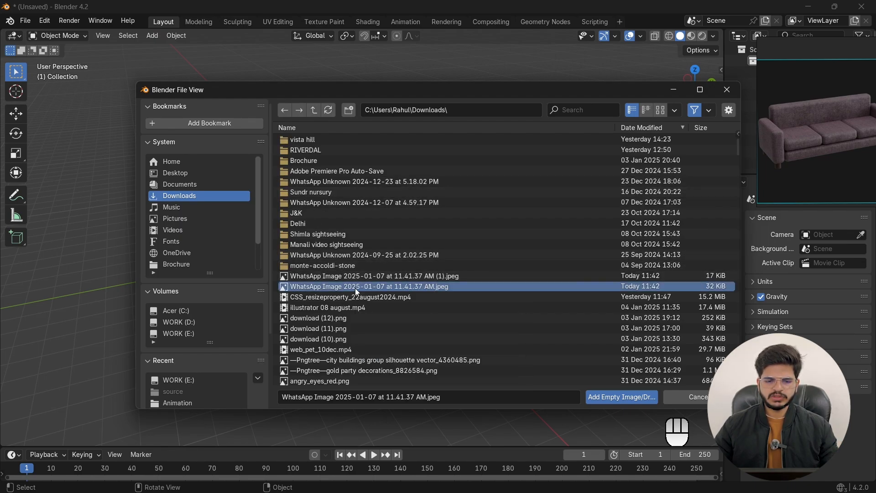
left_click(598, 404)
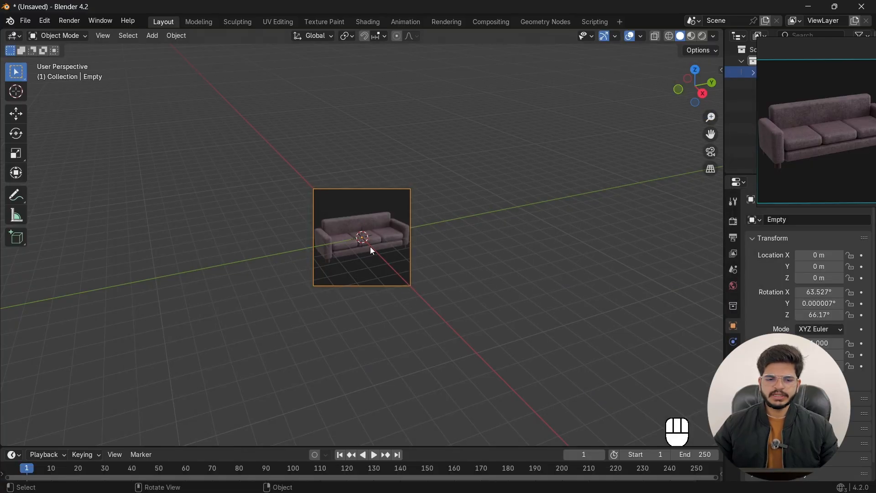
key("s")
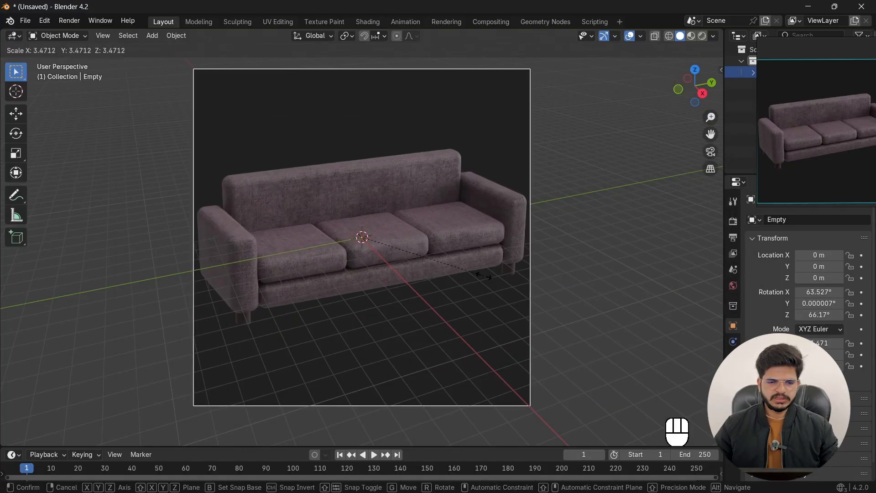
left_click(500, 300)
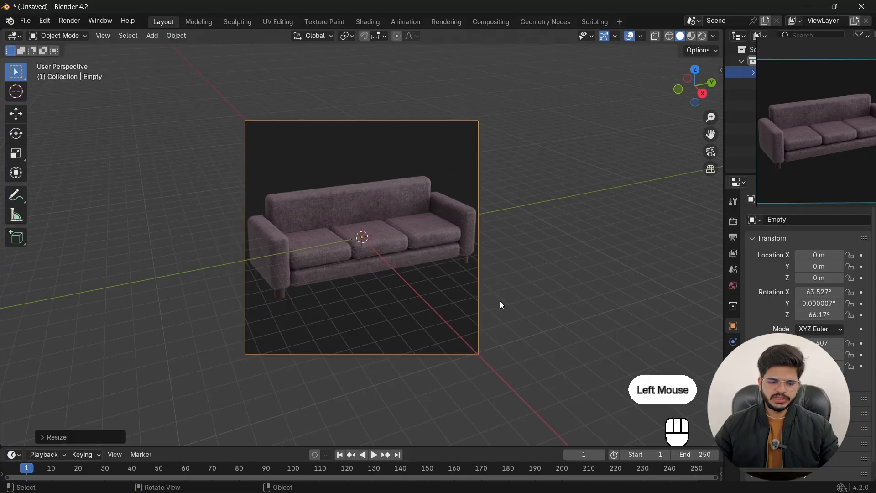
key("r")
left_click(441, 111)
key("ctrl+z")
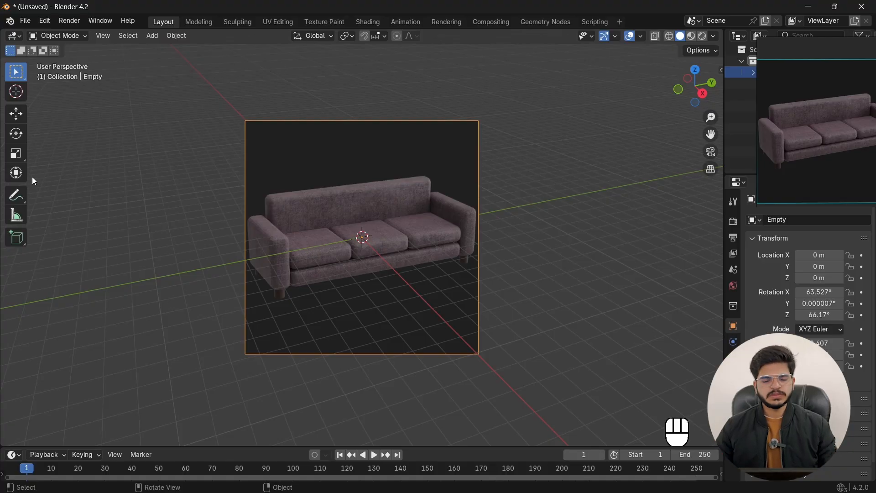
Step: Set the sofa reference image's X and Z rotation to 0°, then deselect the image
scroll(411, 174, "down", 2)
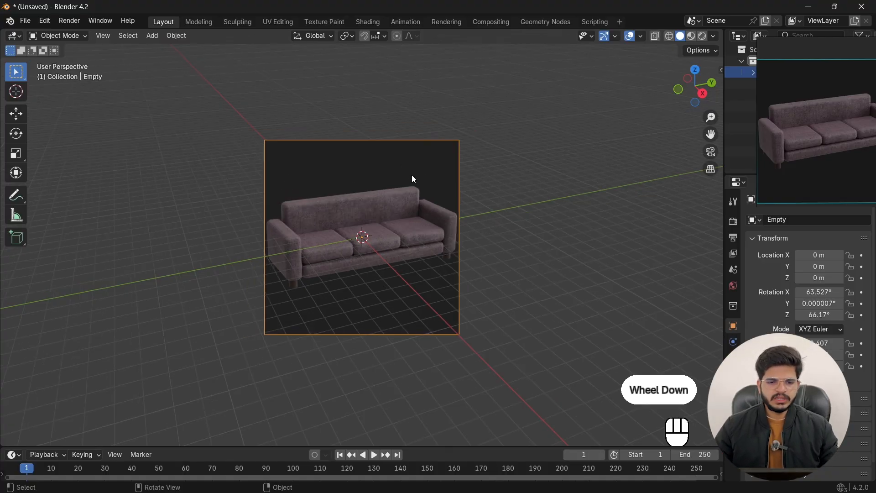
middle_click_drag(524, 194, 433, 216)
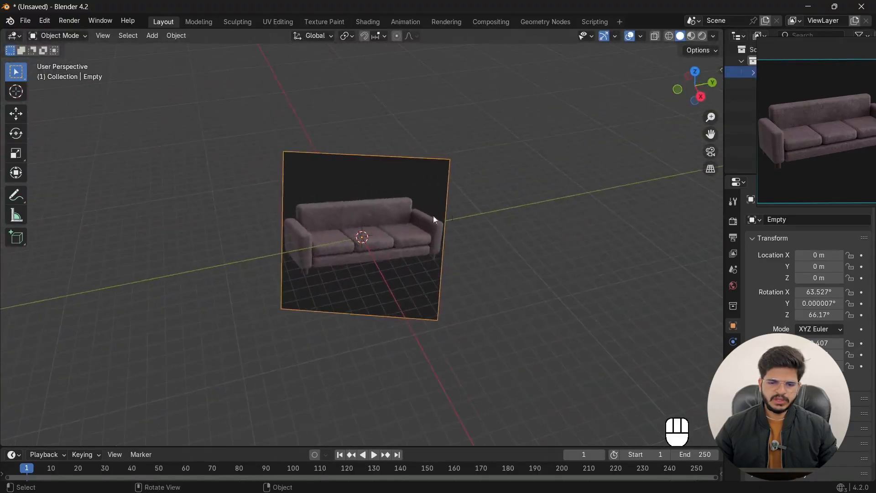
left_click(389, 211)
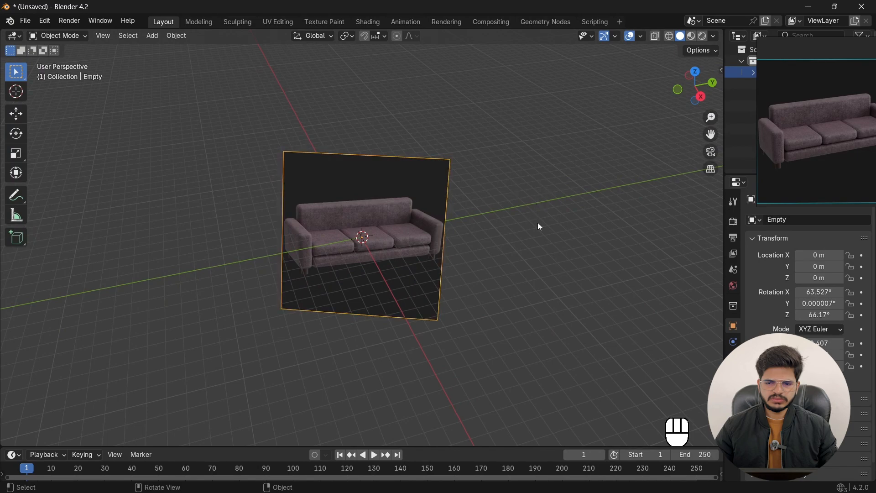
key("n")
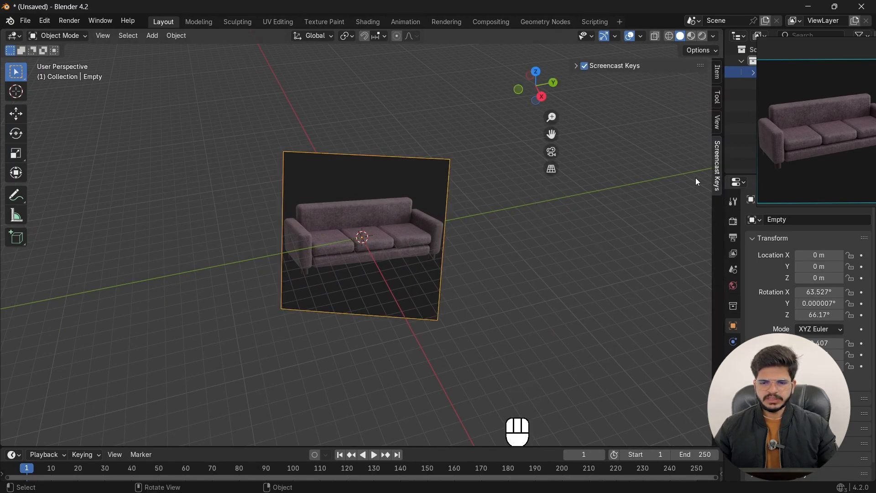
left_click(718, 93)
left_click(717, 74)
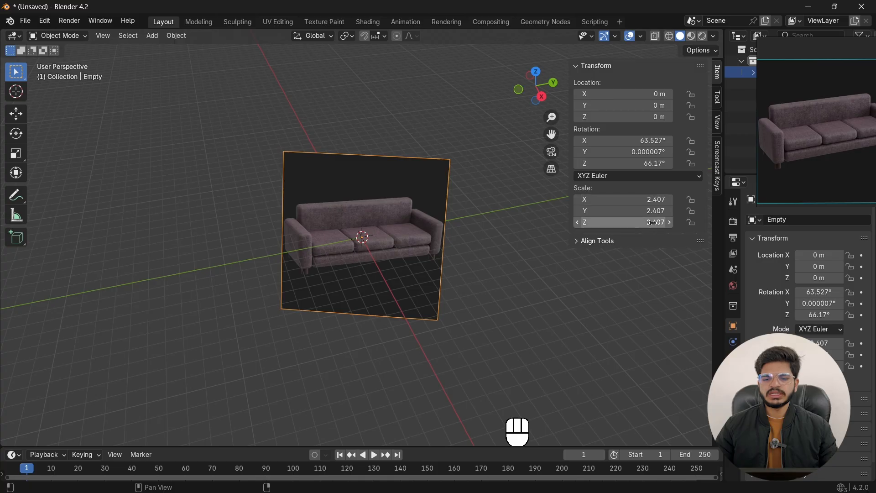
left_click(641, 140)
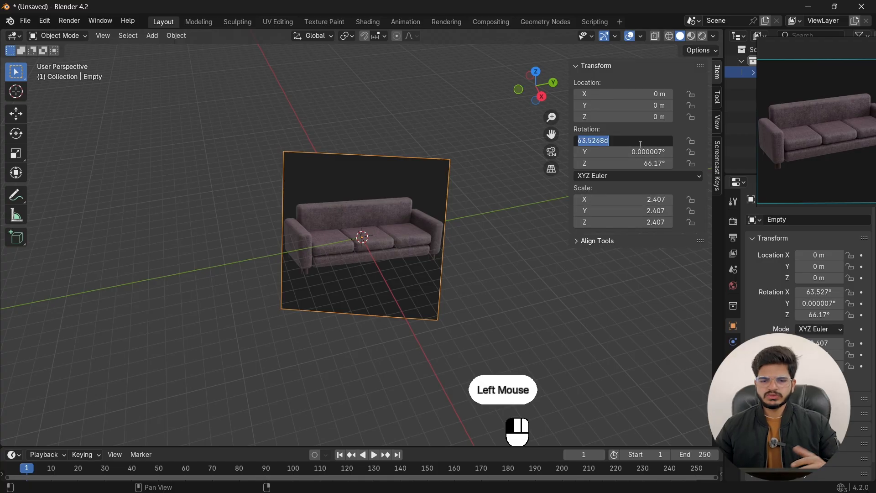
type("0")
key("Return")
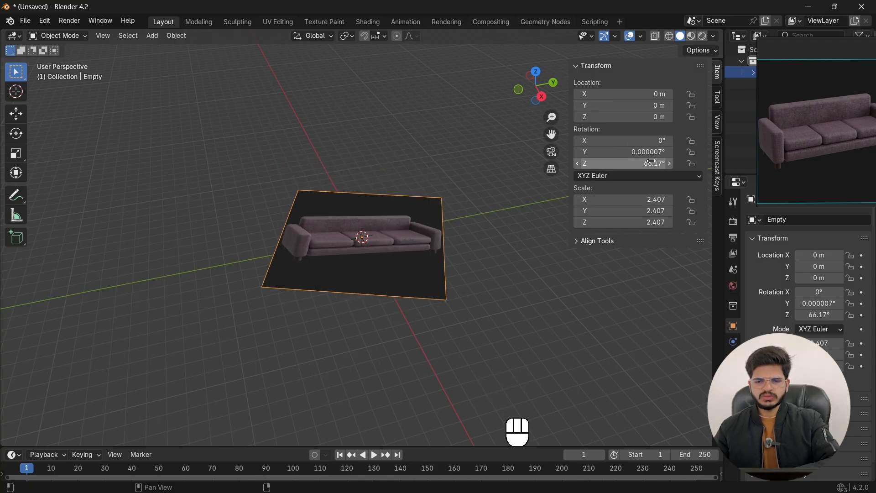
left_click(646, 166)
type("0")
key("Return")
left_click(644, 154)
key("Return")
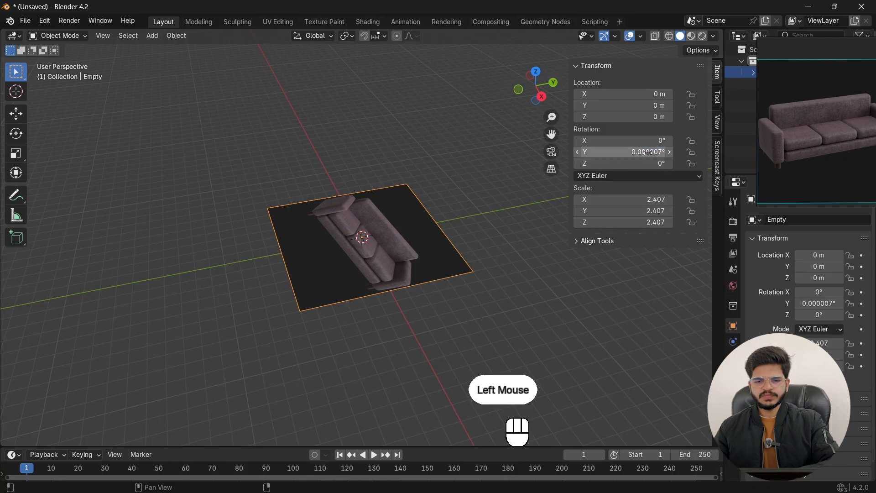
left_click(491, 214)
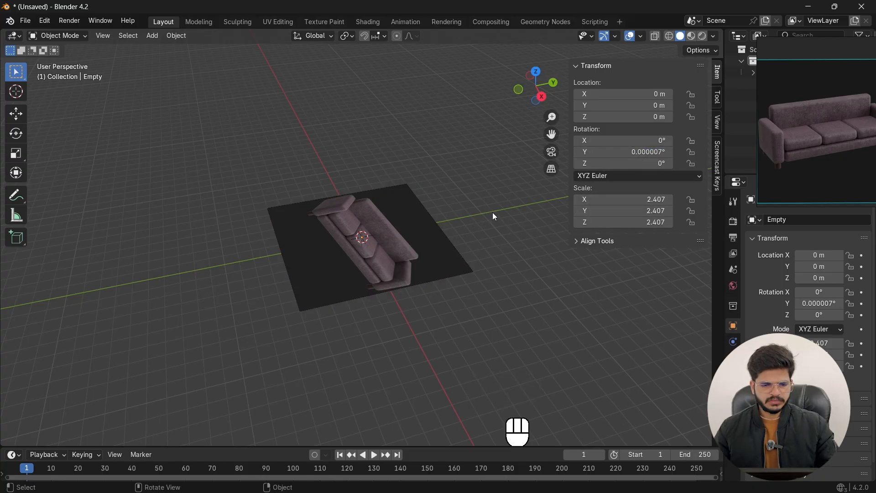
Step: Undo the rotation changes and the deselection of the reference image, and hide the viewport's sidebar
key("ctrl+z")
key("ctrl+z")
key("ctrl+z")
key("ctrl+z")
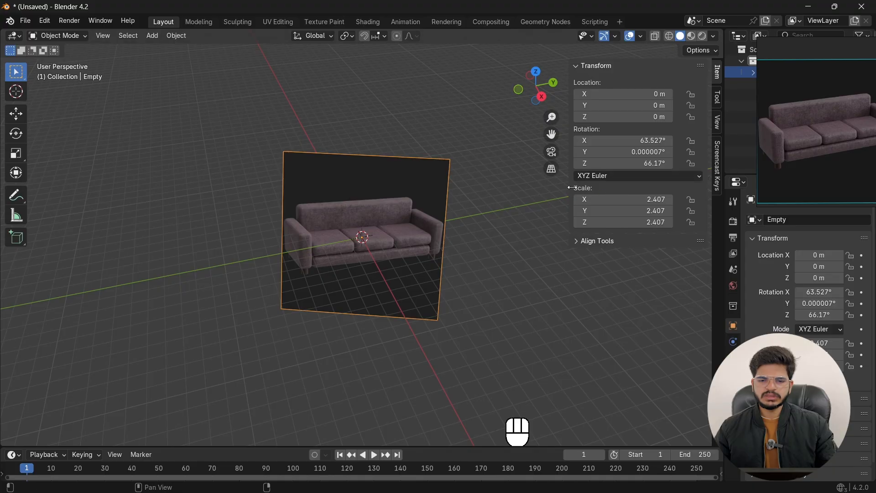
key("n")
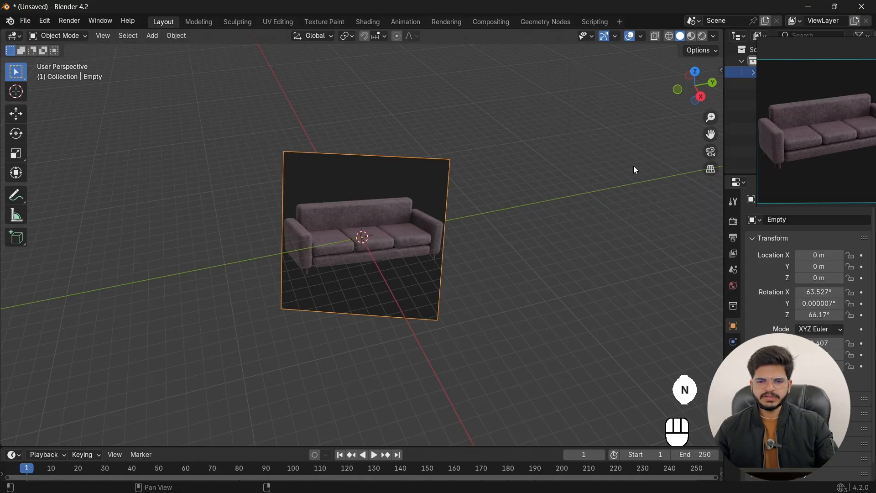
key("n")
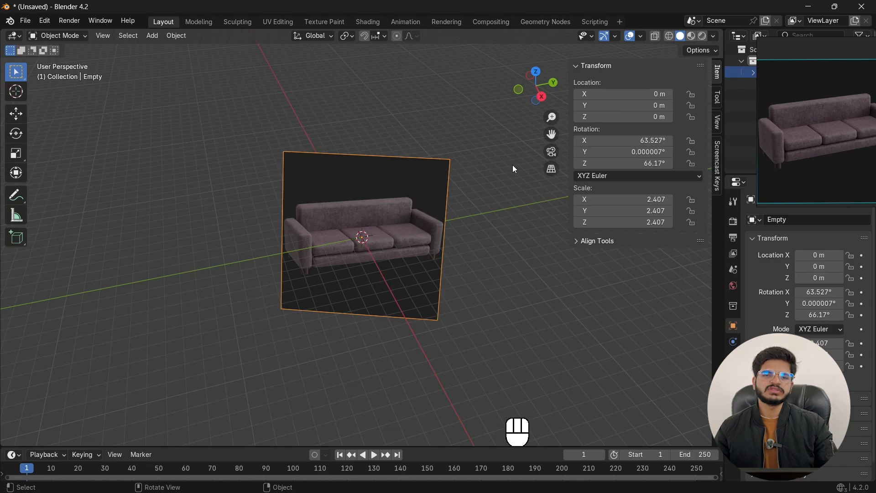
key("n")
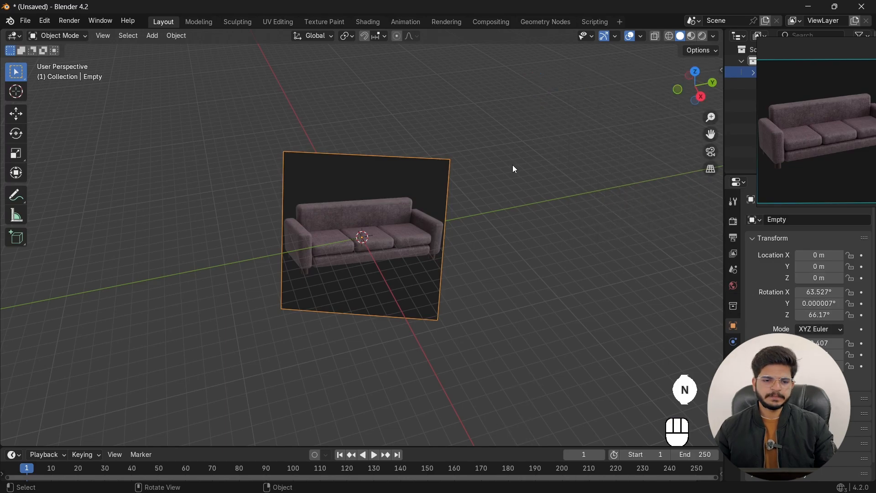
Step: Scale the sofa reference image up further by a factor of about 2.18
left_click(395, 248)
key("s")
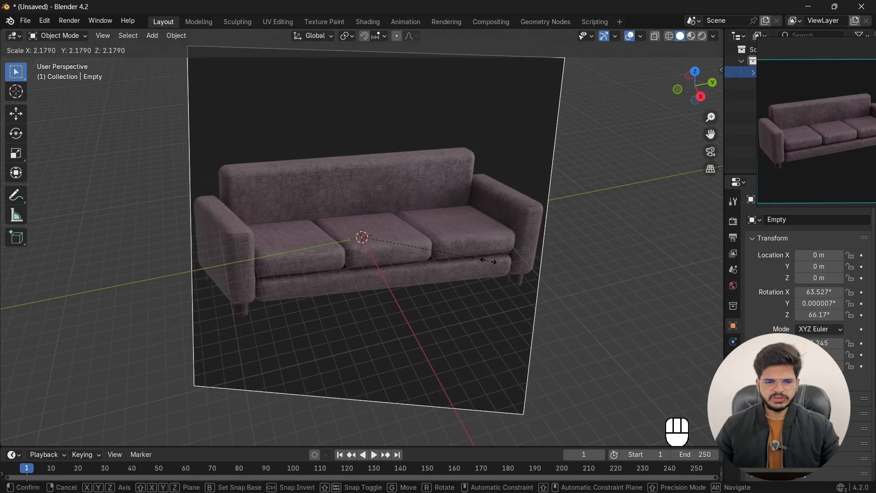
left_click(491, 261)
Step: Move and slightly shrink the PureRef board, and reposition the sofa picture inside it
right_click_drag(829, 151, 799, 145)
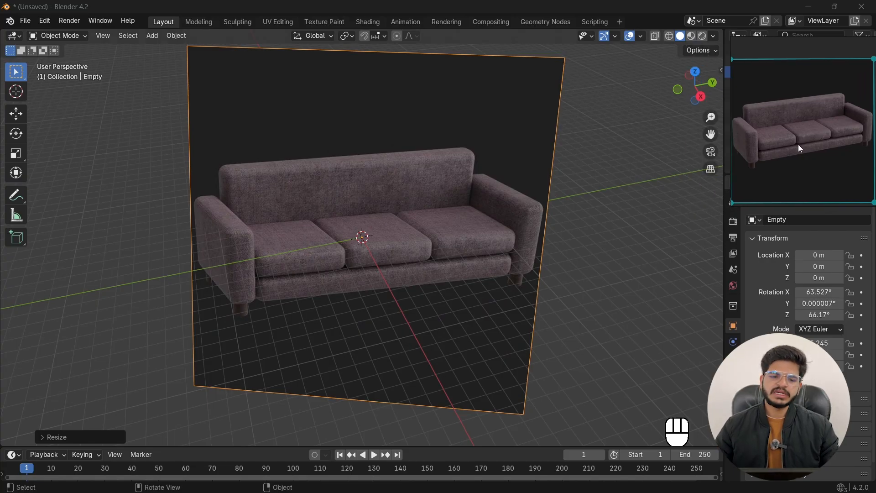
left_click_drag(730, 204, 743, 190)
middle_click_drag(815, 153, 830, 144)
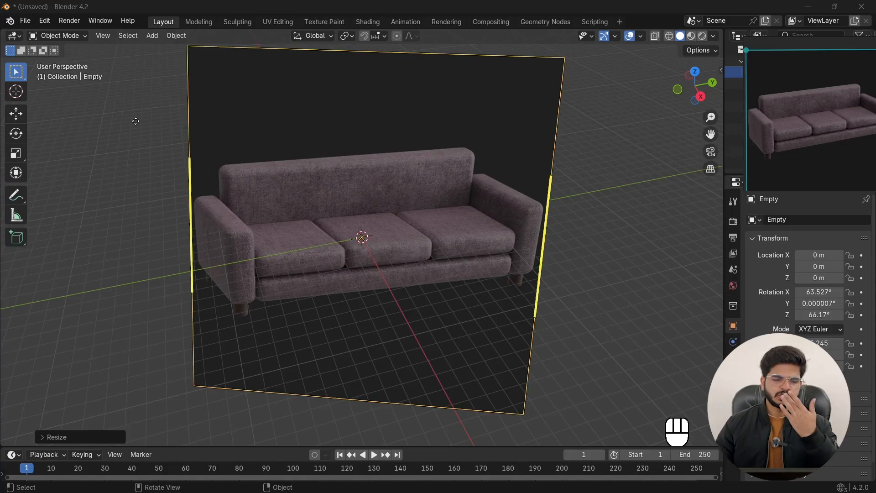
Step: Outline the sofa's seat base with a freehand annotation over the reference image, replacing the first rough stroke
left_click(16, 195)
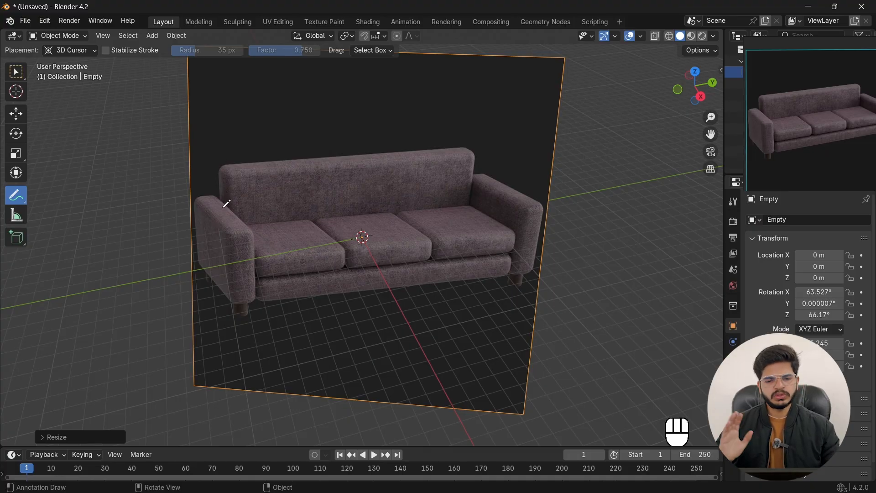
mouse_move(262, 297)
left_mouse_down()
mouse_move(473, 275)
mouse_move(529, 260)
mouse_move(482, 208)
mouse_move(221, 241)
mouse_move(252, 295)
left_mouse_up()
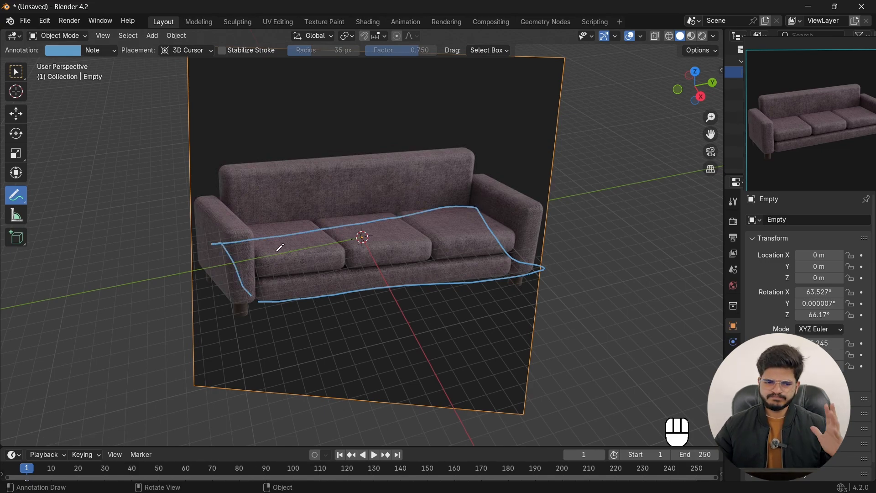
key("ctrl+z")
mouse_move(243, 234)
left_mouse_down()
mouse_move(267, 296)
mouse_move(512, 260)
mouse_move(483, 208)
mouse_move(325, 217)
mouse_move(229, 237)
left_mouse_up()
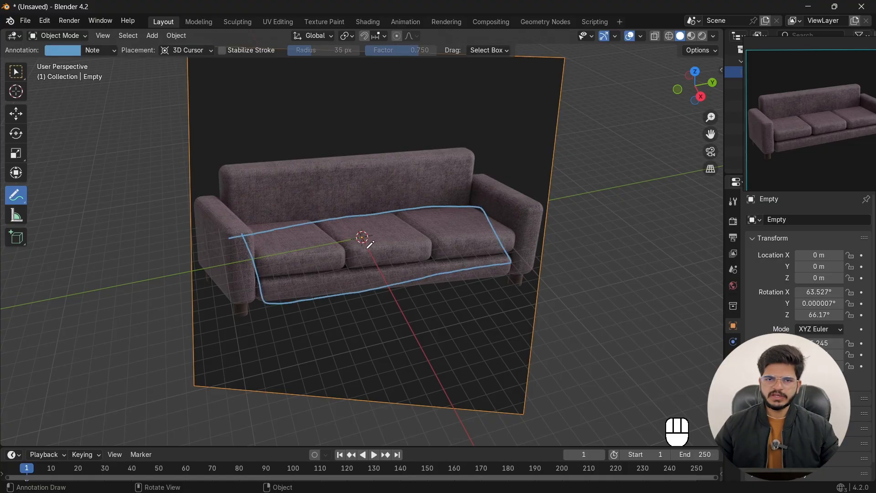
Step: Annotate the three seat cushions, the backrest, the left armrest and the two front legs over the sofa reference image
left_click_drag(272, 235, 299, 229)
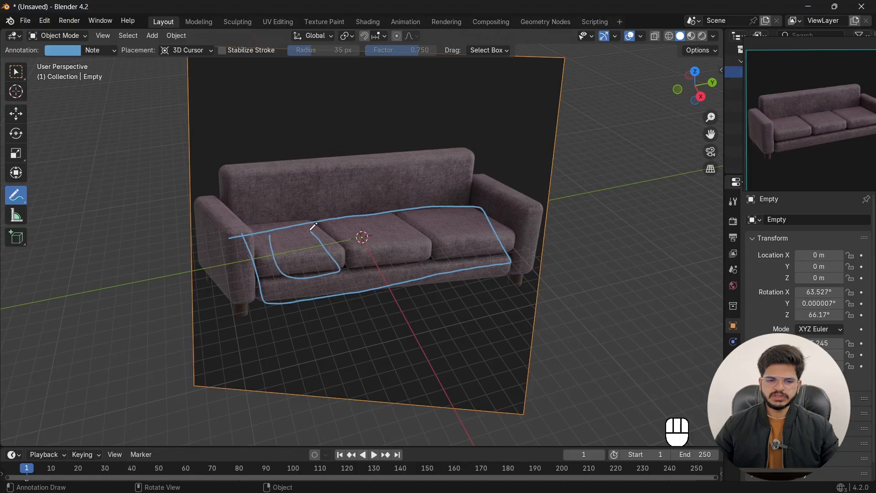
mouse_move(357, 223)
left_mouse_down()
mouse_move(406, 220)
mouse_move(363, 225)
left_mouse_up()
mouse_move(442, 218)
left_mouse_down()
mouse_move(453, 242)
mouse_move(456, 223)
mouse_move(501, 254)
mouse_move(494, 185)
left_mouse_up()
mouse_move(242, 223)
left_mouse_down()
mouse_move(263, 301)
mouse_move(210, 226)
mouse_move(488, 139)
mouse_move(371, 223)
left_mouse_up()
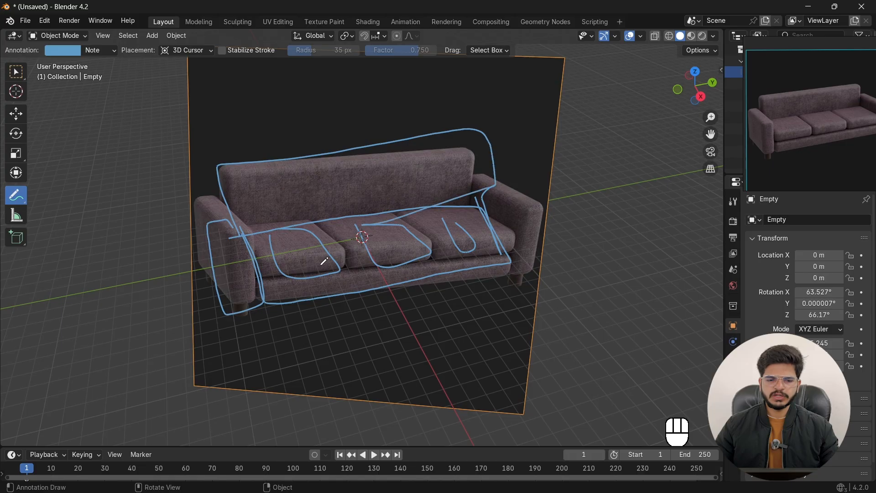
mouse_move(264, 300)
left_mouse_down()
mouse_move(269, 337)
mouse_move(269, 305)
left_mouse_up()
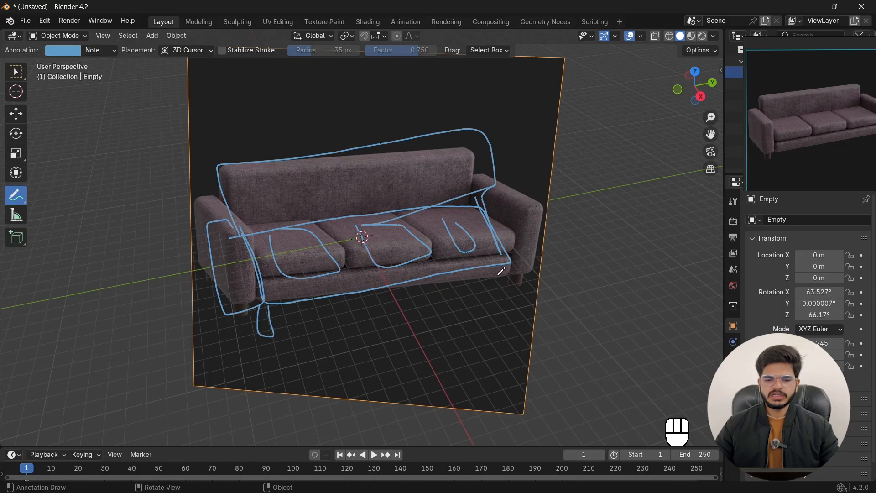
mouse_move(501, 271)
left_mouse_down()
mouse_move(501, 300)
mouse_move(514, 287)
left_mouse_up()
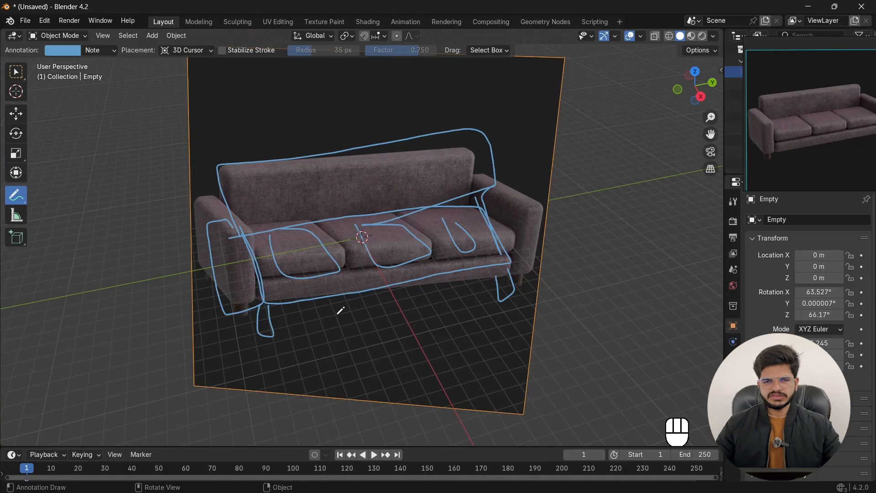
Step: Mark the backrest and each of the three seat cushions on the reference image with annotation dots
left_click(262, 172)
left_click(303, 254)
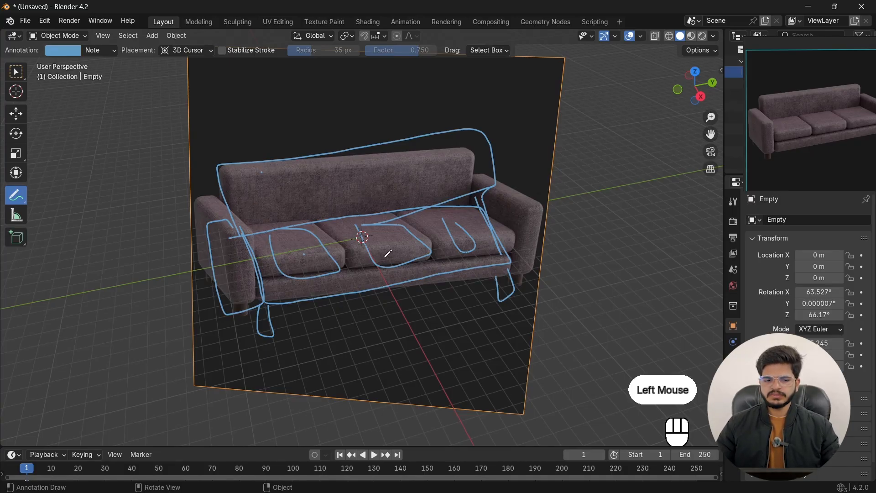
left_click(387, 257)
left_click(468, 241)
right_click(251, 187)
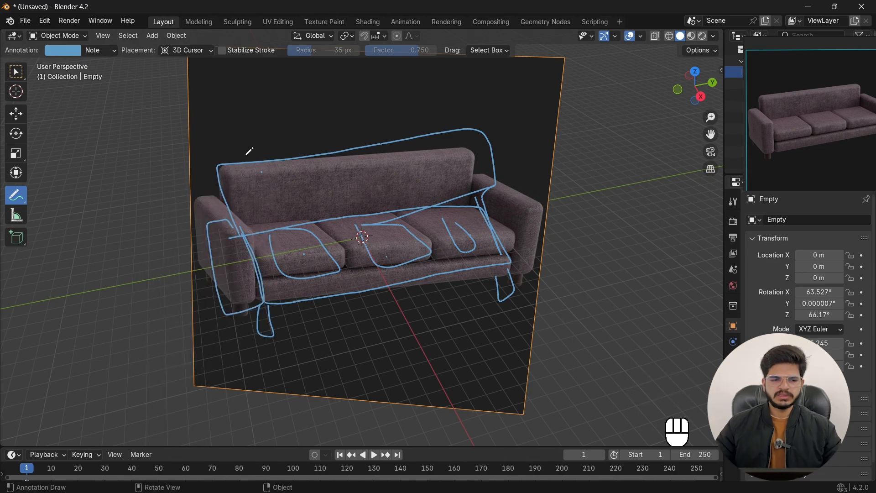
Step: Erase all the annotation strokes drawn over the sofa reference image
left_click(7, 72)
scroll(440, 244, "down", 2)
left_click(408, 240)
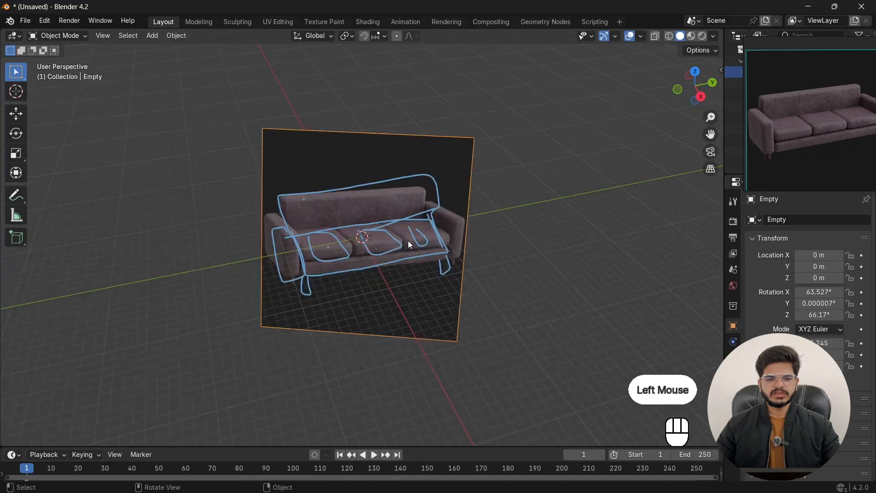
left_click(16, 195)
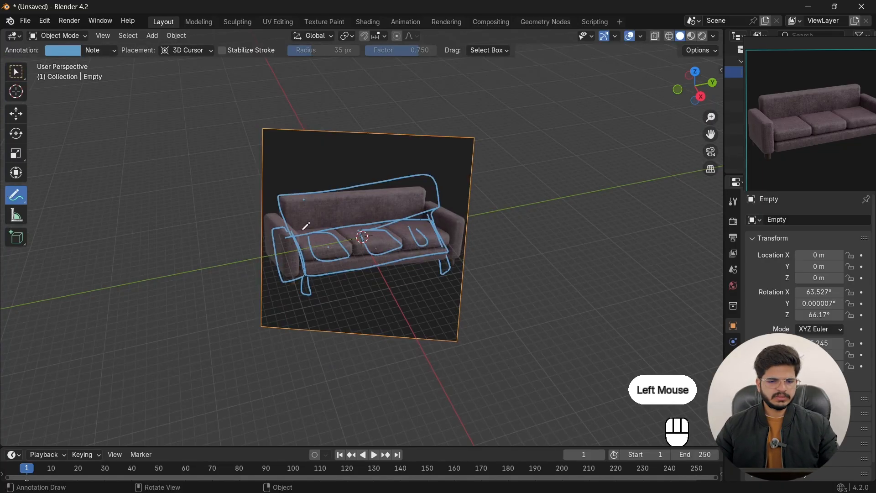
mouse_move(315, 249)
left_mouse_down("ctrl")
mouse_move(302, 241)
mouse_move(285, 260)
mouse_move(301, 254)
mouse_move(306, 163)
mouse_move(323, 154)
mouse_move(365, 309)
mouse_move(387, 261)
mouse_move(411, 286)
mouse_move(430, 237)
mouse_move(444, 250)
left_mouse_up("ctrl")
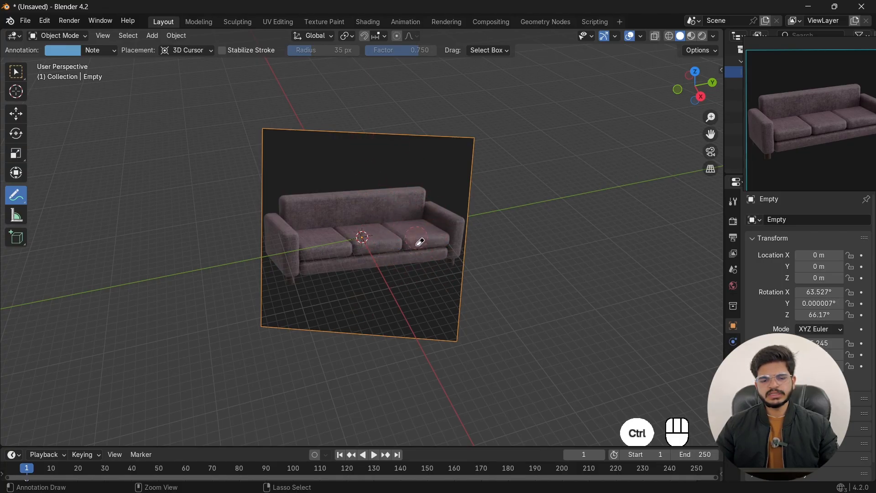
Step: Delete the sofa reference image from the 3D scene
left_click(17, 72)
left_click(386, 230)
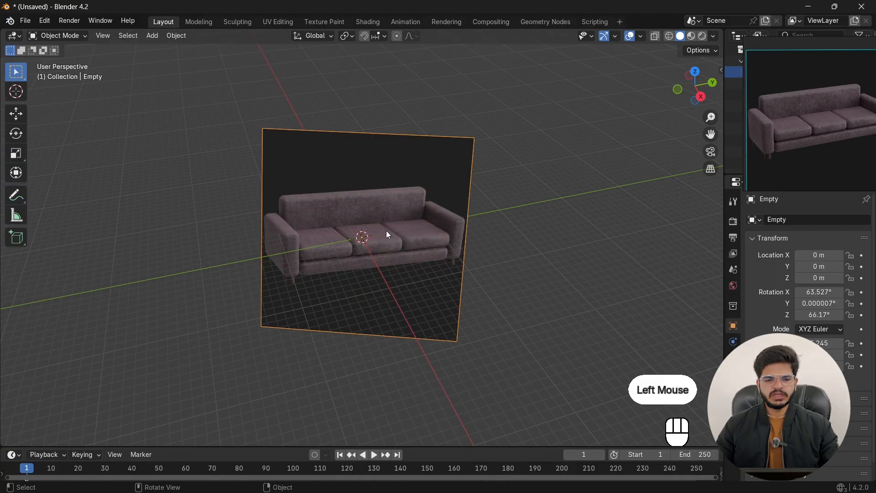
key("Delete")
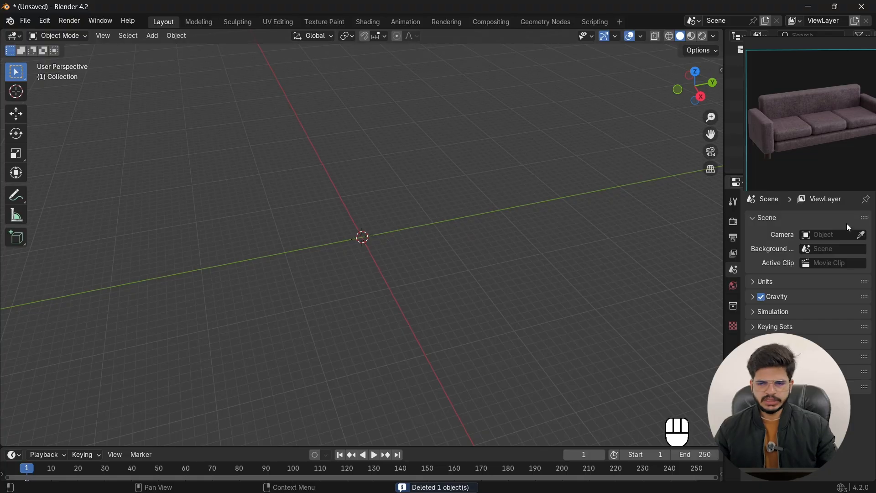
Step: Enlarge the PureRef board, zoom in on its sofa picture, and move the board clear of the modelling area
right_click_drag(819, 139, 651, 133)
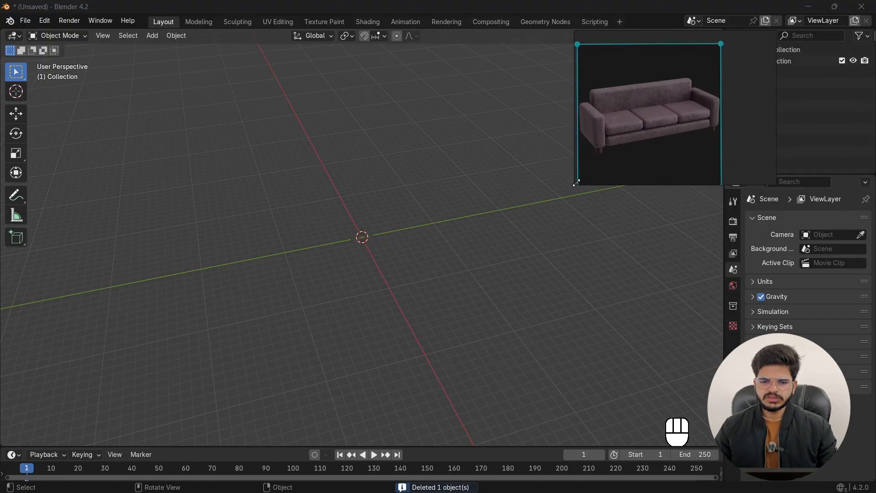
left_click_drag(574, 185, 439, 263)
left_click_drag(578, 186, 415, 257)
right_click_drag(591, 175, 711, 162)
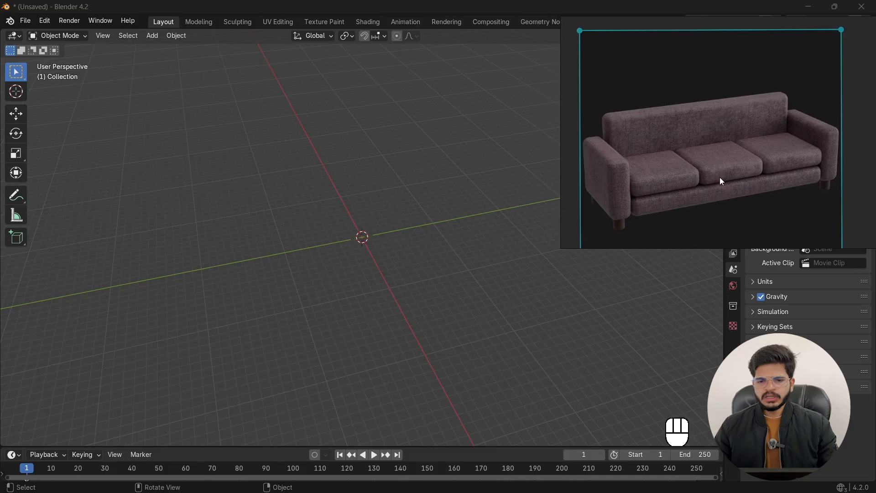
scroll(720, 176, "up", 2)
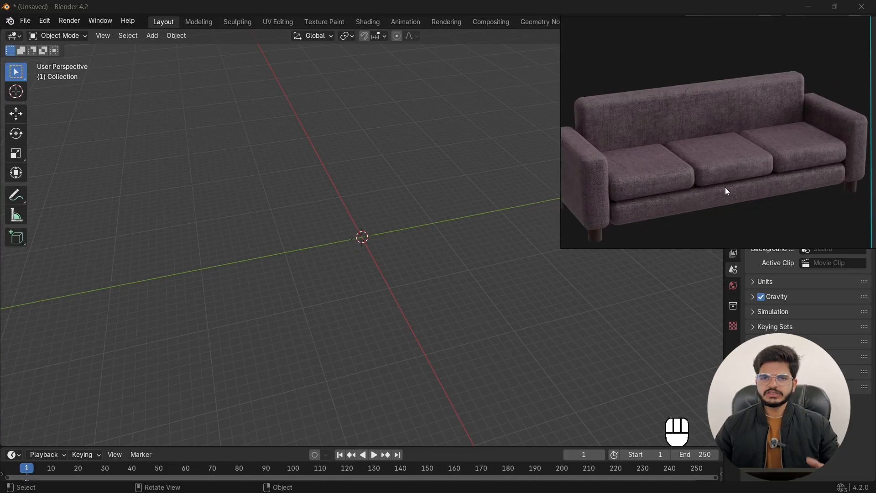
right_click_drag(678, 207, 701, 177)
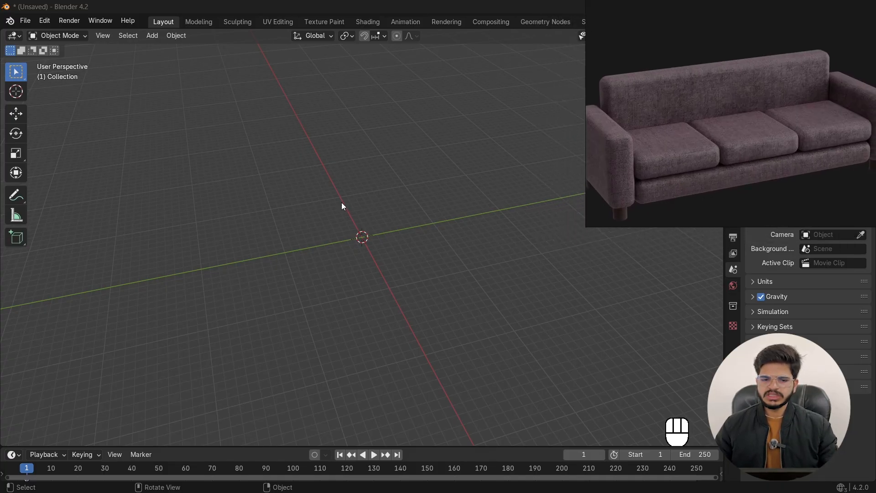
Step: Add a cube mesh at the world origin
left_click(404, 223)
key("shift+a")
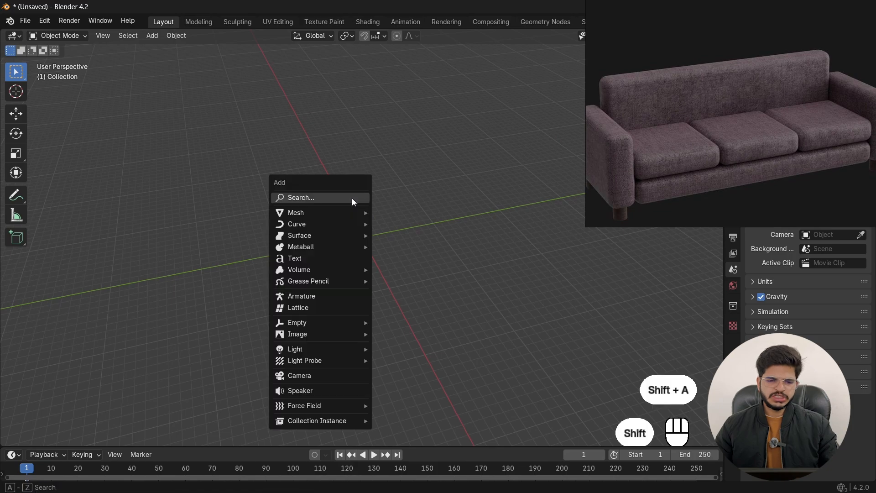
mouse_move(320, 214)
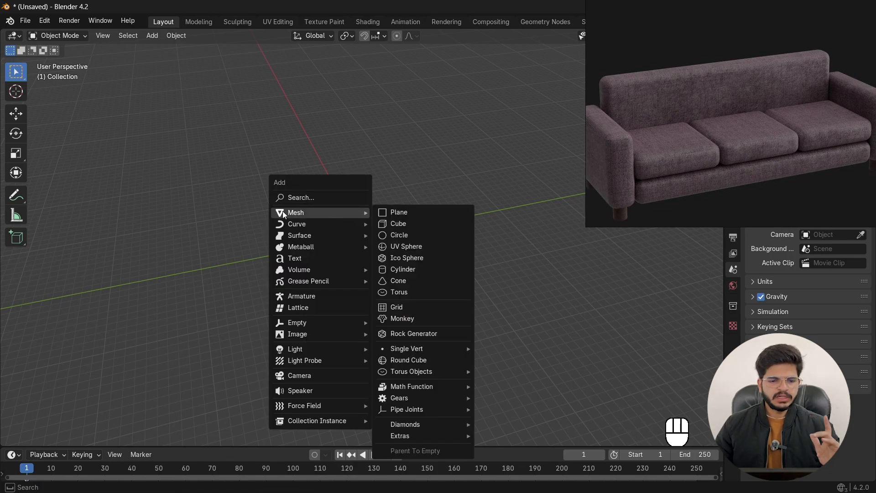
left_click(407, 227)
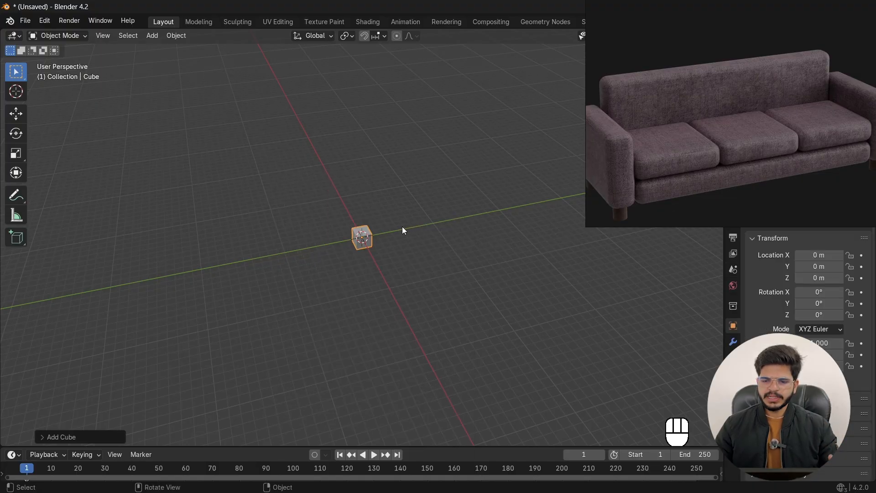
scroll(374, 240, "up", 6)
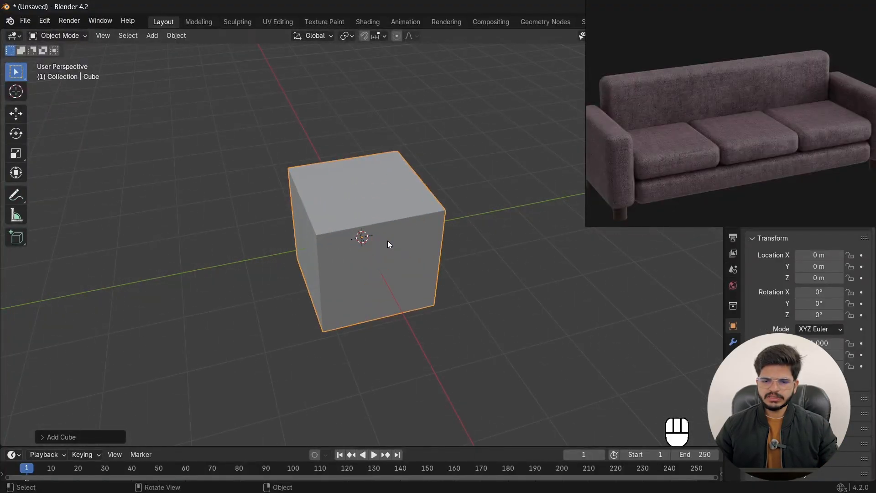
scroll(387, 240, "down", 3)
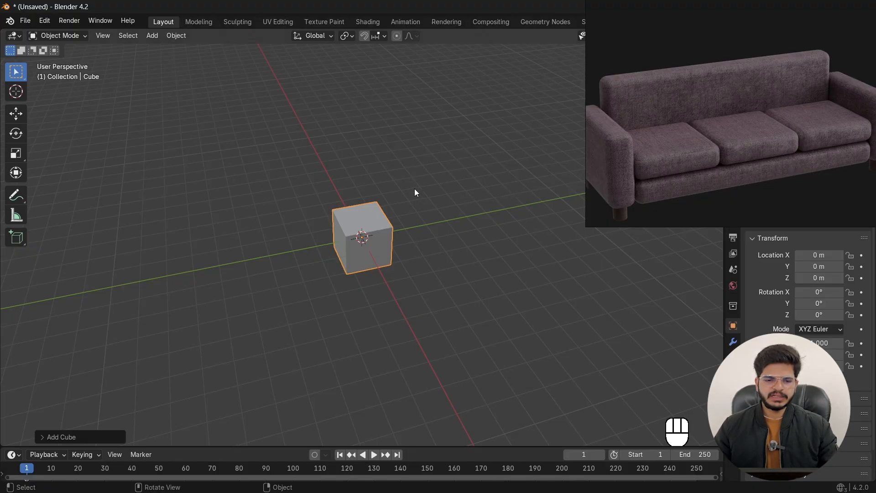
Step: View the cube in the top orthographic view and shift the PureRef board to uncover the navigation gizmo
key("grave")
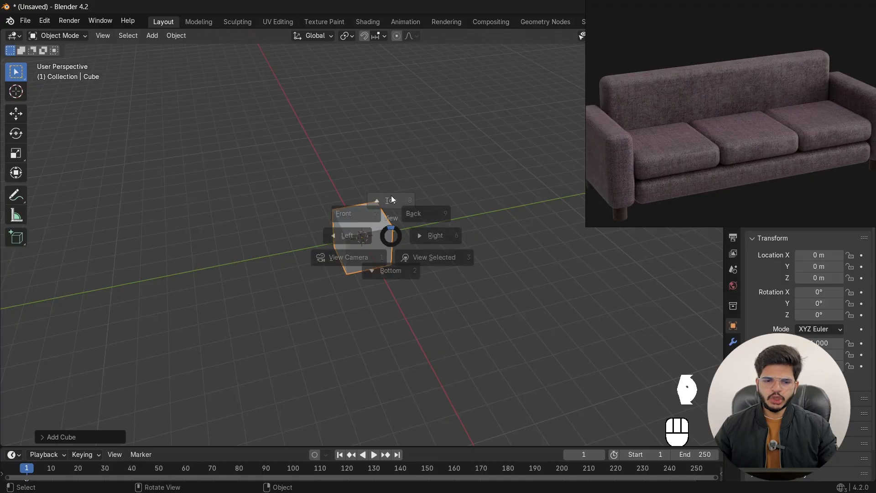
left_click(391, 194)
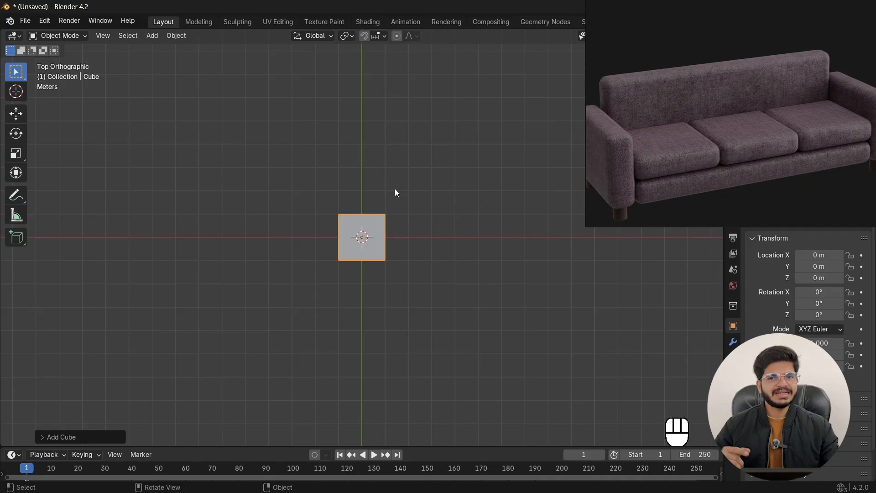
key("grave")
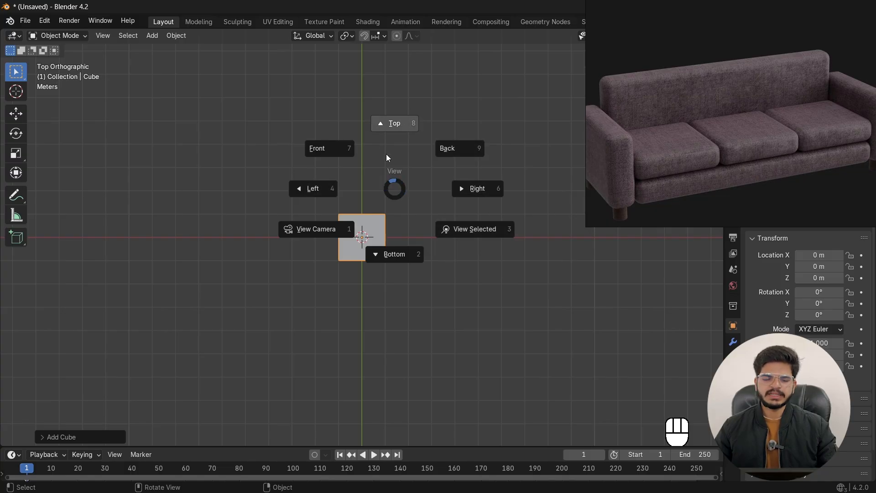
left_click(402, 116)
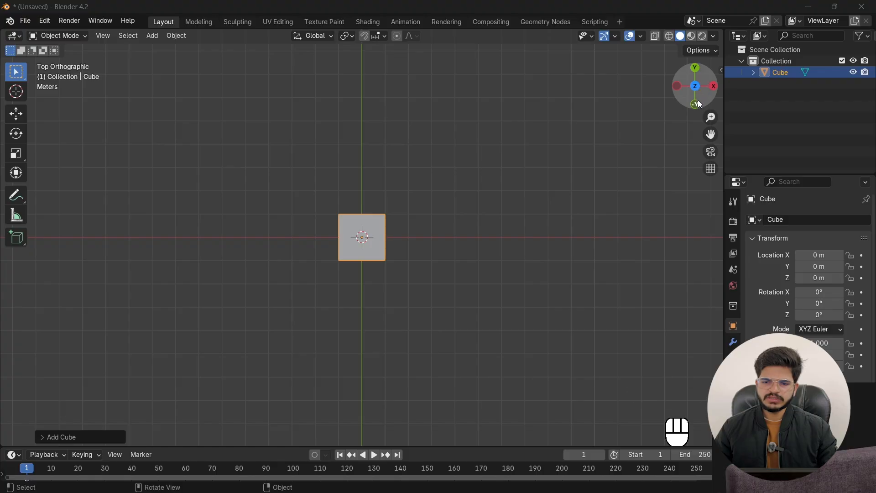
left_click(712, 87)
left_click(696, 67)
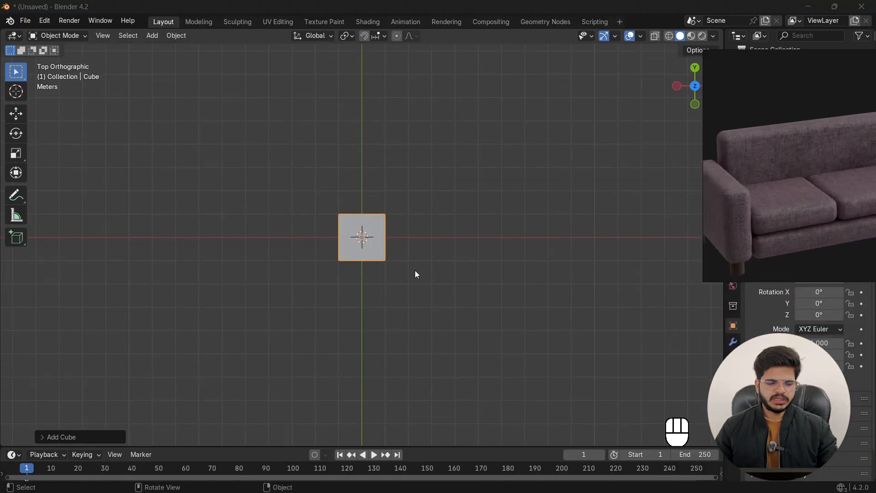
Step: In the front view, annotate a wide rough rectangle around the cube as the sofa shape and undo the strokes
left_click(377, 206)
key("grave")
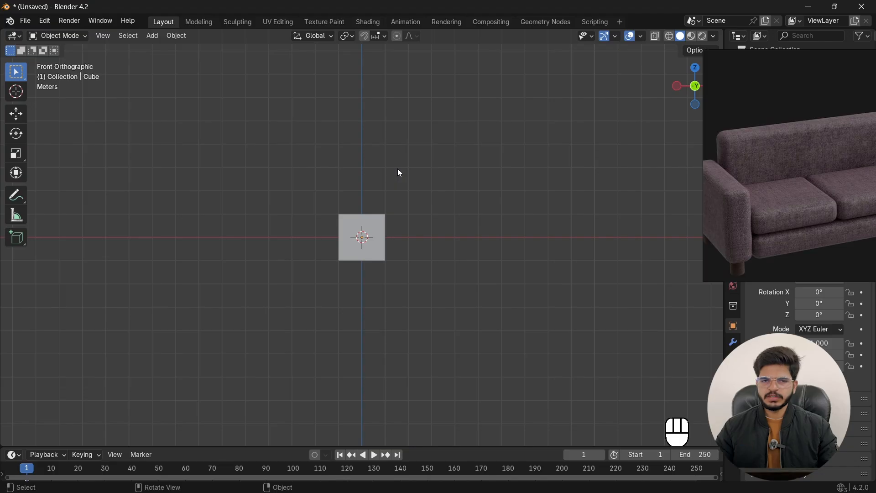
scroll(402, 225, "down", 2)
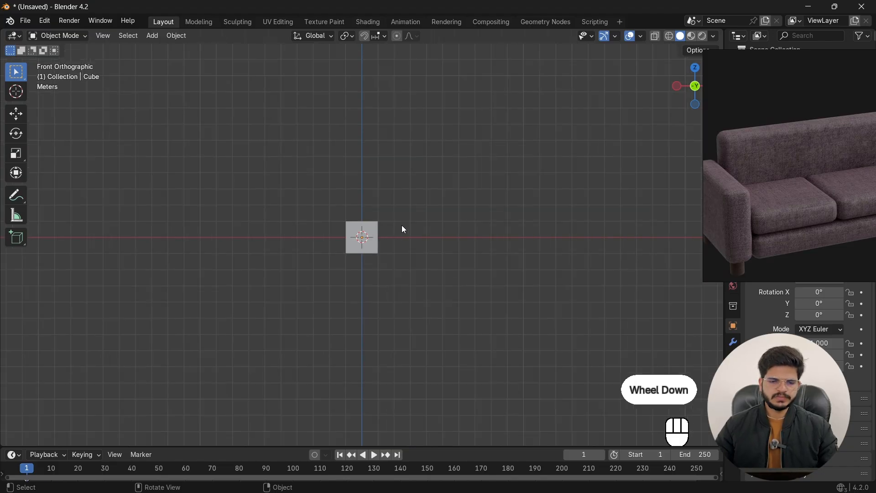
mouse_move(402, 225)
middle_mouse_down("shift")
mouse_move(413, 205)
mouse_move(339, 261)
middle_mouse_up("shift")
scroll(388, 212, "up", 2)
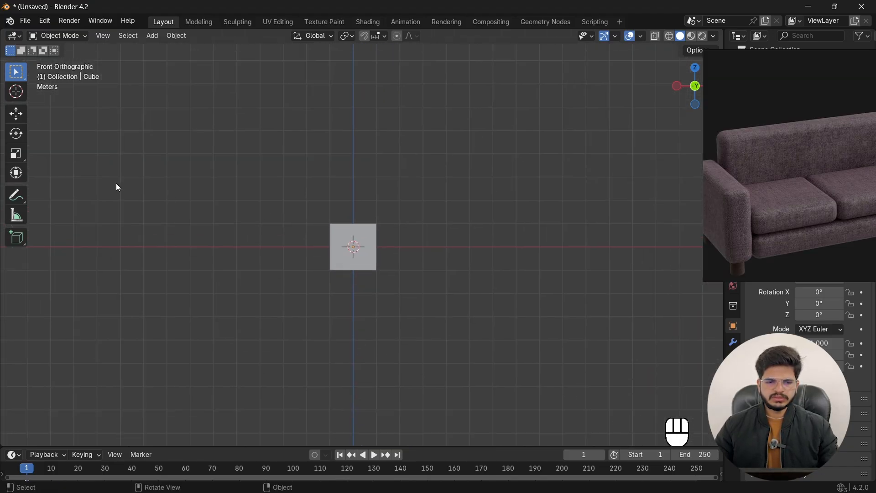
left_click(16, 196)
left_click_drag(269, 199, 288, 302)
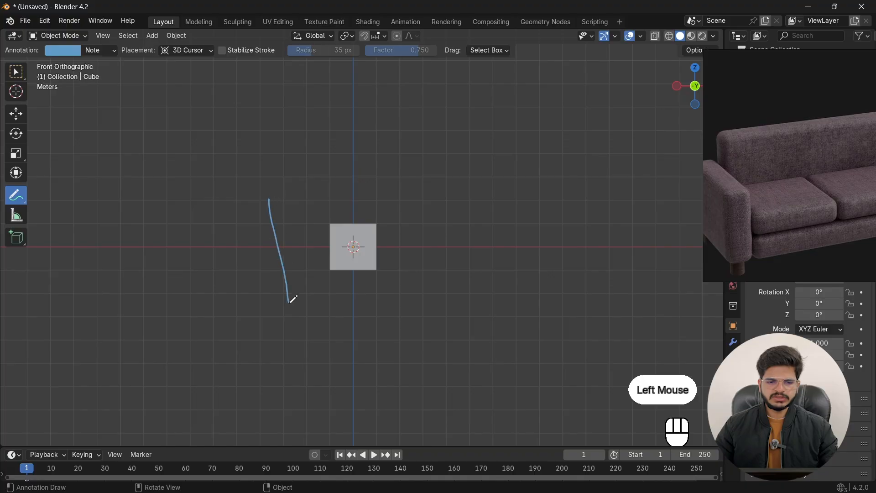
mouse_move(273, 201)
left_mouse_down()
mouse_move(563, 258)
mouse_move(247, 279)
left_mouse_up()
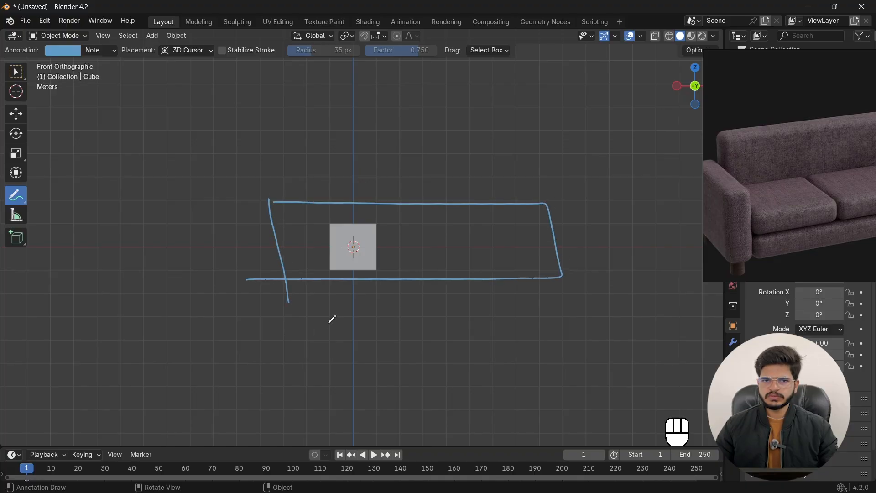
key("ctrl+z")
key("ctrl+z")
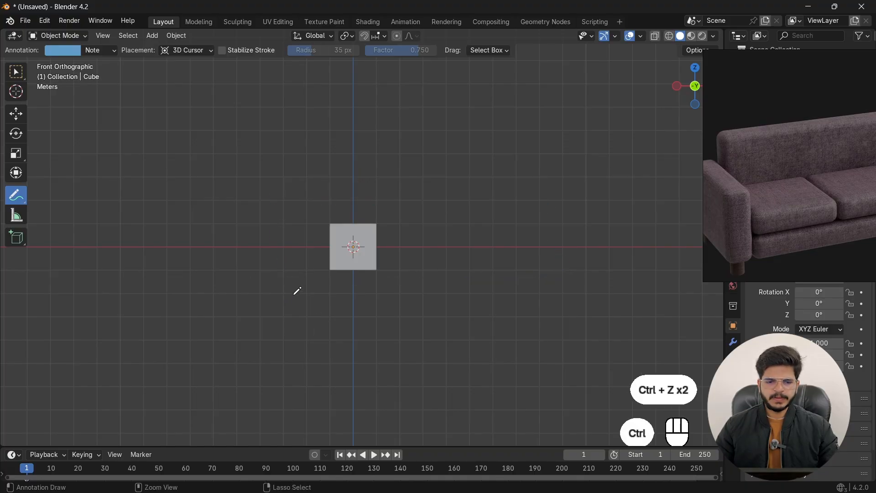
Step: Select the cube, try scaling it up uniformly on all axes in the front view, and undo the scaling
left_click(16, 72)
left_click(347, 260)
scroll(395, 268, "down", 3)
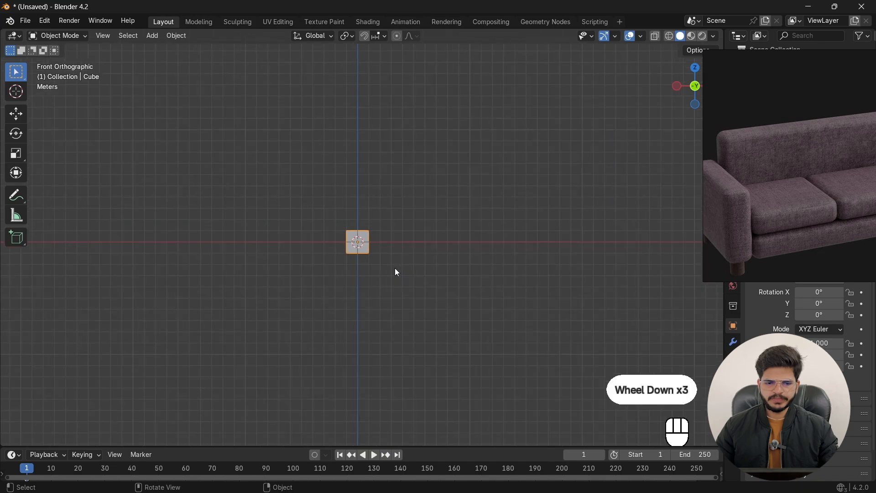
scroll(391, 264, "up", 2)
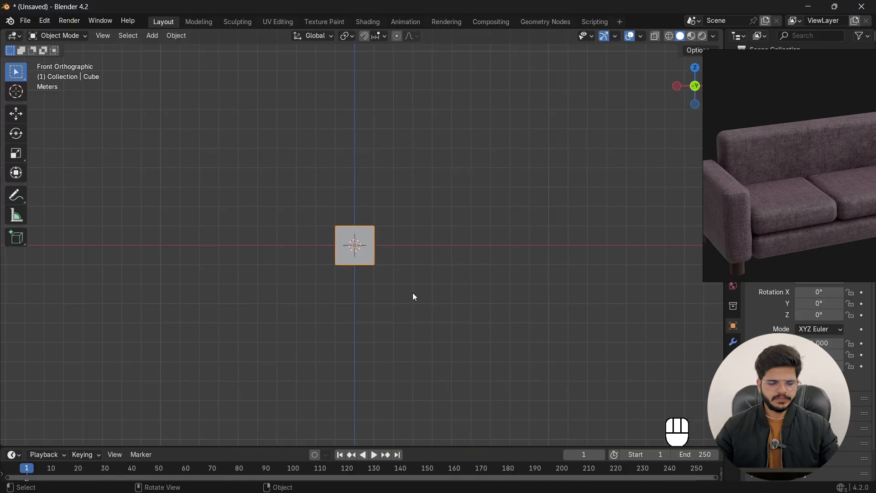
key("s")
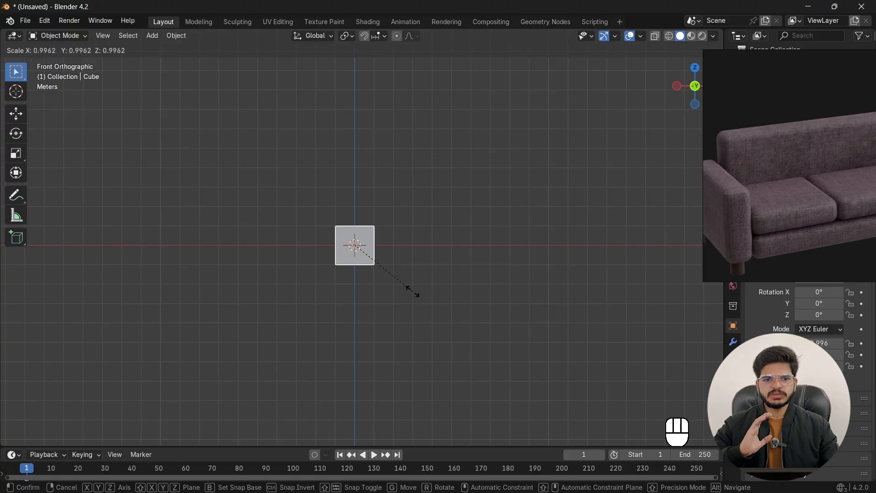
left_click(536, 384)
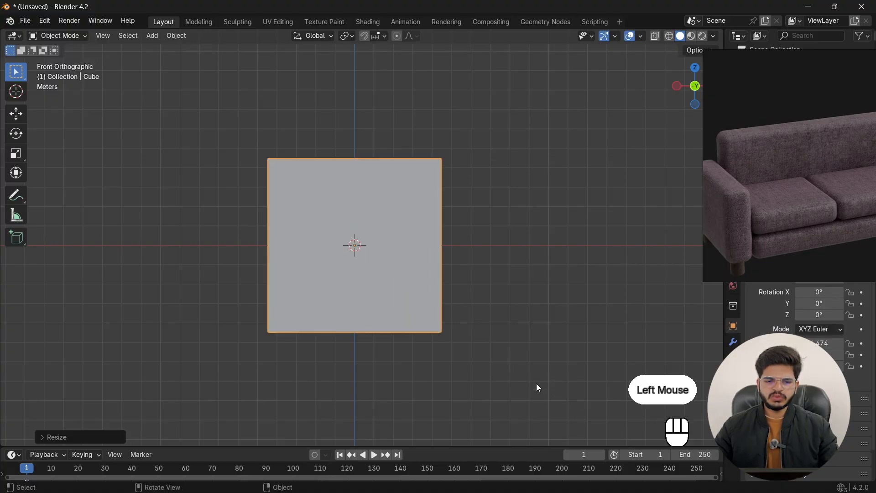
scroll(535, 385, "down", 1)
middle_click_drag(536, 384, 445, 246)
key("ctrl+z")
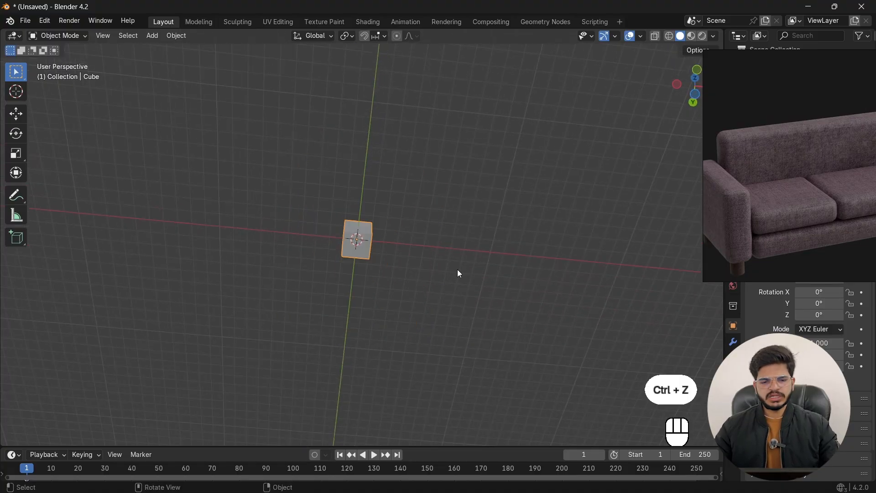
Step: In the top orthographic view, scale the cube by about 2.01 in X and Y while locking the Z axis
key("grave")
left_click(463, 188)
scroll(382, 254, "down", 1)
scroll(422, 253, "up", 4)
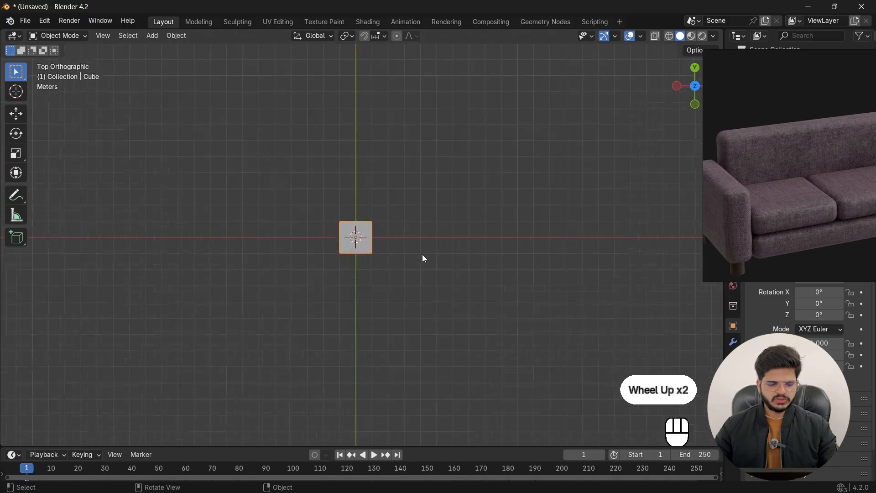
key("s")
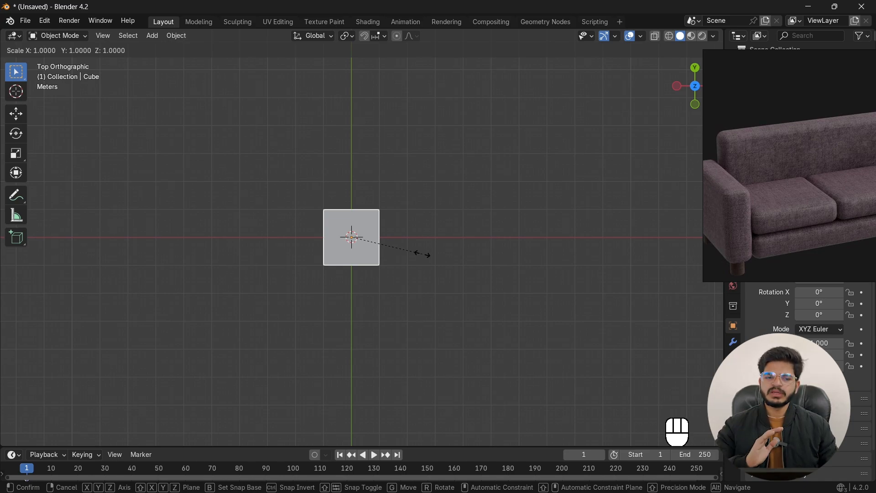
key("shift+z")
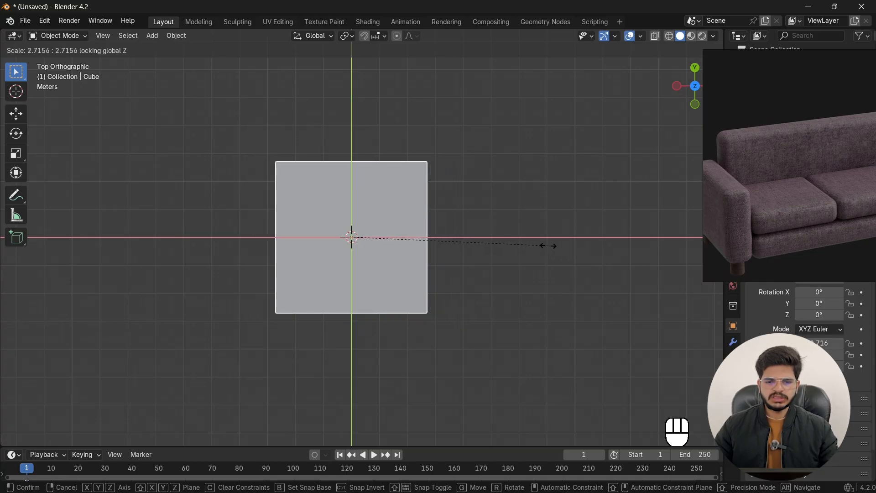
left_click(497, 242)
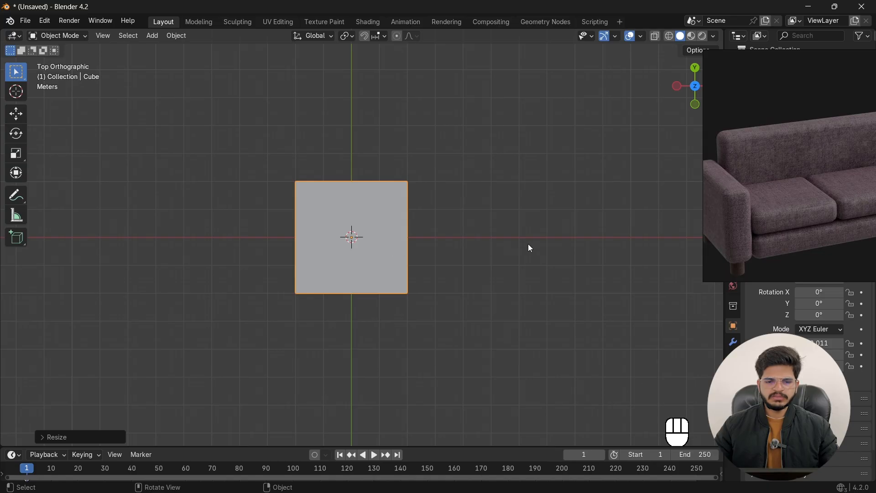
Step: Stretch the block along X to about two and a half times its width, and deselect it
scroll(465, 264, "down", 1)
key("s")
key("x")
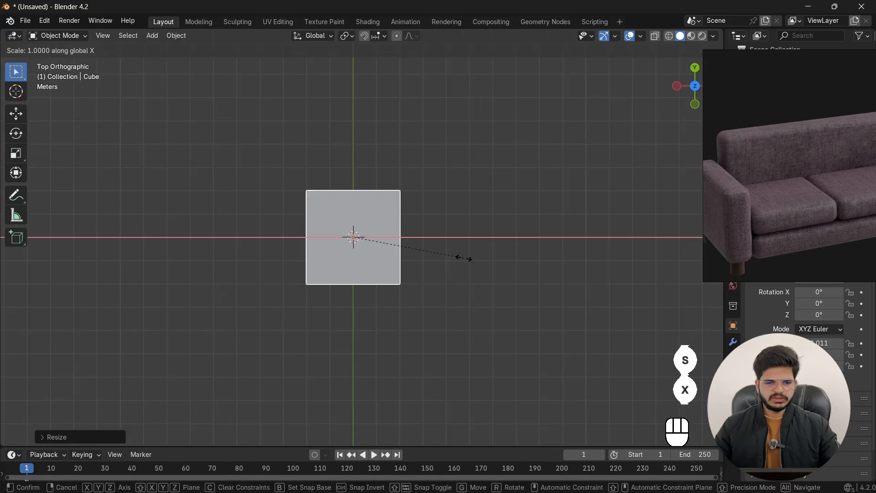
left_click(625, 259)
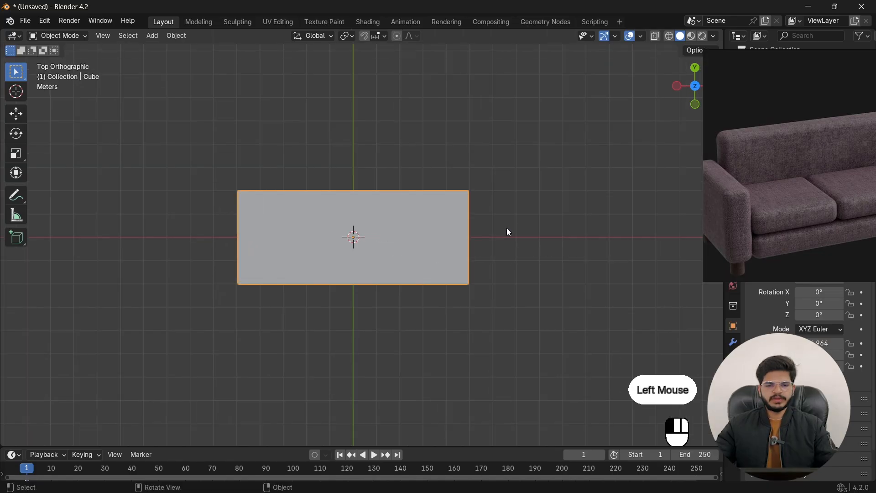
left_click(506, 230)
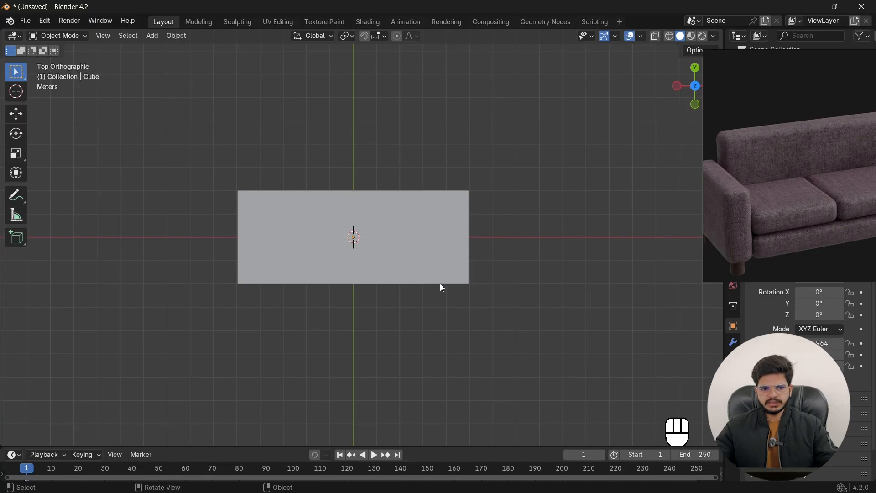
Step: View the stretched block in the front orthographic view
scroll(360, 266, "down", 1)
middle_click_drag(360, 266, 321, 212)
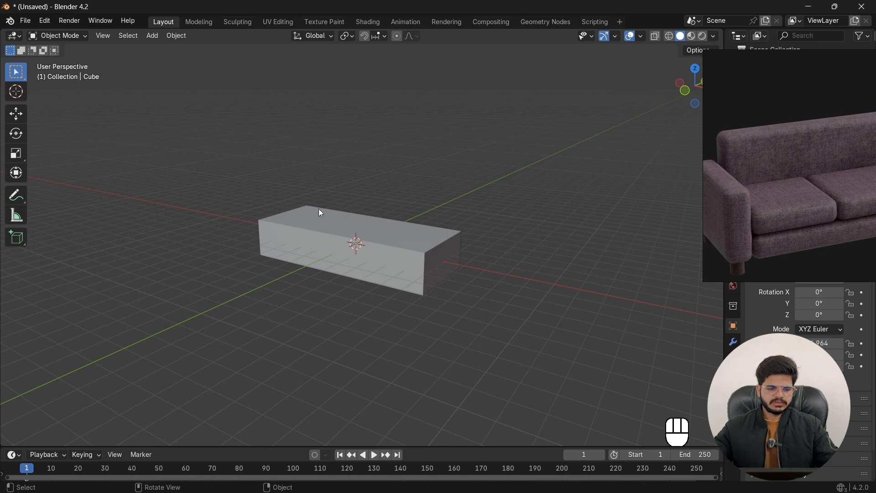
key("grave")
scroll(400, 240, "up", 4)
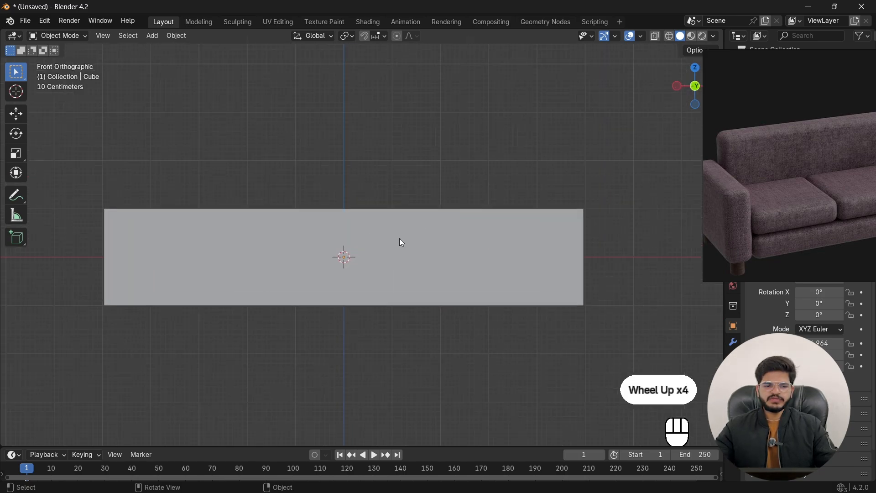
scroll(225, 262, "down", 2)
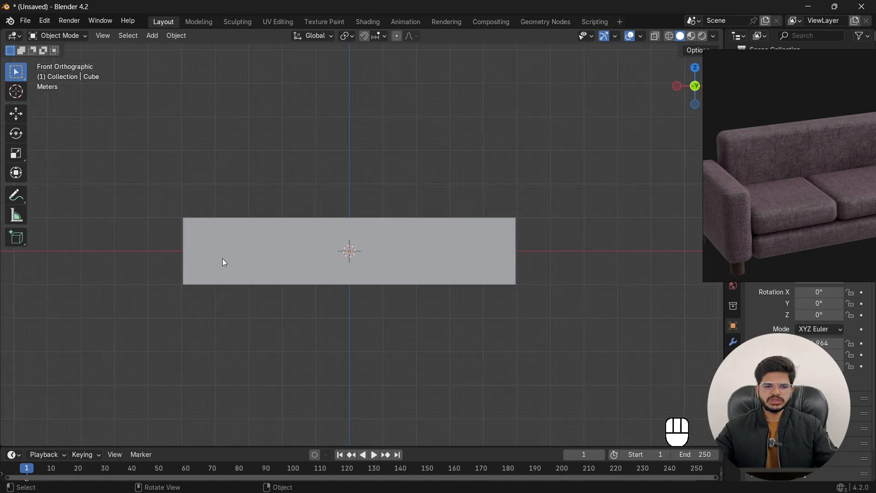
key("z")
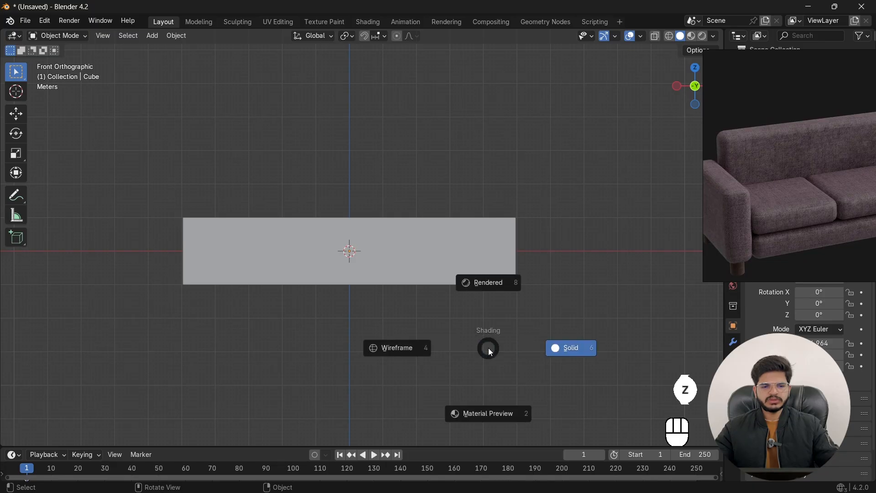
left_click(424, 279)
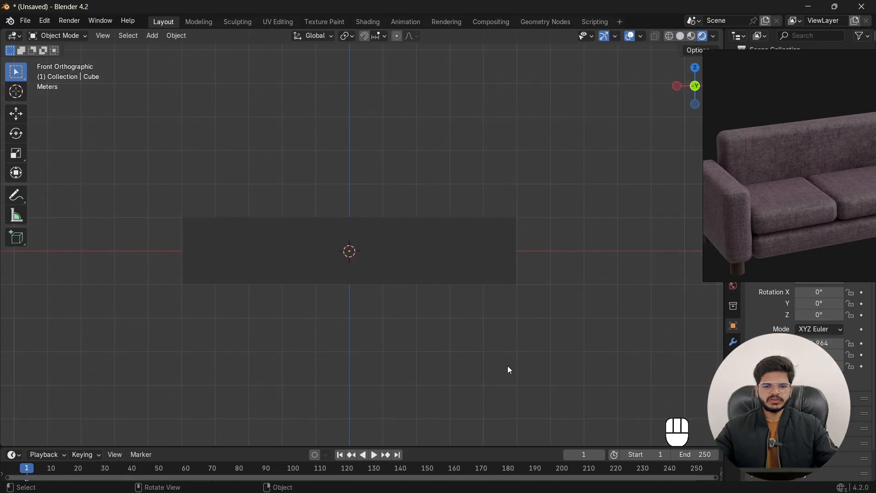
left_click(679, 36)
Step: Select the block and scale it down along the Z axis into a flat slab for the seat base
left_click(310, 283)
key("s")
key("z")
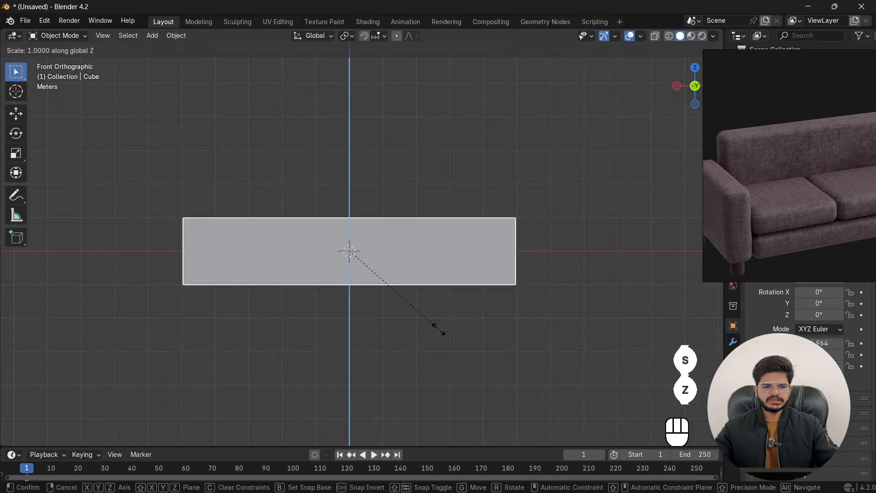
left_click(405, 287)
middle_click_drag(405, 287, 342, 258)
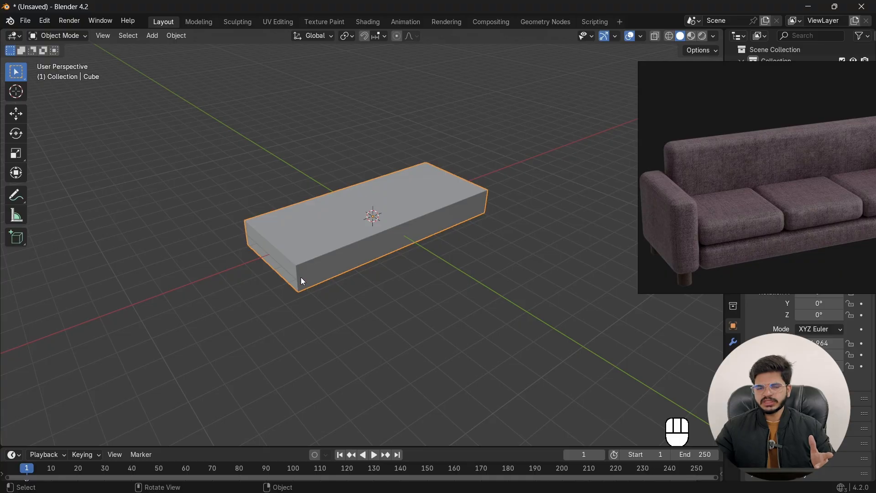
Step: Apply the scale of the seat base slab
middle_click_drag(309, 249, 351, 252)
scroll(341, 239, "up", 2)
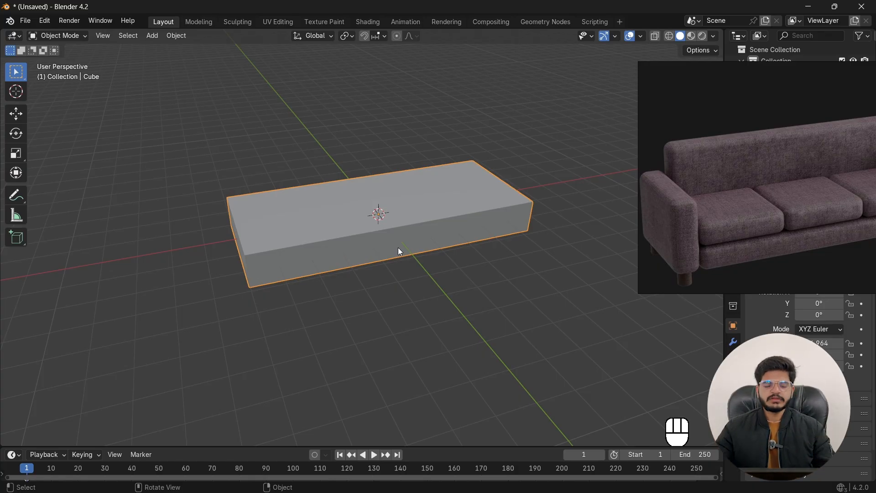
left_click(317, 236)
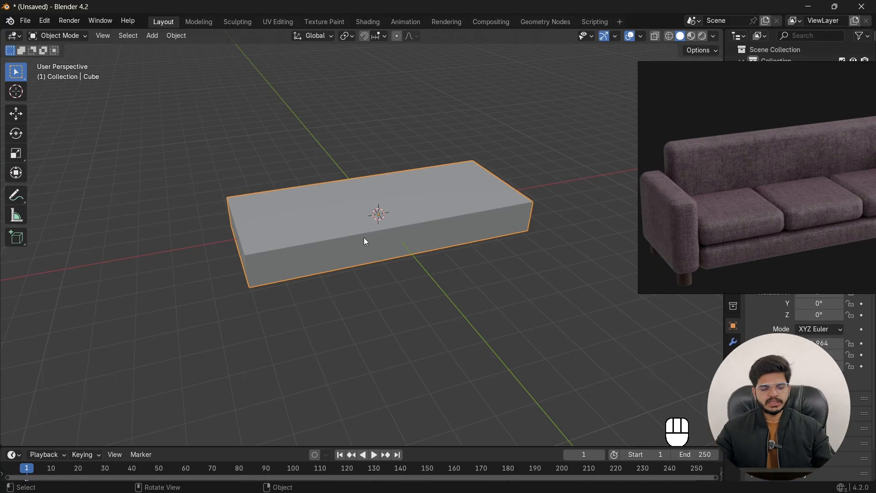
key("ctrl+a")
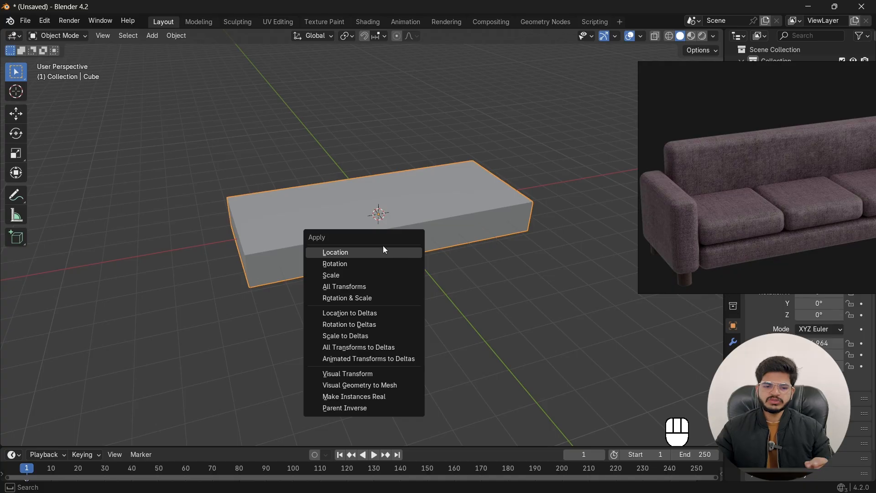
left_click(341, 276)
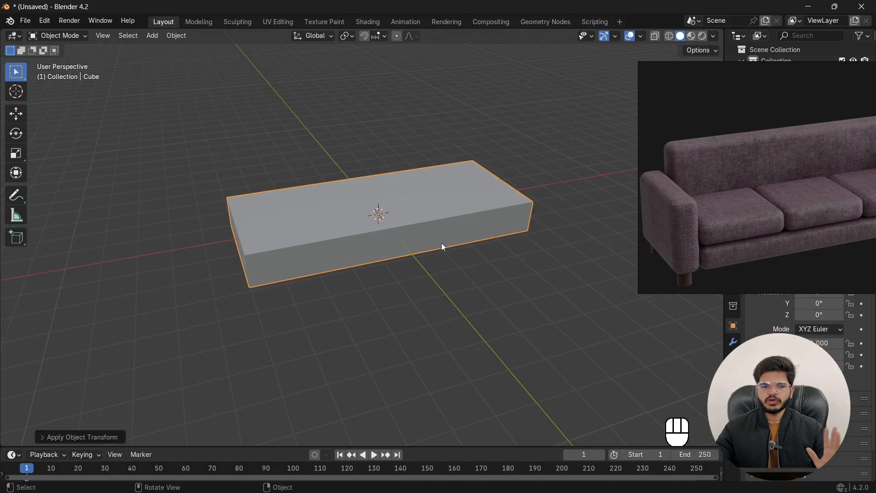
Step: Enter Edit Mode on the seat base slab and activate edge selection
middle_click_drag(369, 256, 335, 230)
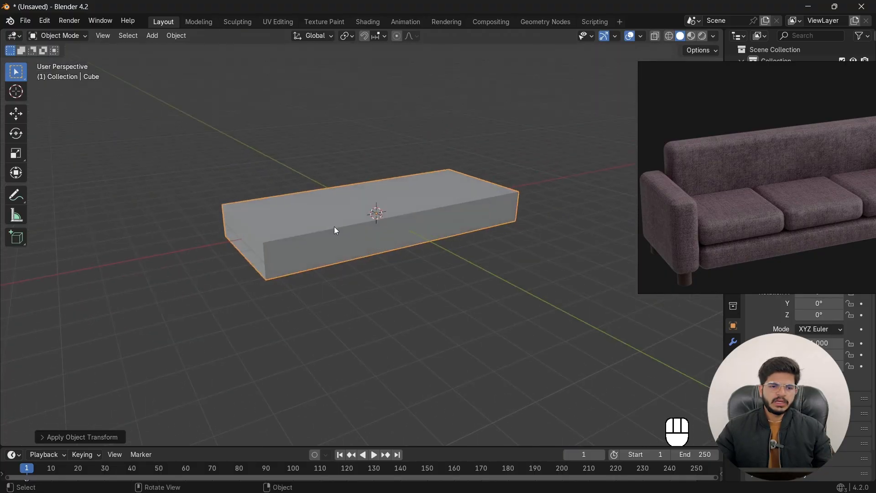
left_click(71, 38)
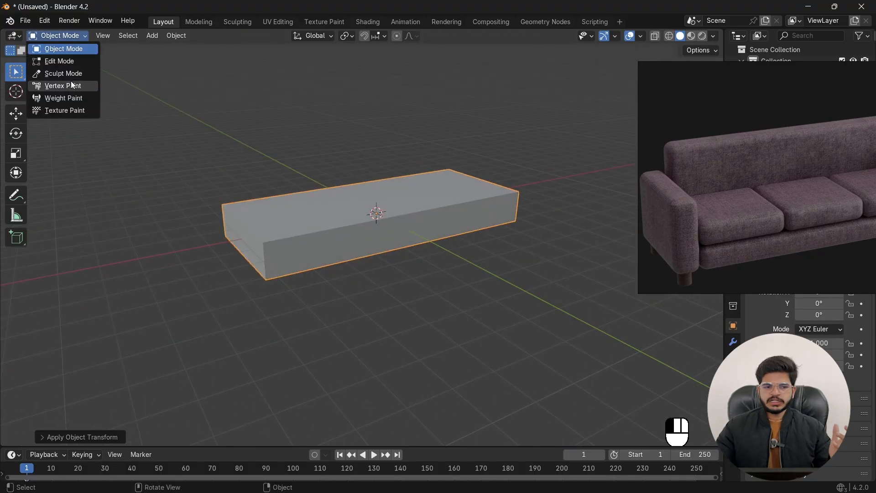
key("Tab")
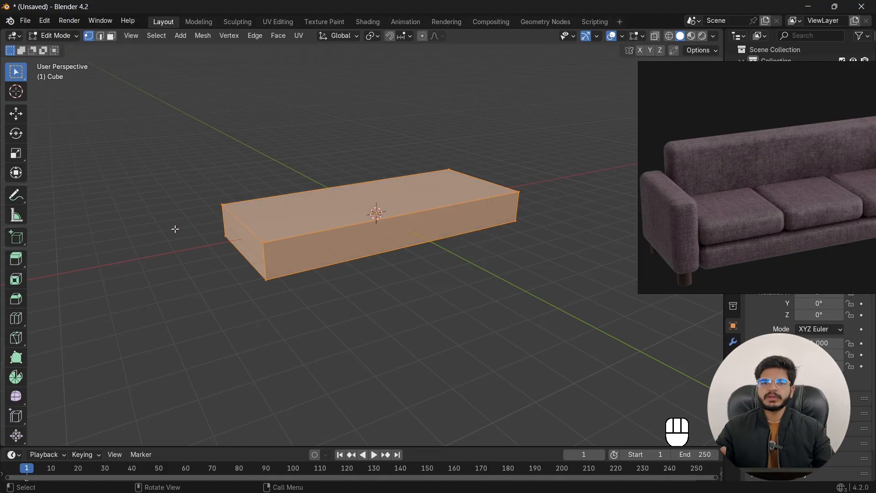
left_click(100, 37)
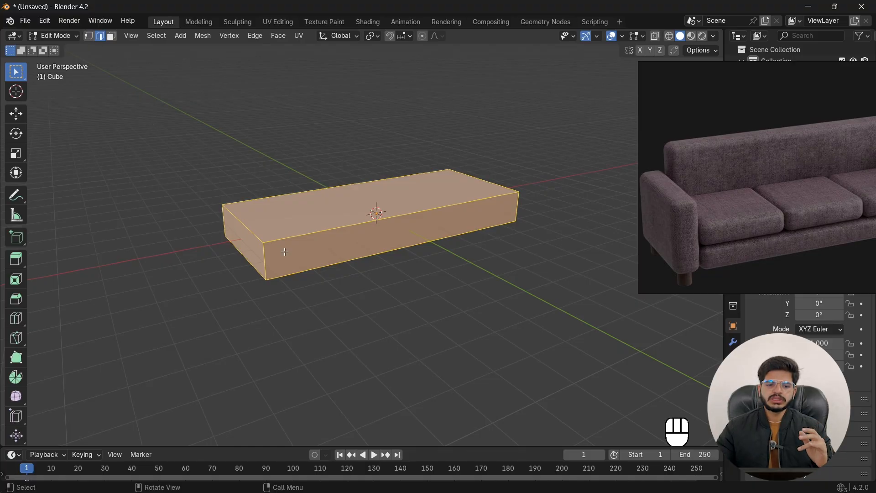
Step: Change to face selection and select the long front face of the slab
key("3")
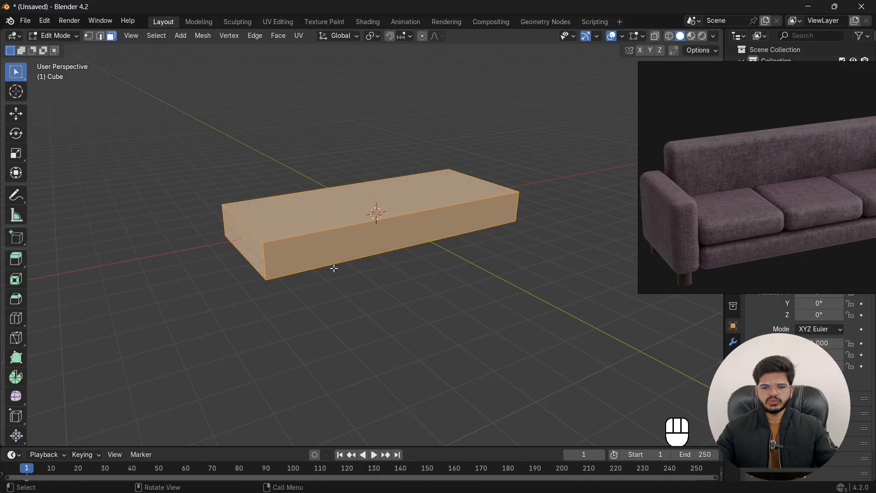
left_click(433, 213)
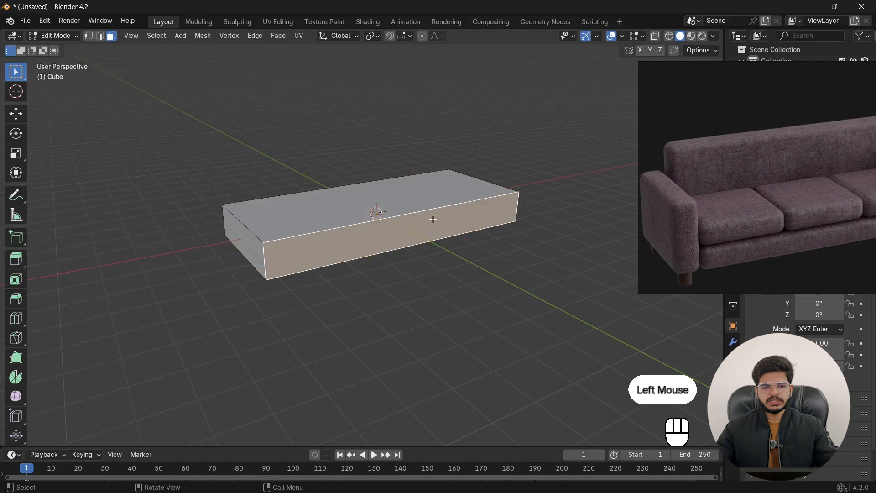
left_click(375, 218)
left_click(375, 217)
left_click(293, 252)
Step: Select the near corner's vertices in vertex selection, and return to edge selection to select an edge there
key("1")
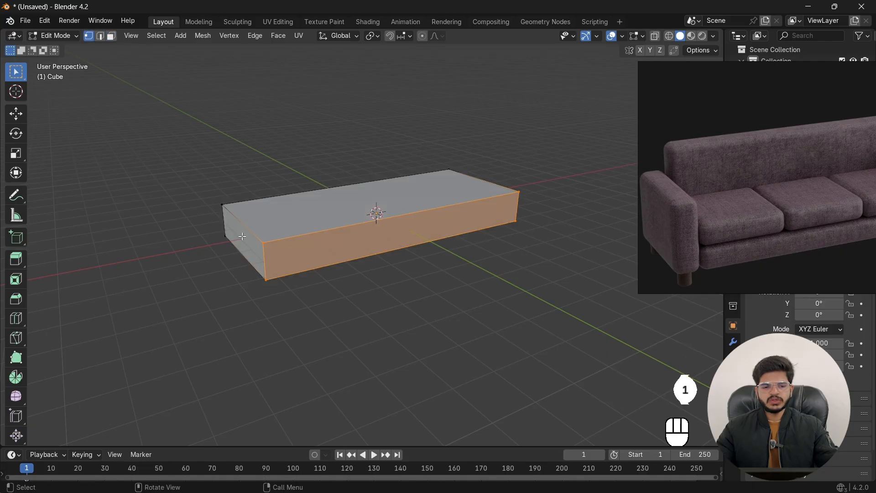
left_click(262, 243)
left_click(266, 276)
left_click(263, 241)
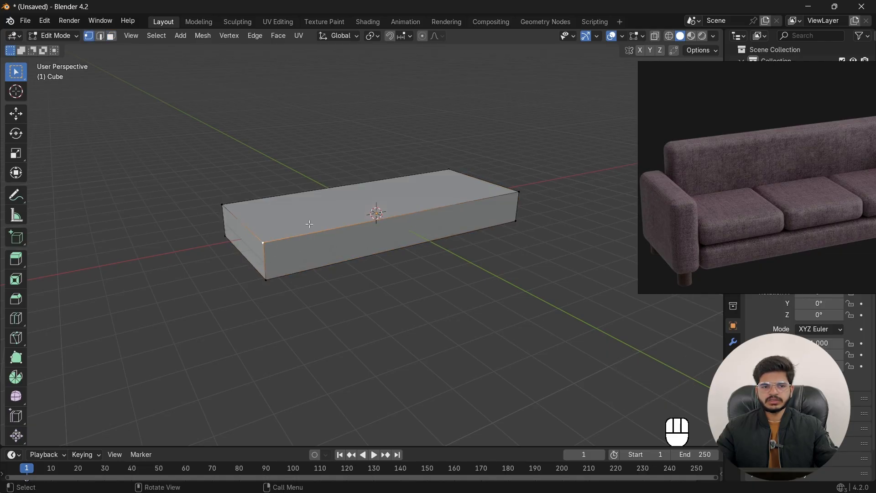
key("2")
left_click(274, 264)
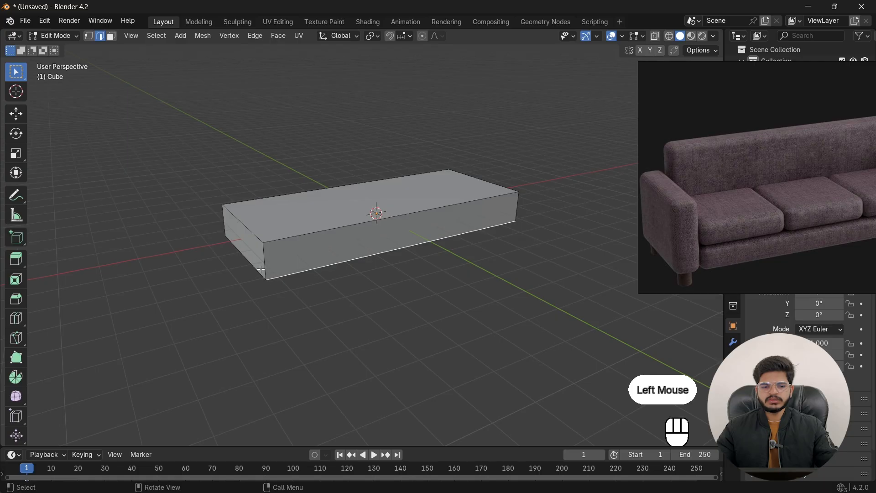
Step: Select all edges of the seat base slab
left_click(368, 266)
scroll(400, 256, "down", 1)
key("a")
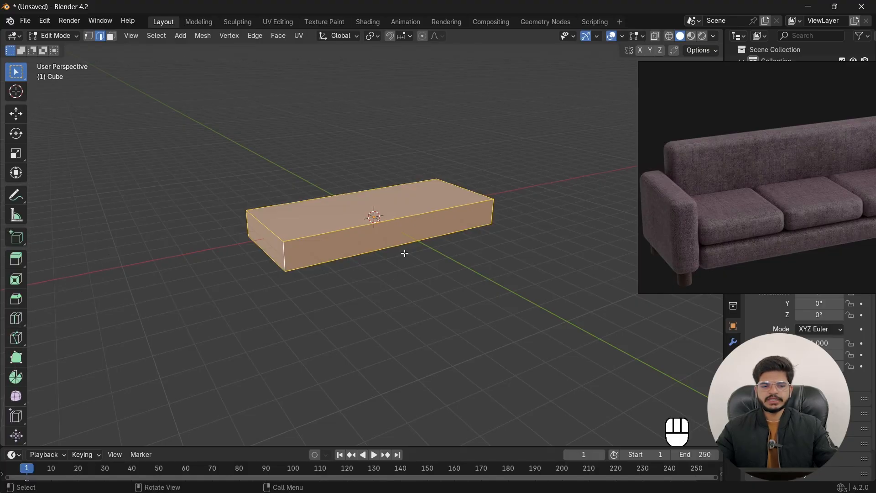
Step: Try beveling all edges of the slab by about 0.308 m with one segment, check it in Object Mode, and undo it
key("ctrl+b")
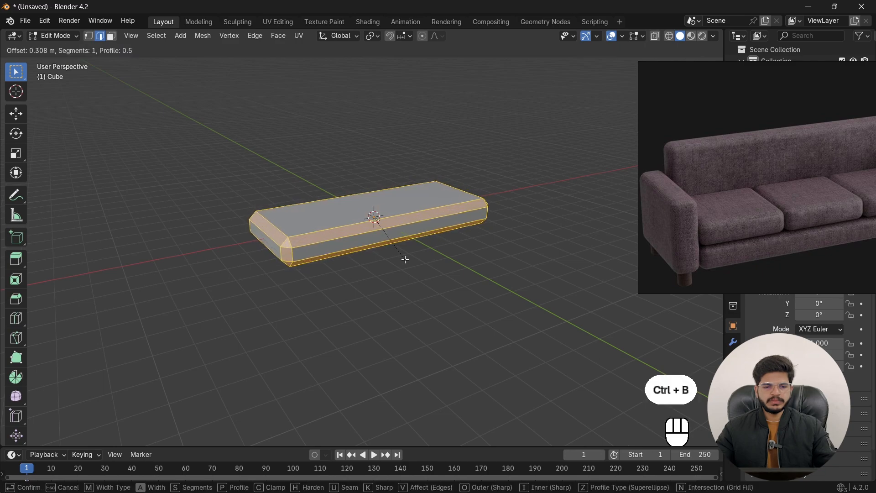
left_click(405, 260)
scroll(406, 260, "up", 3)
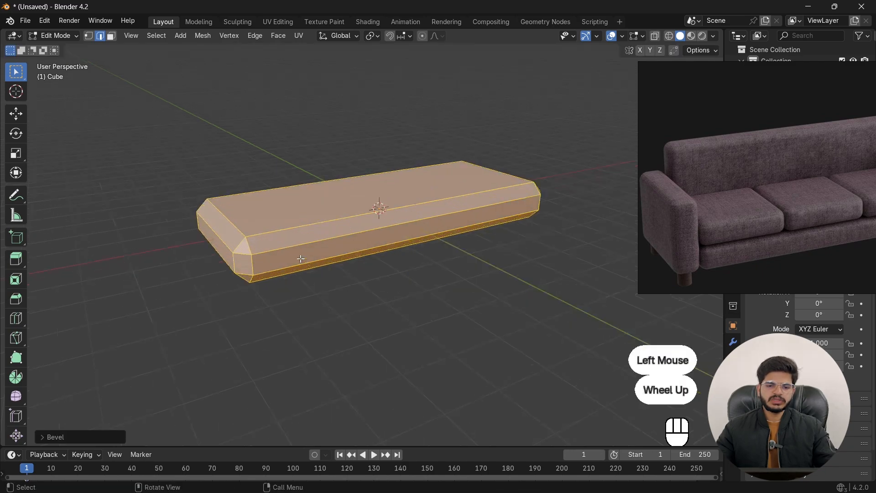
scroll(406, 260, "down", 2)
middle_click_drag(405, 260, 347, 269)
key("Tab")
scroll(321, 270, "down", 2)
scroll(349, 273, "up", 3)
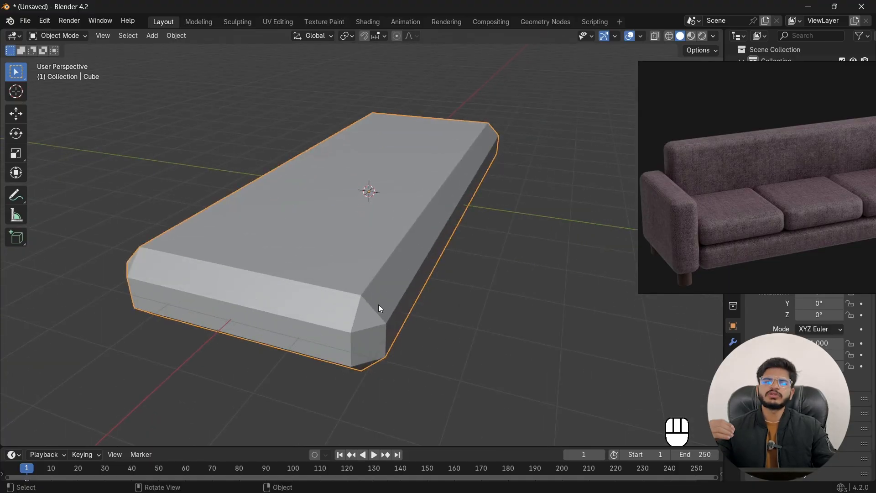
key("ctrl+z")
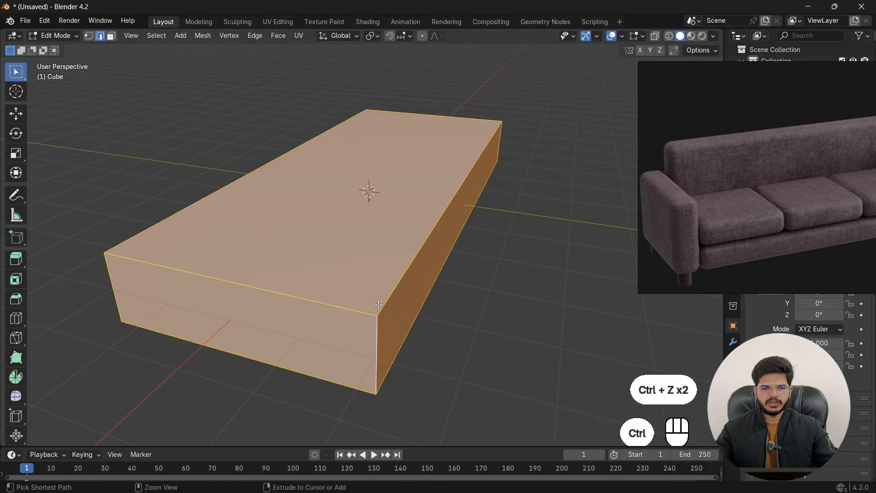
Step: Try beveling all edges of the seat base slab with 14 segments
scroll(379, 304, "down", 4)
middle_click_drag(388, 300, 380, 302)
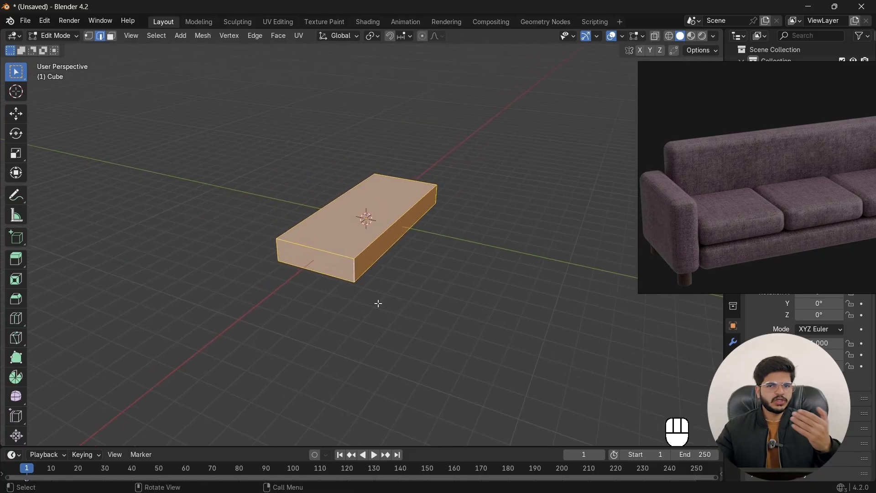
scroll(378, 304, "up", 2)
key("ctrl+b")
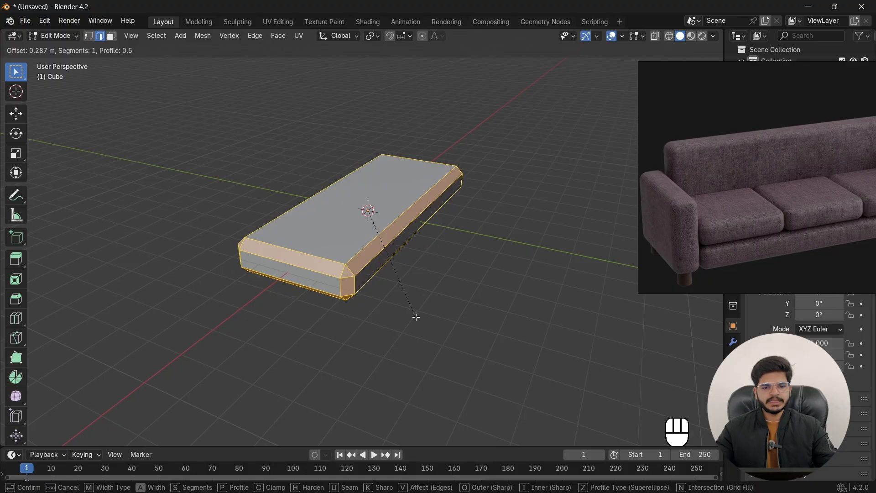
scroll(416, 316, "up", 1)
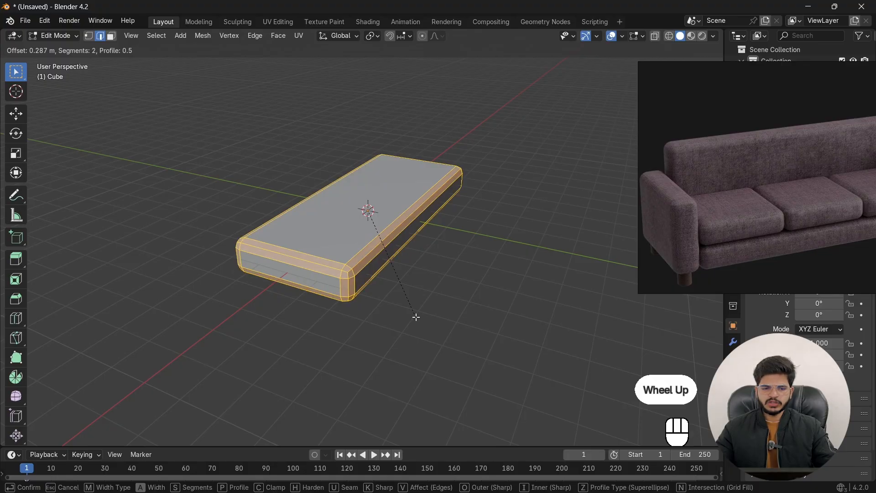
scroll(416, 316, "up", 10)
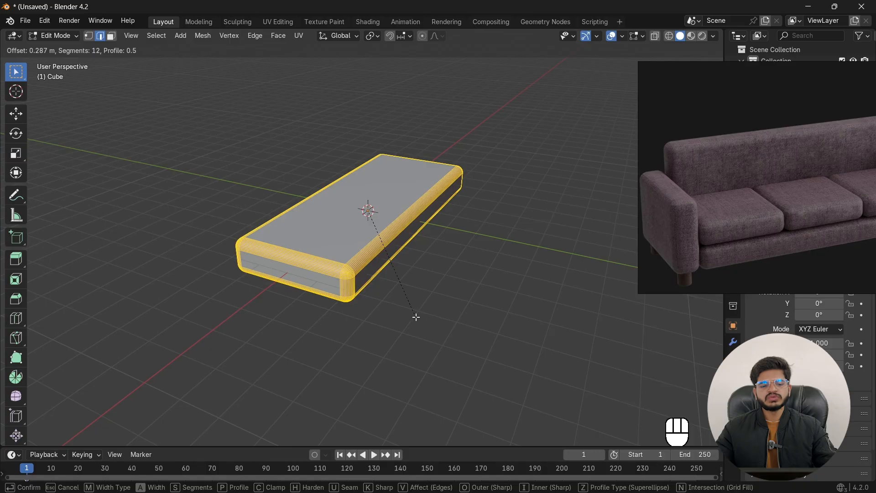
scroll(416, 317, "down", 11)
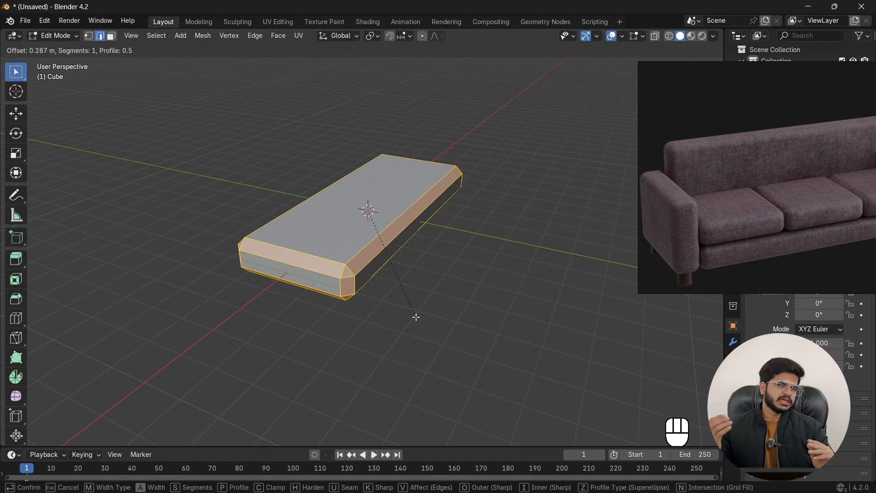
scroll(414, 317, "up", 5)
left_click(408, 325)
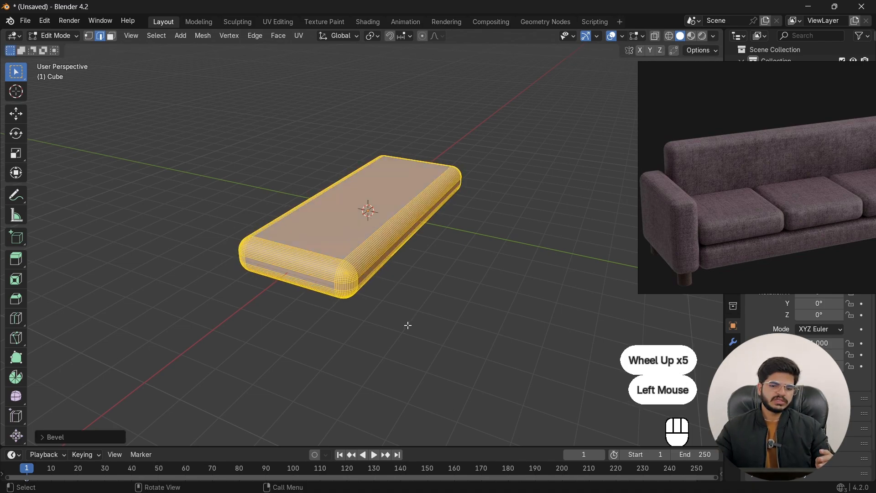
Step: Check the heavily rounded slab in Object Mode and Edit Mode, and undo its bevel
left_click(399, 303)
scroll(399, 303, "up", 2)
middle_click_drag(398, 303, 375, 285)
scroll(396, 316, "down", 2)
key("Tab")
scroll(401, 312, "down", 1)
key("Tab")
scroll(375, 286, "up", 2)
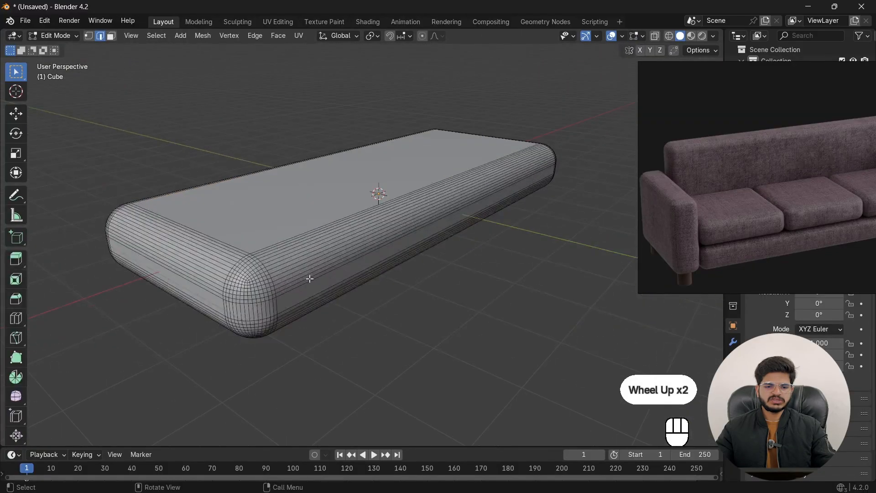
middle_click_drag(310, 279, 340, 278)
scroll(341, 279, "down", 2)
key("ctrl+z")
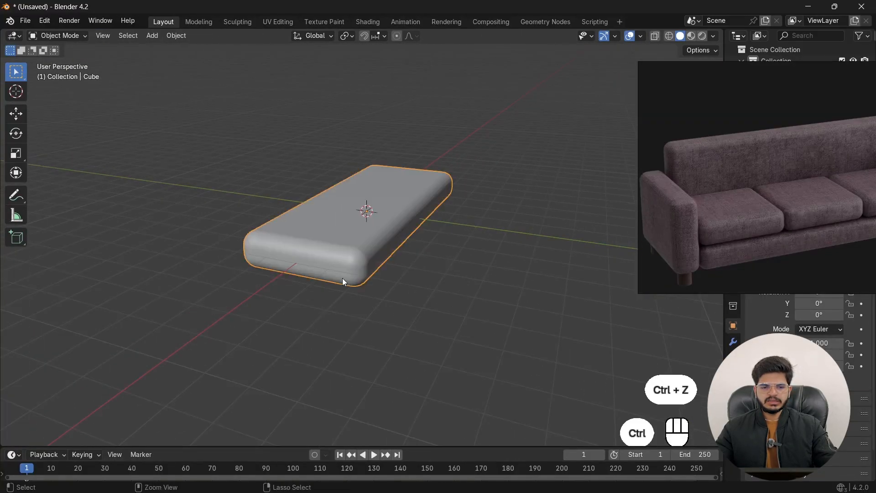
key("ctrl+z")
key("ctrl+z")
key("ctrl+z")
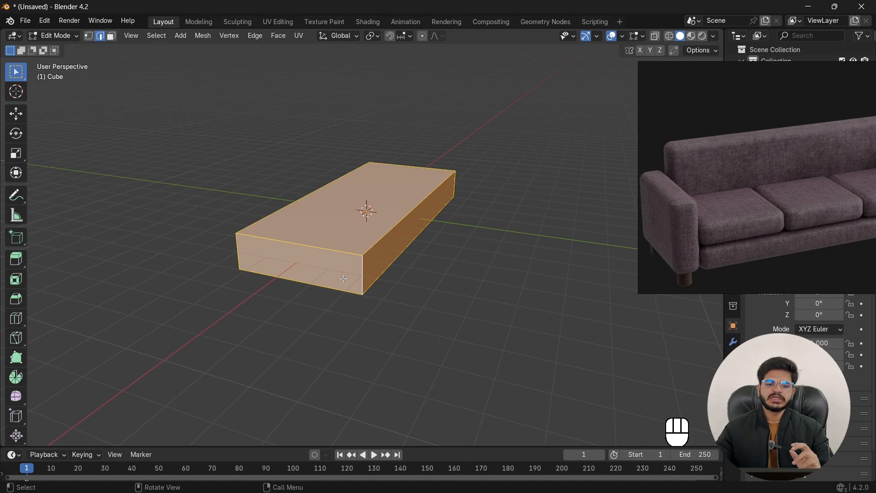
Step: Bevel all edges of the slab by about 0.257 m with four segments, and return to Object Mode
key("ctrl+b")
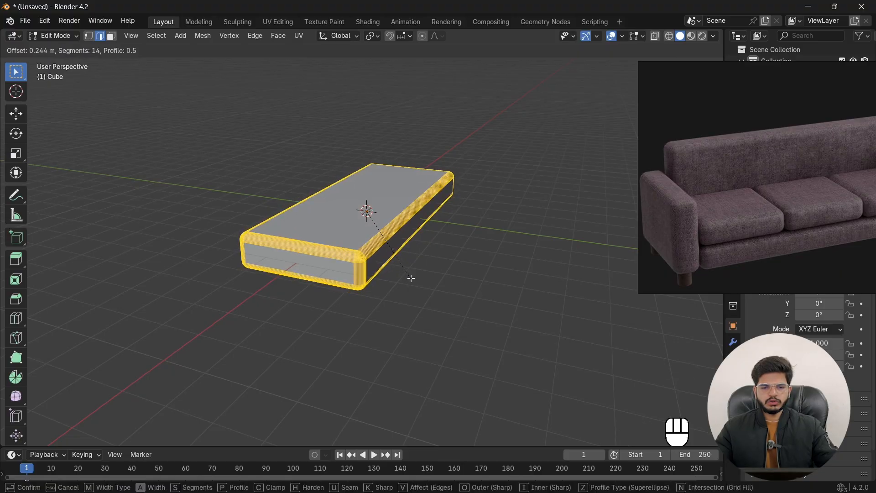
scroll(411, 278, "down", 10)
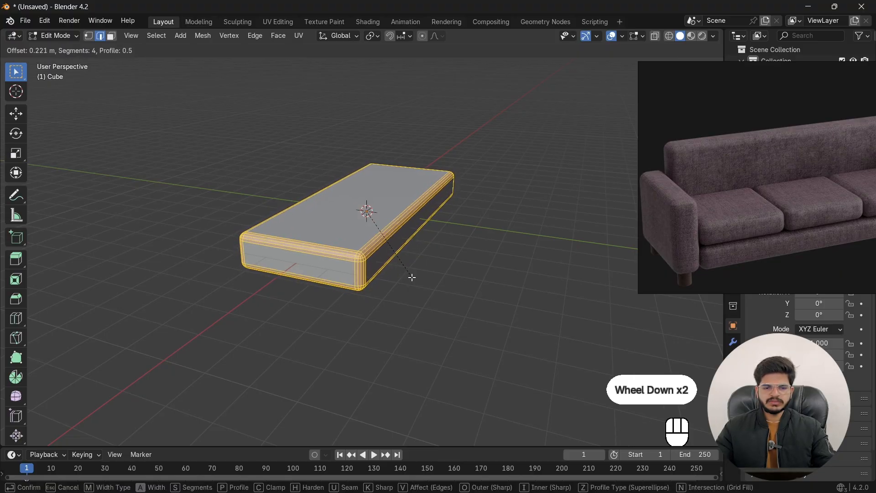
scroll(412, 278, "down", 1)
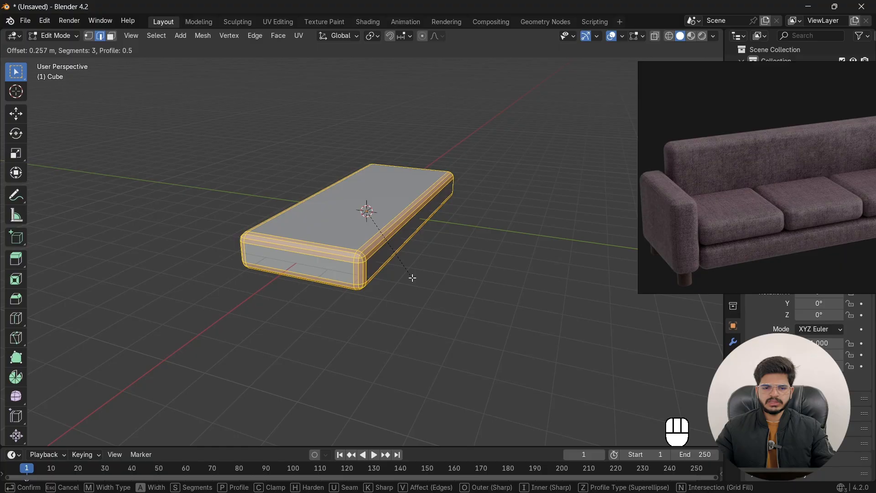
scroll(412, 278, "up", 1)
left_click(412, 278)
key("Tab")
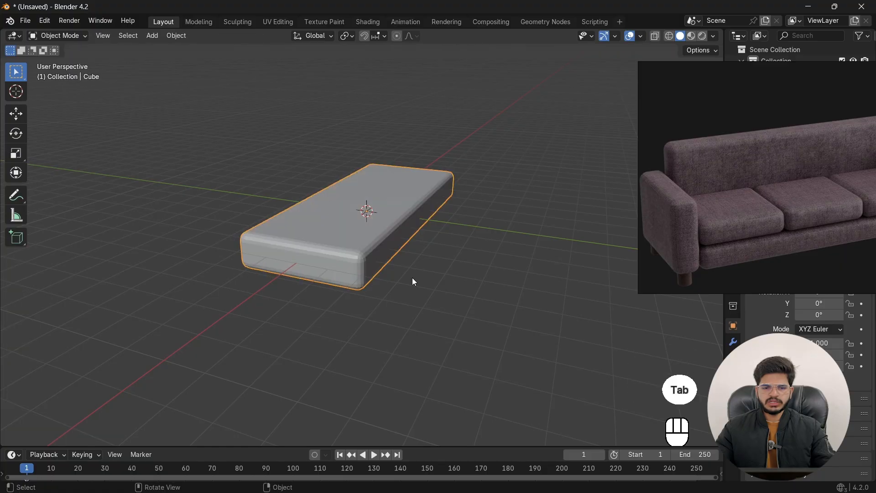
Step: Examine the slab's beveled edges and corners from several angles
scroll(406, 269, "up", 1)
scroll(399, 258, "down", 1)
mouse_move(398, 265)
middle_mouse_down()
mouse_move(396, 274)
mouse_move(262, 287)
mouse_move(409, 271)
middle_mouse_up()
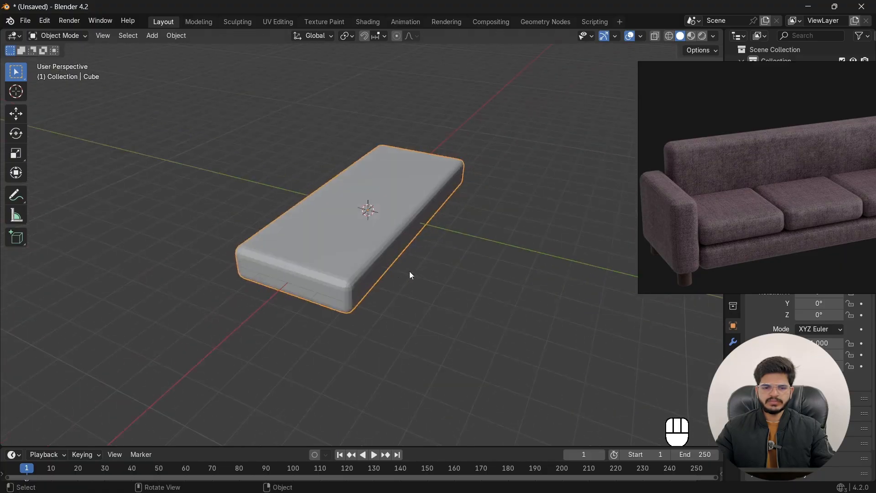
scroll(392, 281, "up", 1)
scroll(354, 314, "up", 1)
scroll(352, 327, "down", 2)
middle_click_drag(352, 327, 348, 289)
scroll(348, 289, "up", 1)
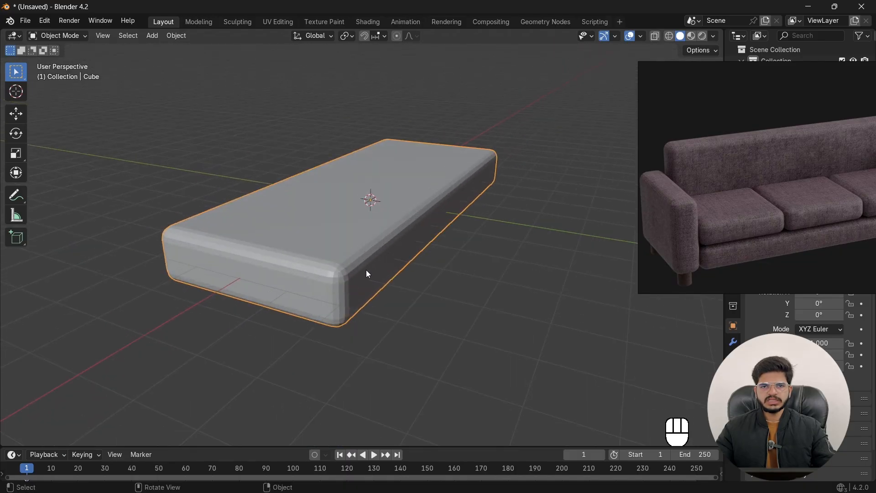
scroll(395, 232, "down", 2)
middle_click_drag(390, 266, 363, 273)
Step: Apply Shade Smooth to the seat base and check its rounded edges
right_click(327, 263)
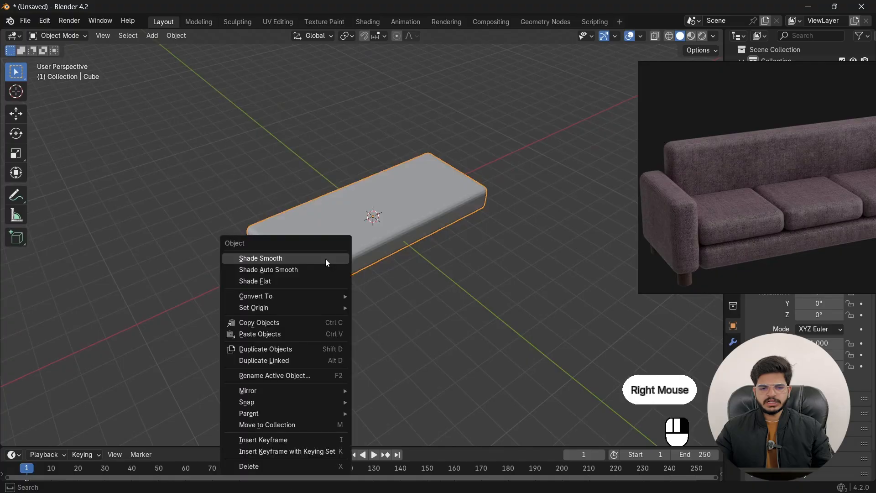
left_click(258, 259)
scroll(327, 256, "up", 2)
mouse_move(327, 256)
middle_mouse_down()
mouse_move(332, 242)
mouse_move(403, 231)
mouse_move(563, 233)
mouse_move(333, 244)
middle_mouse_up()
scroll(345, 244, "down", 2)
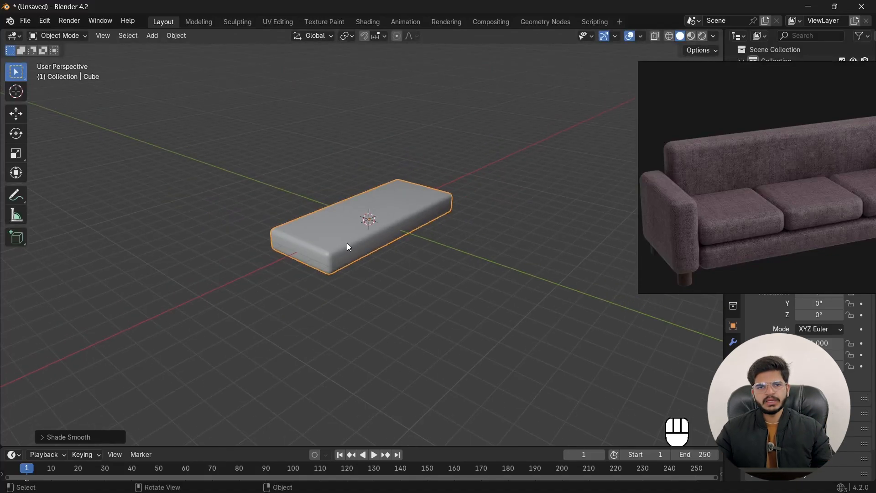
Step: Make the seat base thinner by scaling it down along the Z axis, and deselect it
scroll(390, 237, "up", 1)
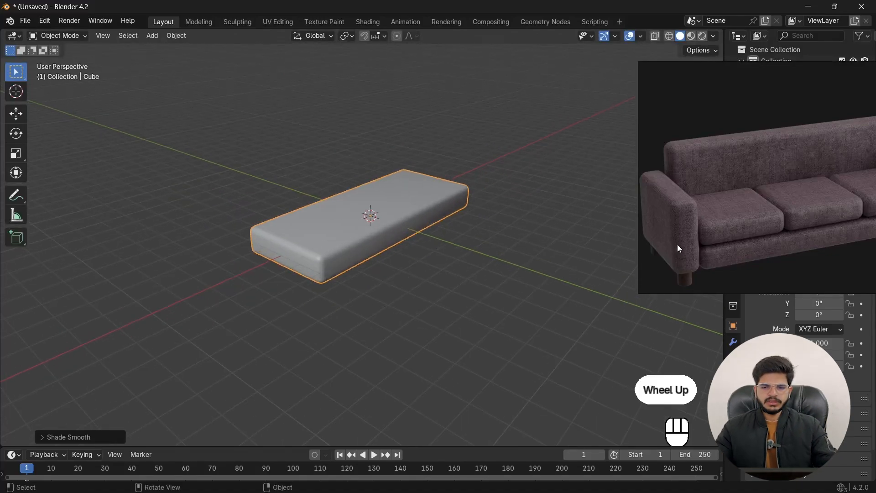
scroll(678, 198, "up", 1)
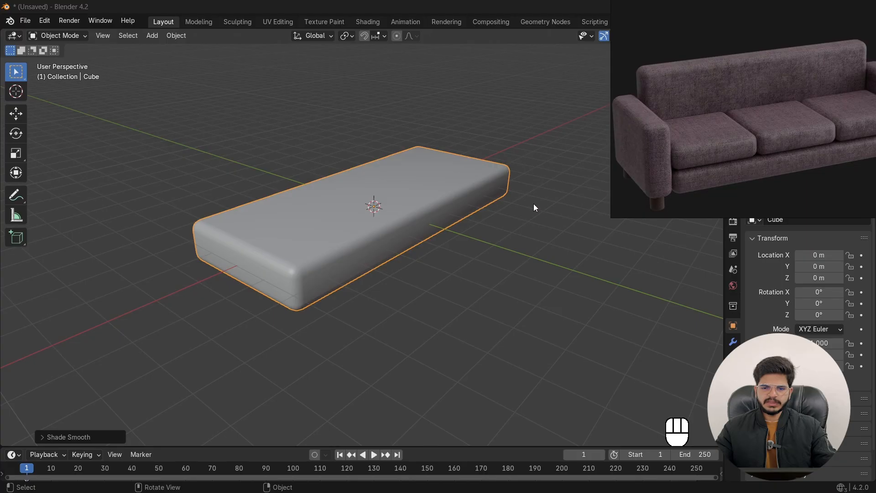
middle_click_drag(533, 204, 340, 230)
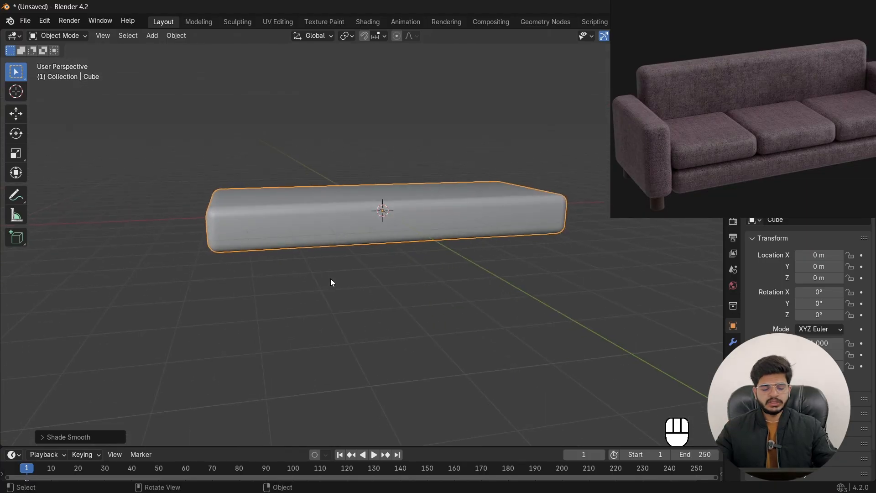
key("s")
key("z")
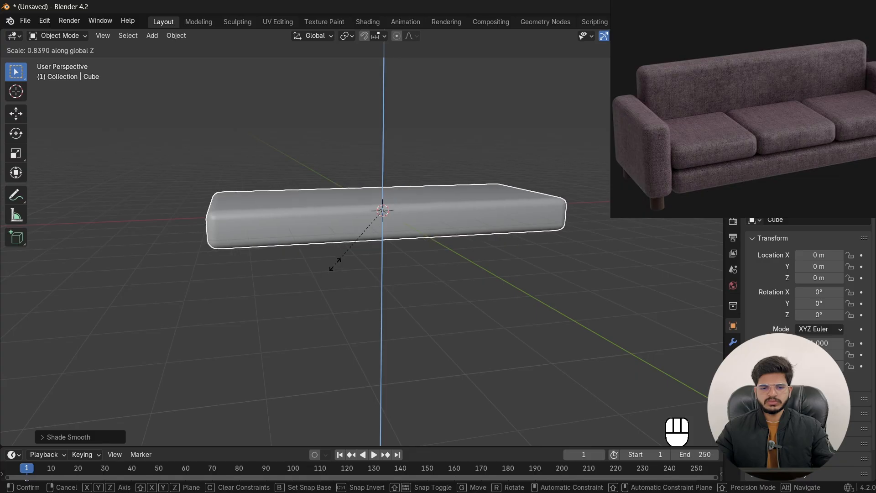
left_click(380, 259)
scroll(382, 259, "down", 1)
scroll(382, 255, "down", 2)
middle_click_drag(382, 255, 409, 260)
scroll(371, 283, "up", 1)
left_click(390, 273)
scroll(389, 273, "up", 2)
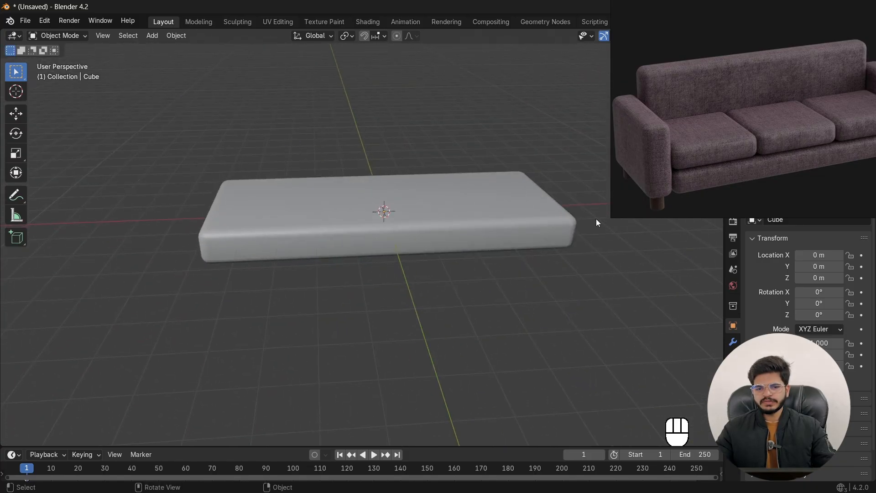
Step: Show the whole sofa in the PureRef reference picture, and reselect the seat base in Blender
left_click(688, 166)
scroll(688, 166, "down", 2)
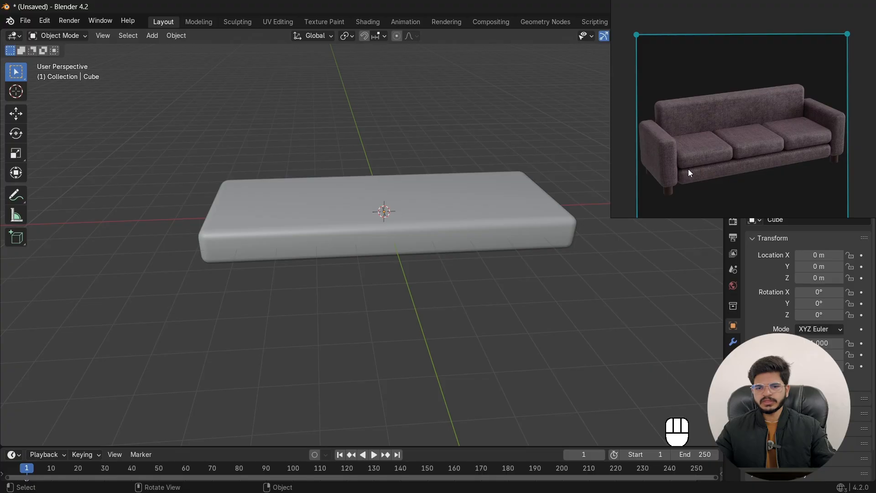
left_click(397, 217)
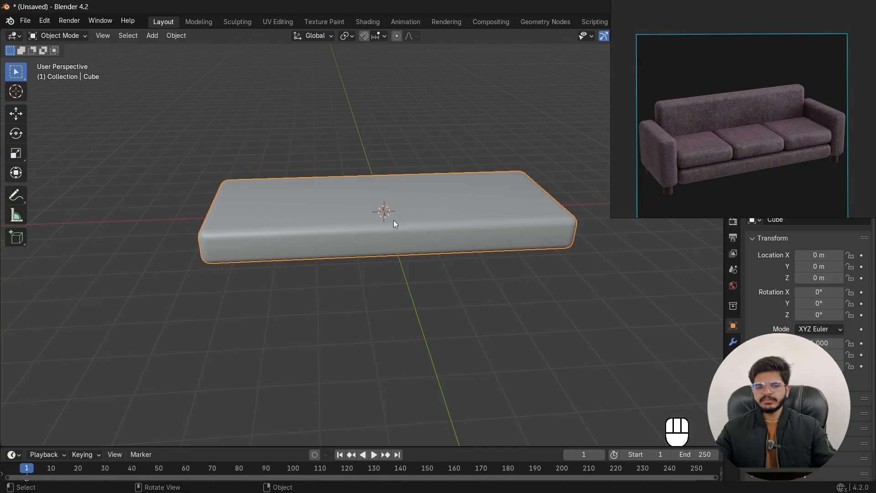
middle_click_drag(393, 220, 250, 218)
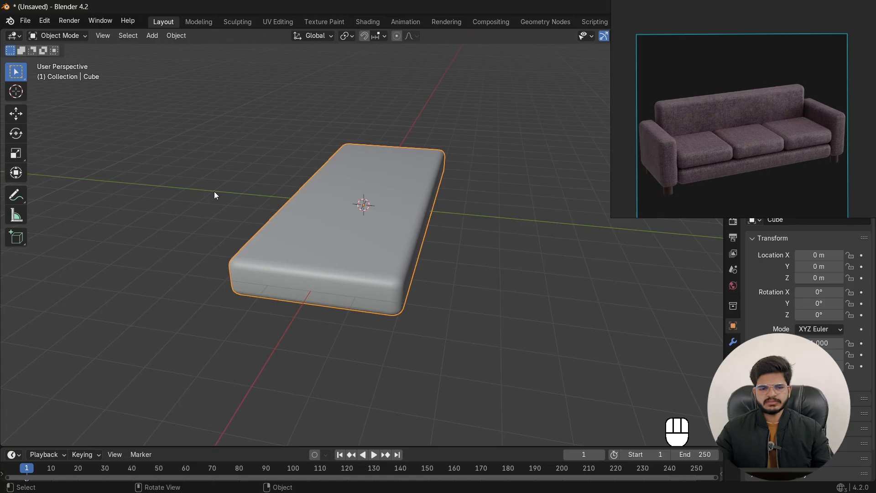
scroll(412, 217, "down", 2)
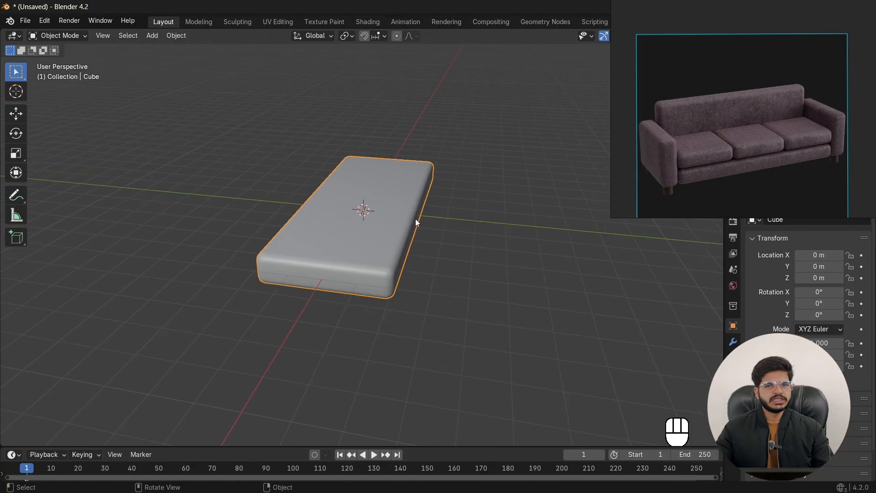
Step: Duplicate the seat base in place and move the reference picture window clear of the scene's object list
key("shift+d")
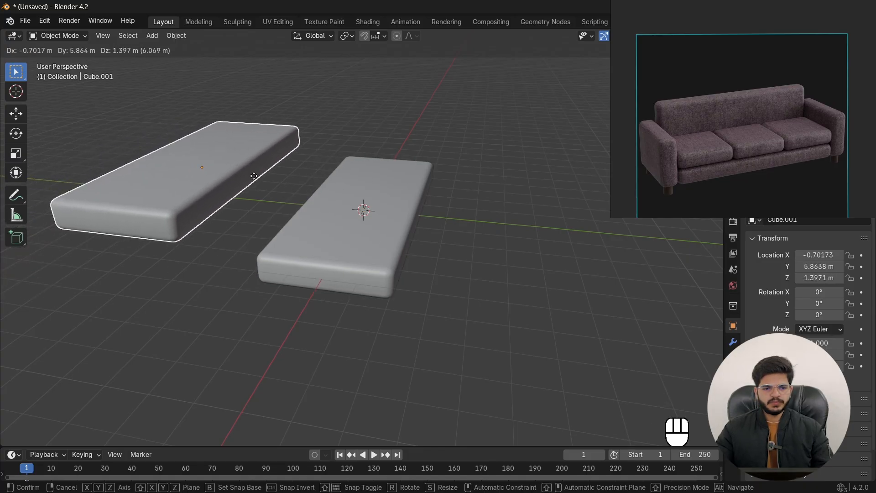
right_click(254, 176)
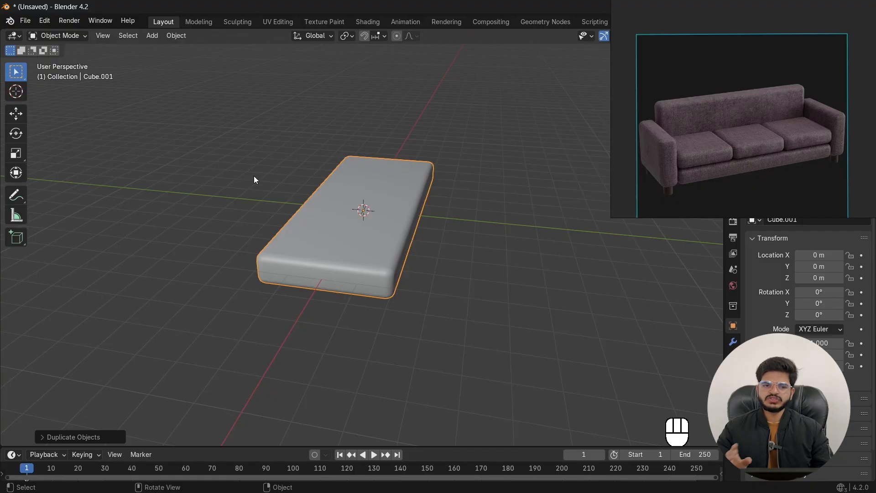
left_click_drag(703, 99, 666, 245)
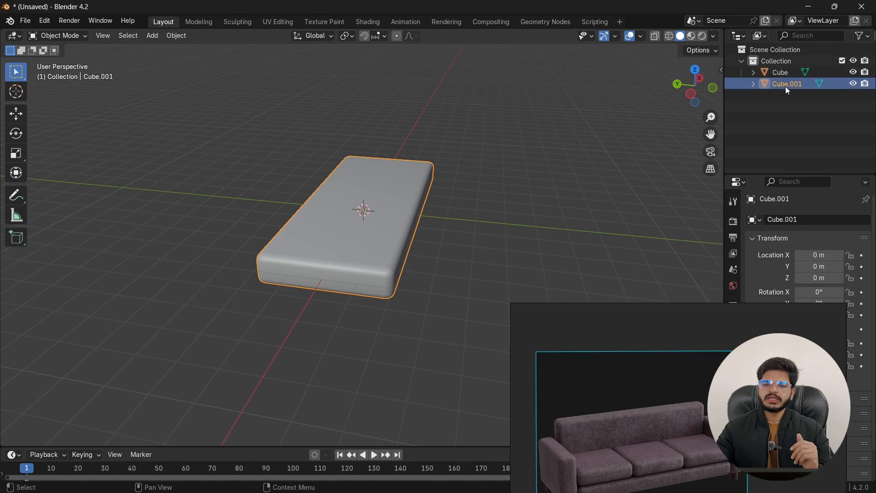
Step: Compare Cube and Cube.001 by toggling their viewport visibility, leaving Cube hidden and Cube.001 shown
left_click(784, 72)
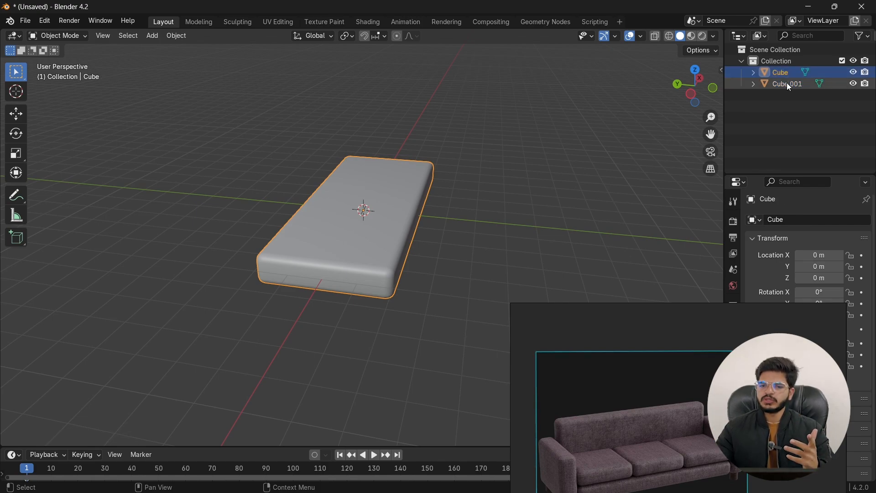
left_click(787, 85)
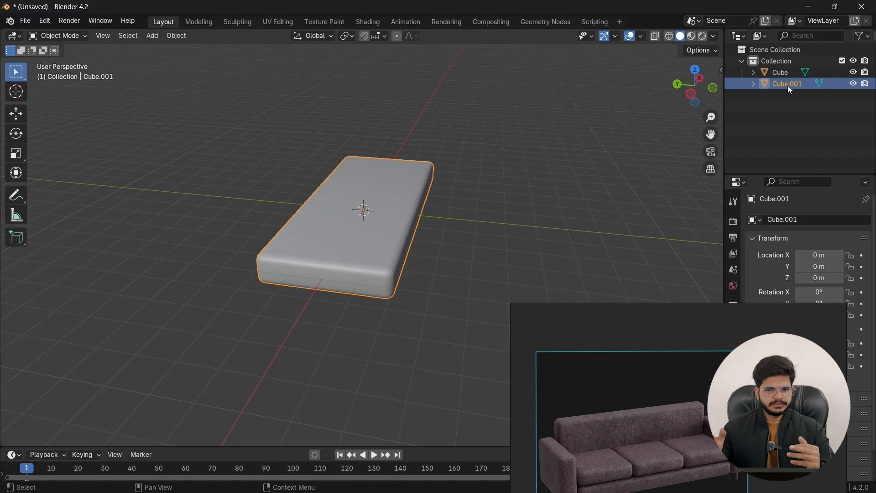
left_click(853, 83)
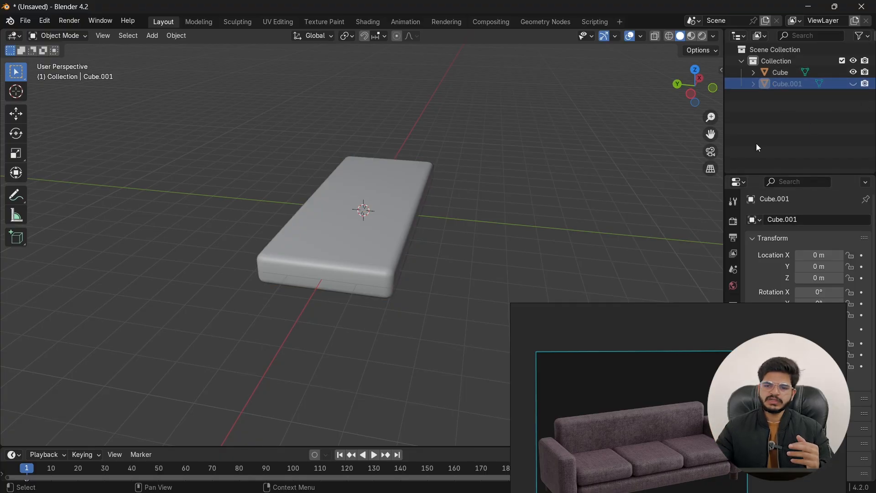
left_click(852, 71)
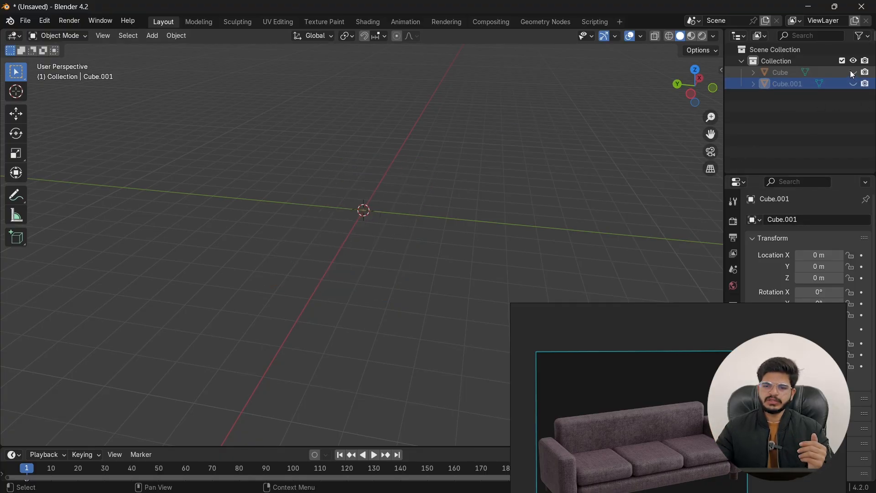
left_click(853, 84)
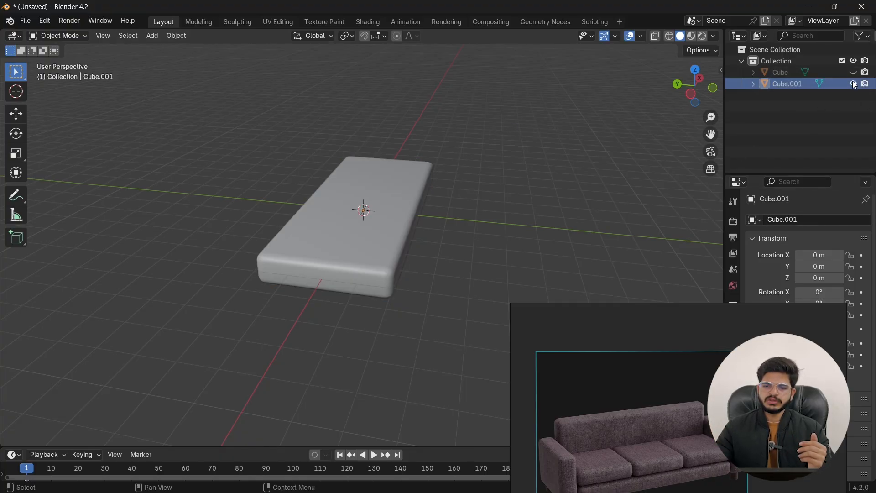
Step: Move the duplicate Cube.001 away from the origin to about X -1.83 m, Y 7.94 m, Z 0.16 m
left_click(365, 228)
key("g")
left_click(154, 209)
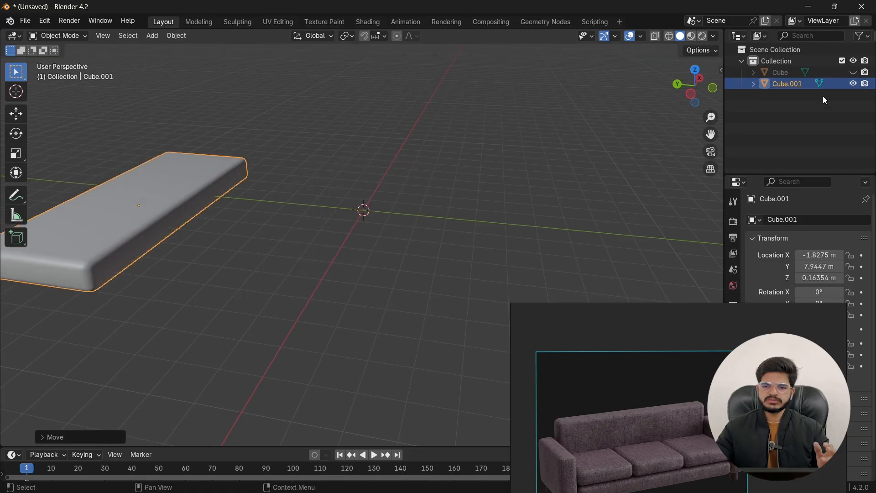
Step: Show the original seat base Cube again and delete its moved duplicate, Cube.001
left_click(853, 72)
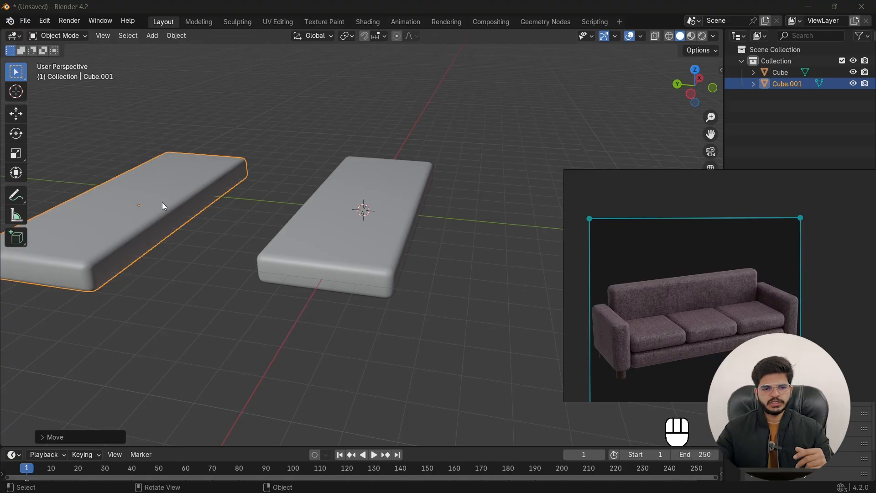
mouse_move(162, 204)
middle_mouse_down()
mouse_move(430, 228)
mouse_move(547, 203)
mouse_move(151, 184)
mouse_move(363, 188)
mouse_move(177, 203)
middle_mouse_up()
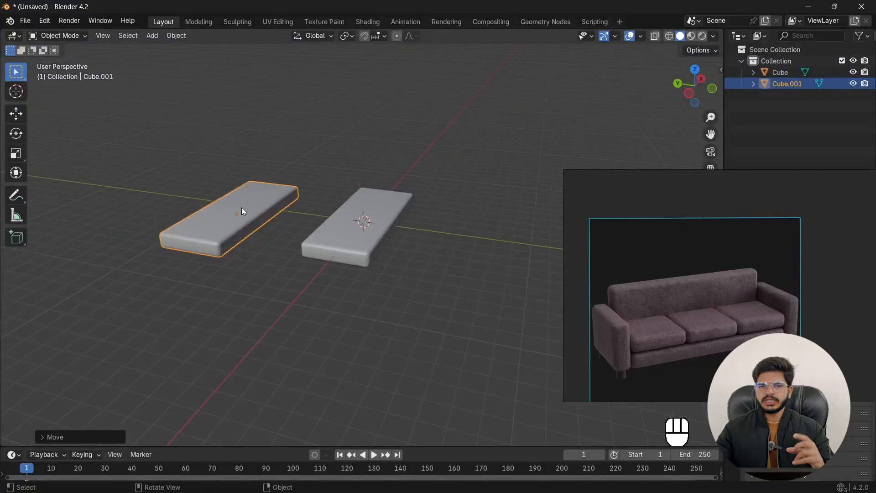
key("Delete")
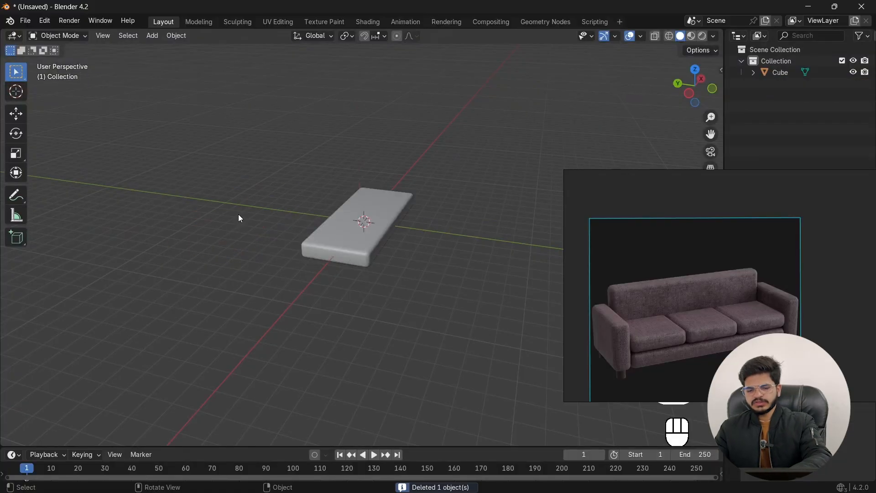
Step: Duplicate the seat base in place, without offsetting the copy, and look at it in the Right orthographic view
left_click(355, 225)
key("grave")
scroll(319, 165, "up", 2)
key("grave")
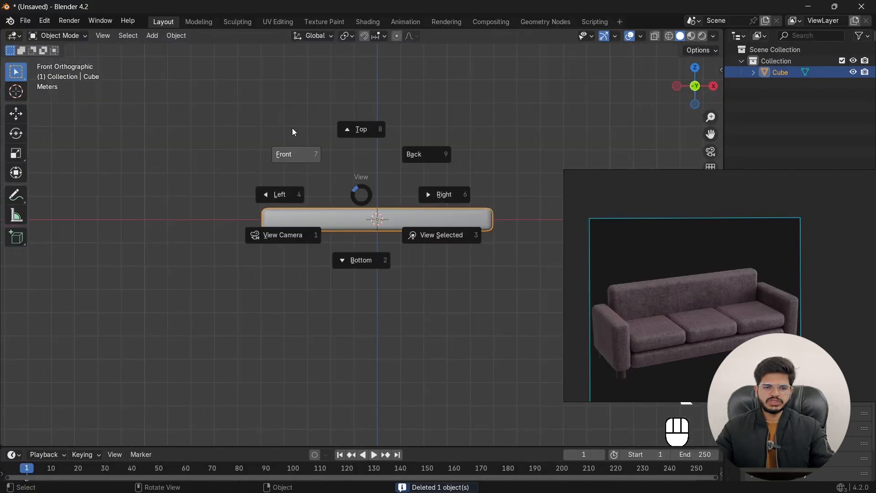
key("6")
middle_click_drag(366, 196, 414, 201)
key("shift+d")
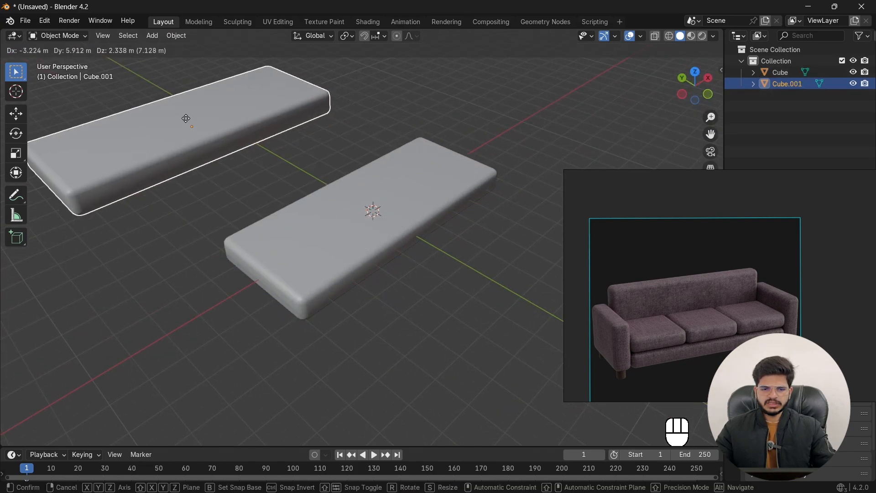
right_click(185, 119)
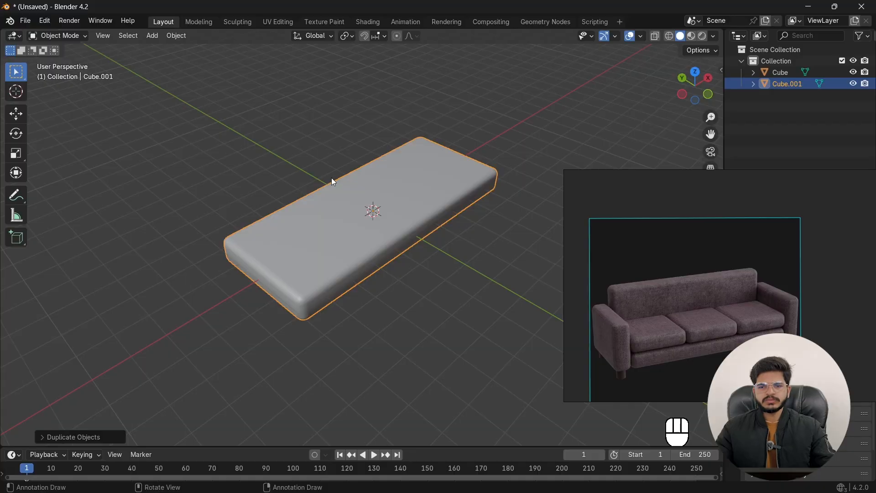
middle_click_drag(331, 177, 415, 250)
key("grave")
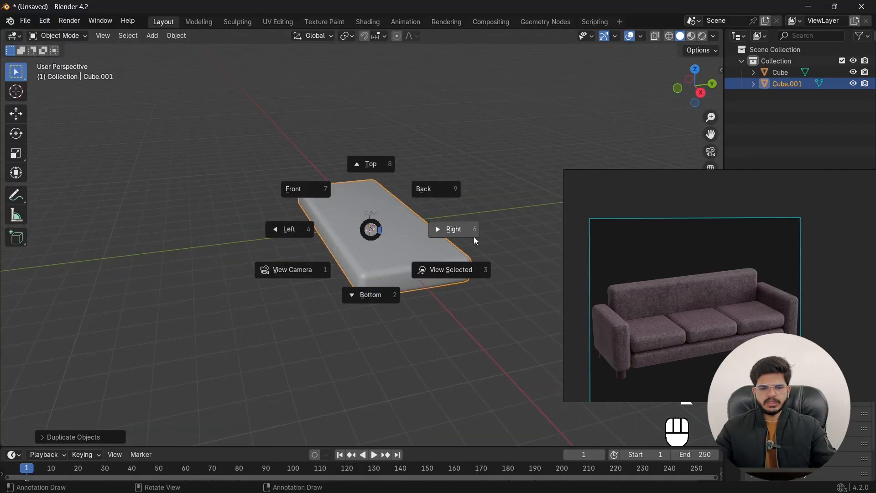
left_click(474, 236)
scroll(441, 226, "up", 2)
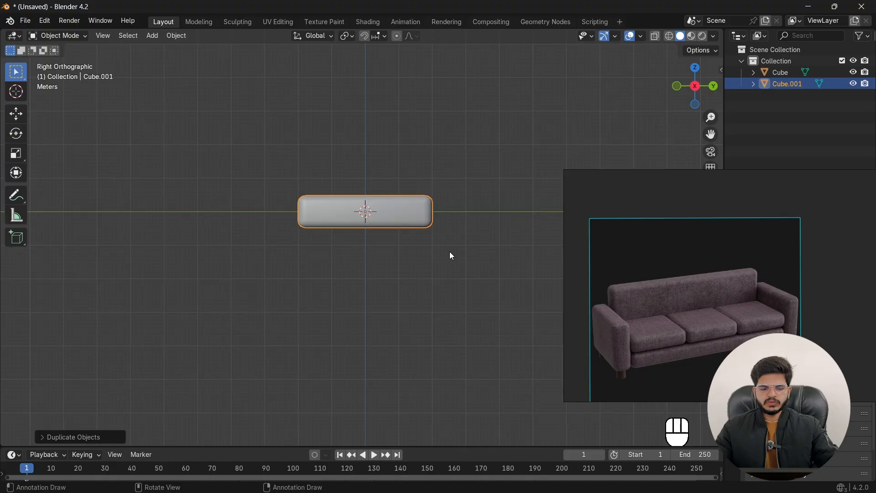
Step: Try to rotate the duplicate upright freehand with angle snapping, and undo that rotation
key("r")
key("ctrl")
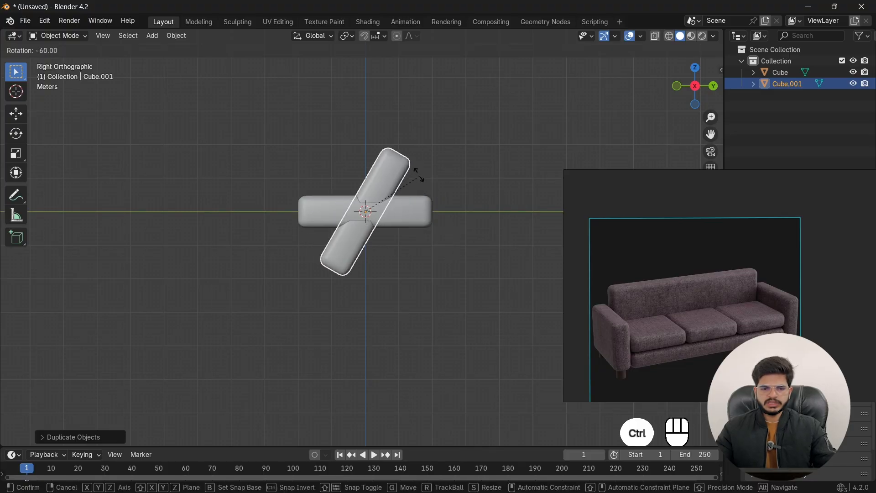
left_click(390, 161)
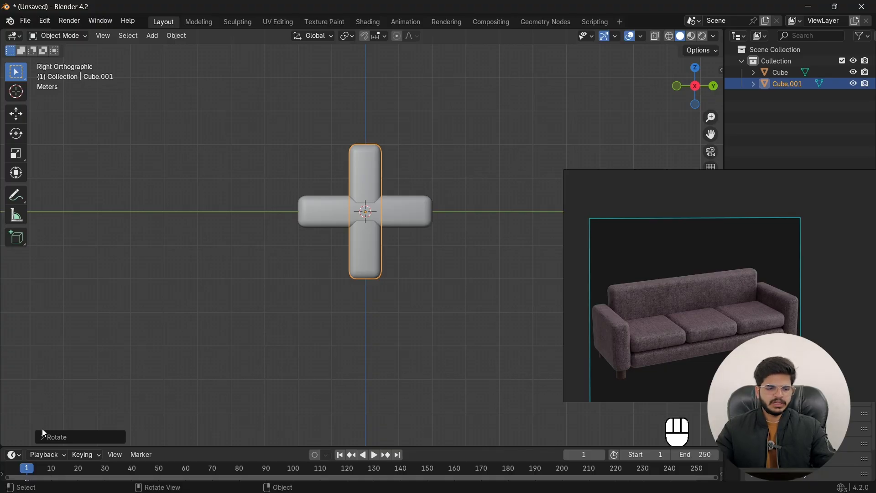
key("ctrl+z")
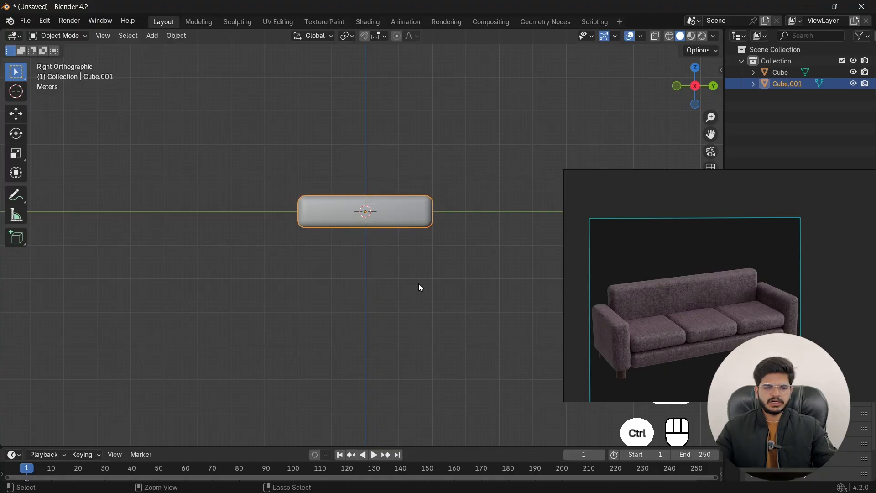
Step: Rotate the duplicated seat base by -90° about the global X axis
type("r")
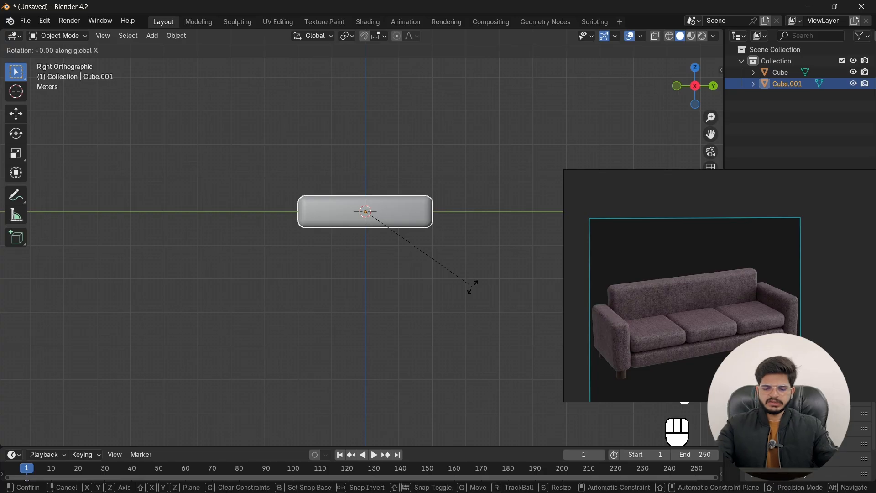
type("-90")
key("Return")
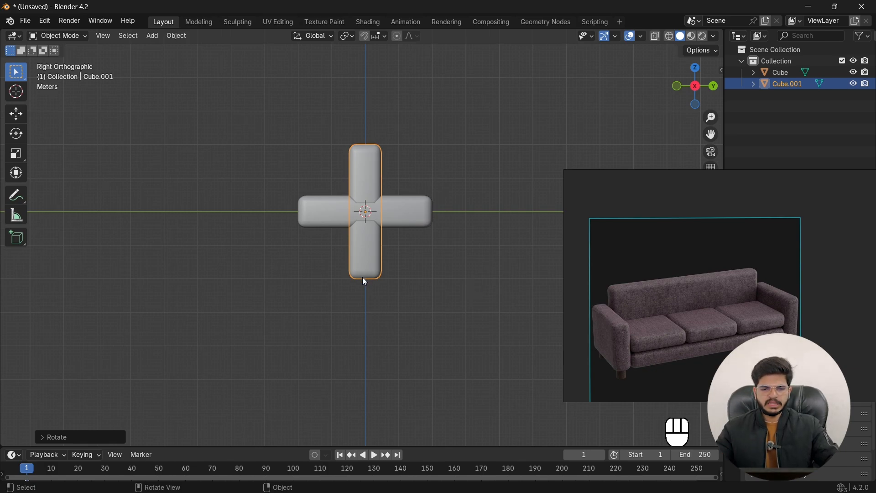
Step: Move the upright duplicate against the rear edge of the seat base as the backrest, and compare it with the reference sofa
left_click_drag(365, 280, 440, 214)
left_click(380, 275)
scroll(360, 274, "down", 2)
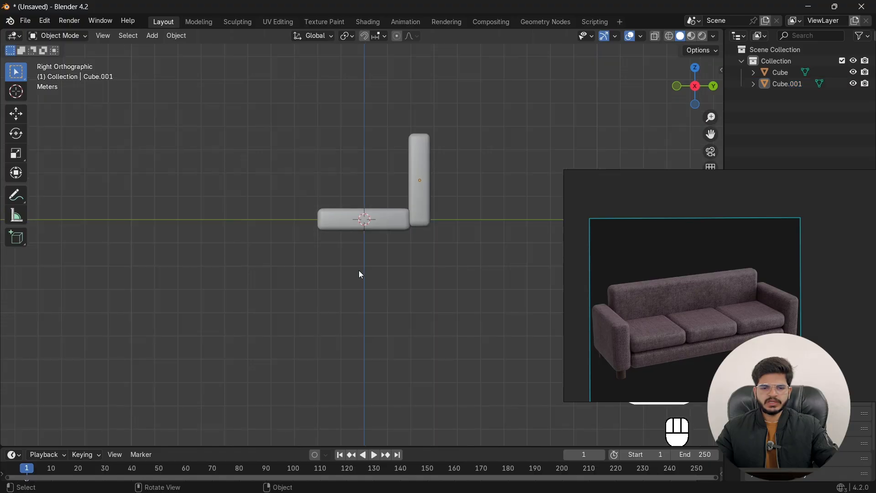
middle_click_drag(360, 273, 443, 289)
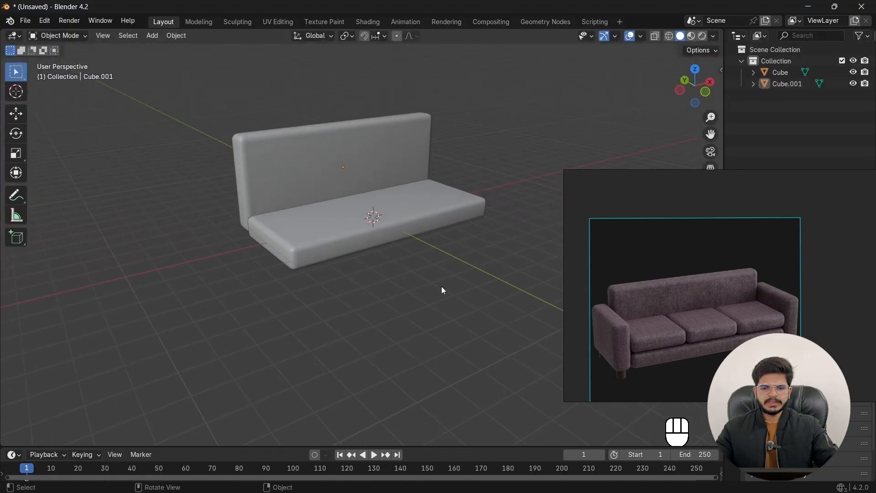
scroll(352, 217, "up", 3)
scroll(344, 214, "down", 2)
scroll(276, 239, "up", 2)
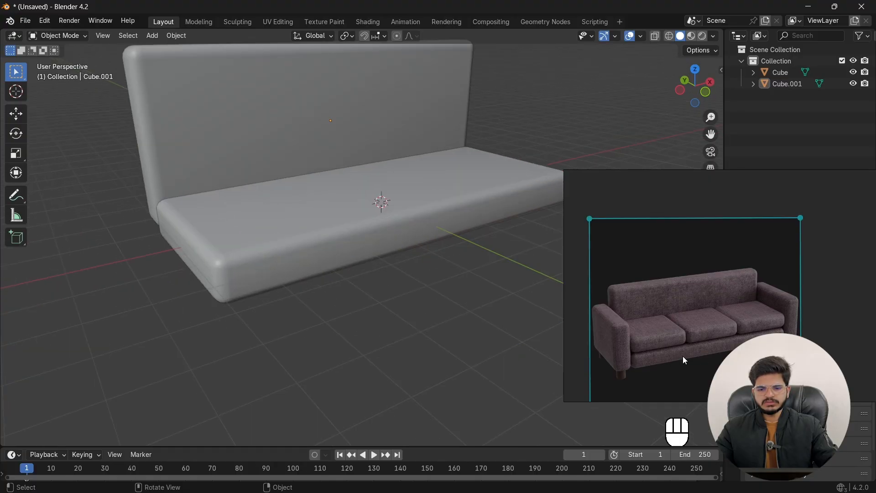
scroll(279, 286, "down", 3)
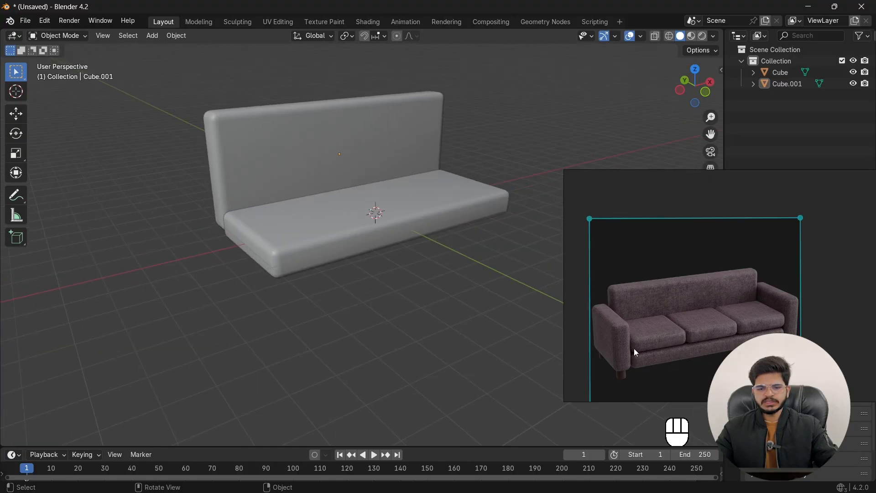
Step: Duplicate the backrest in the Top orthographic view and place the copy across the seat's +X end, about 5 m along X
middle_click_drag(437, 205, 334, 244)
left_click(339, 178)
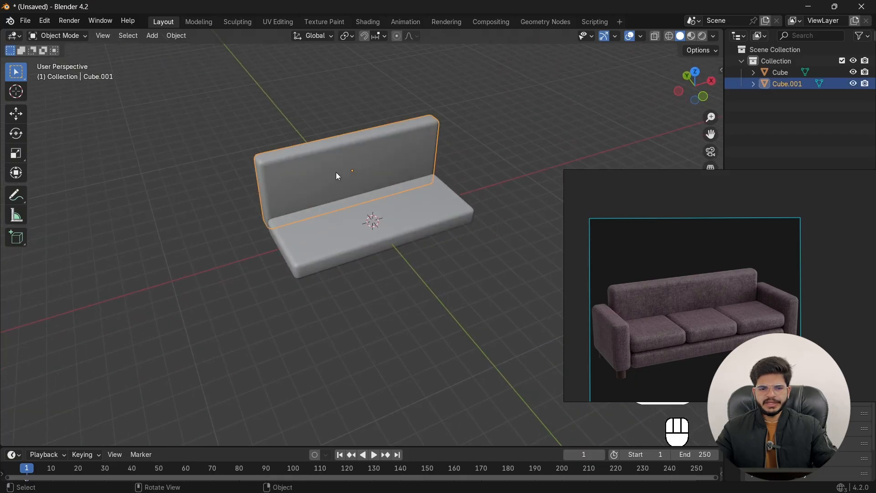
key("KP_1")
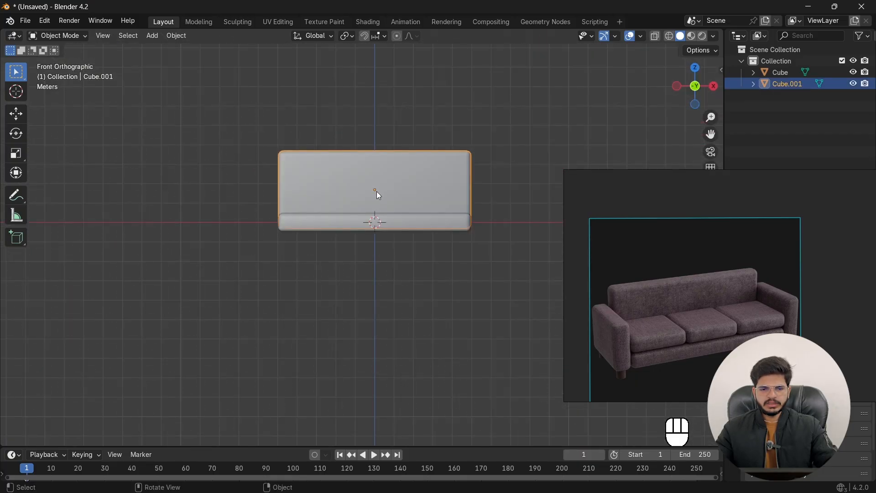
scroll(376, 201, "down", 1)
scroll(371, 218, "up", 1)
middle_click_drag(373, 224, 363, 157)
key("KP_1")
key("grave")
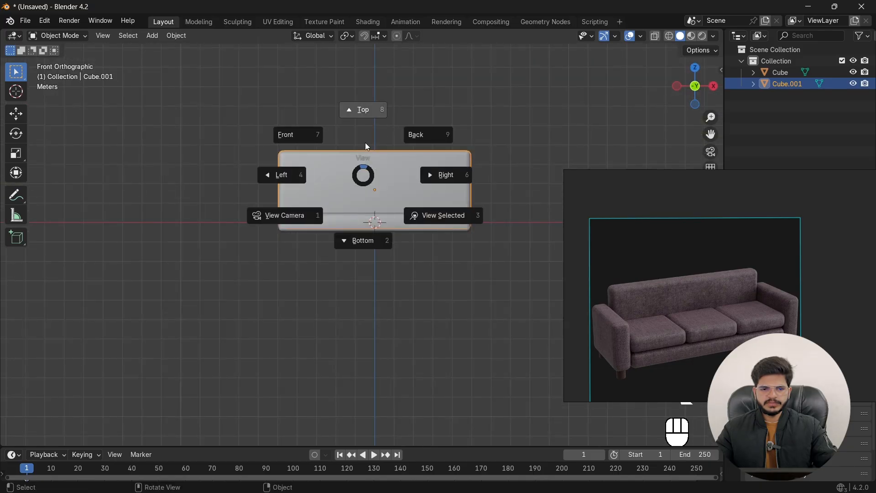
left_click(364, 113)
scroll(360, 195, "down", 1)
middle_click_drag(335, 203, 280, 221, "shift")
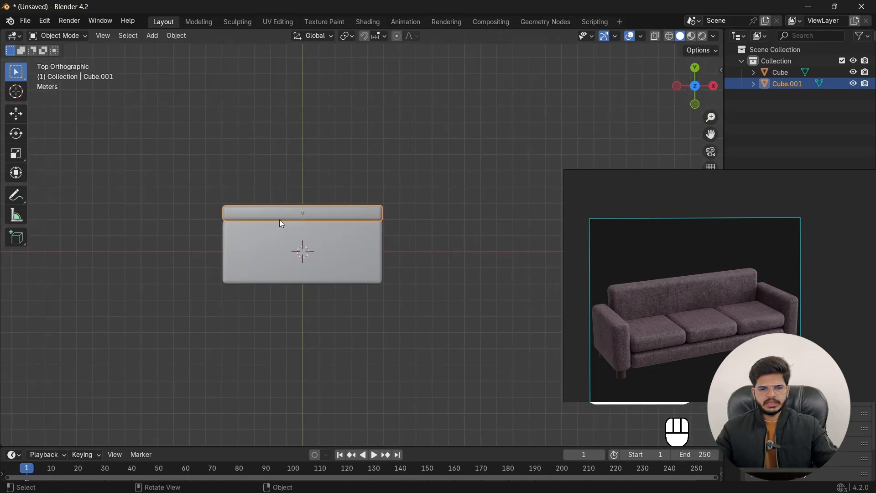
key("shift+d")
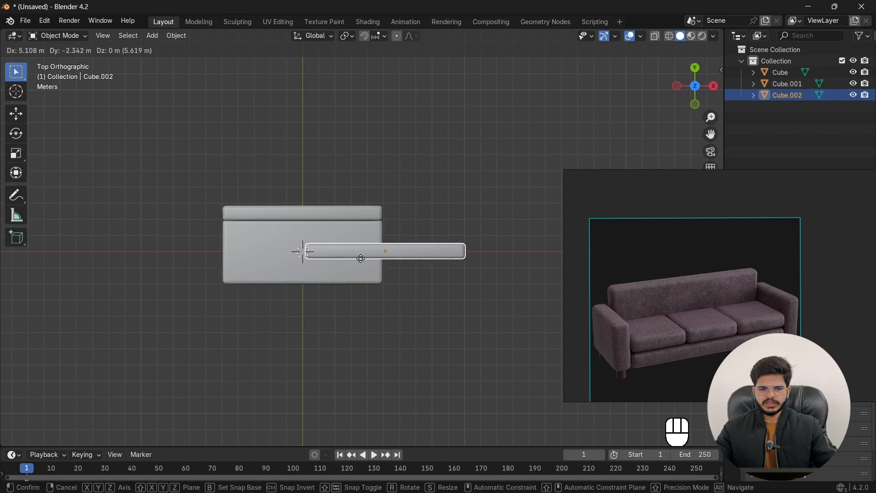
left_click(359, 257)
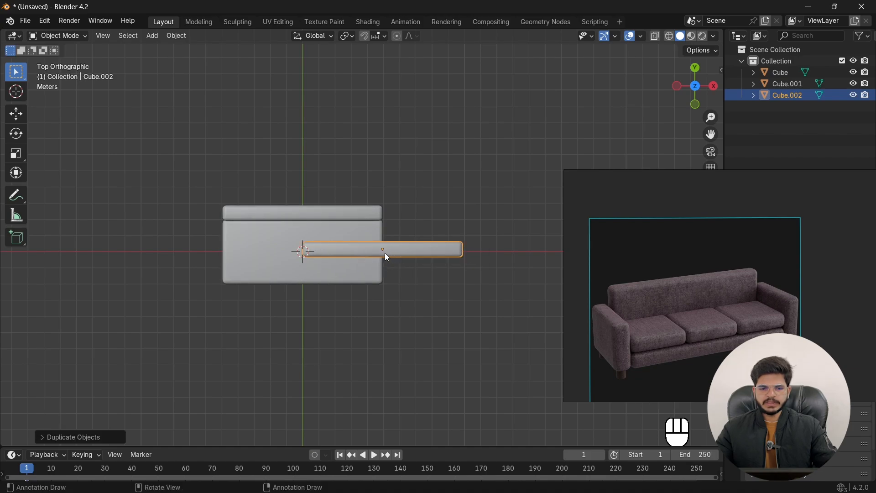
Step: Try to rotate the backrest copy crosswise freehand without snapping, and undo that rotation
scroll(387, 252, "up", 2)
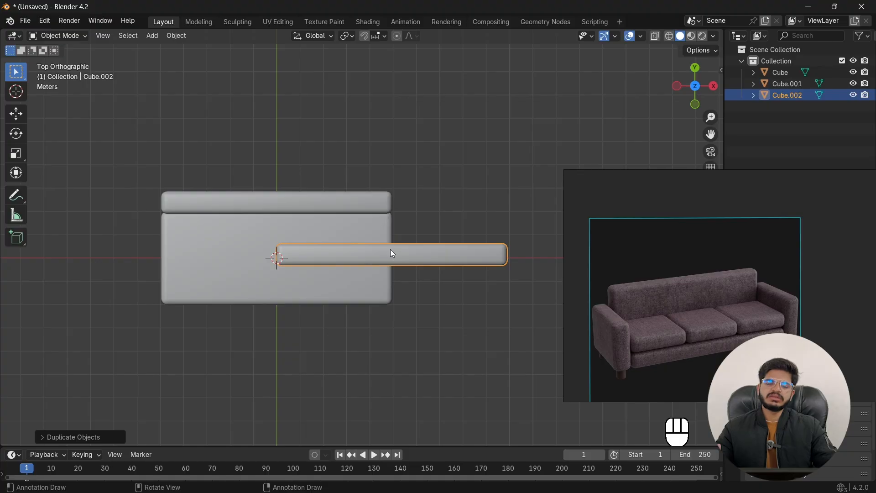
key("r")
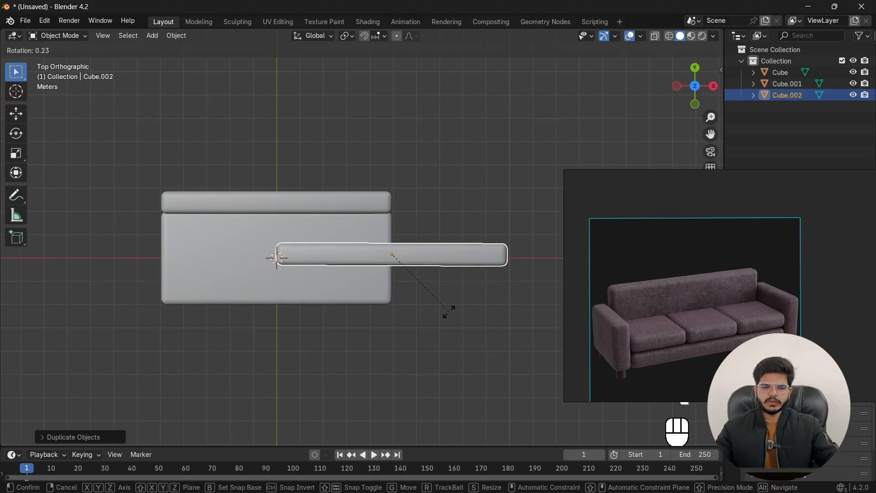
left_click(321, 302)
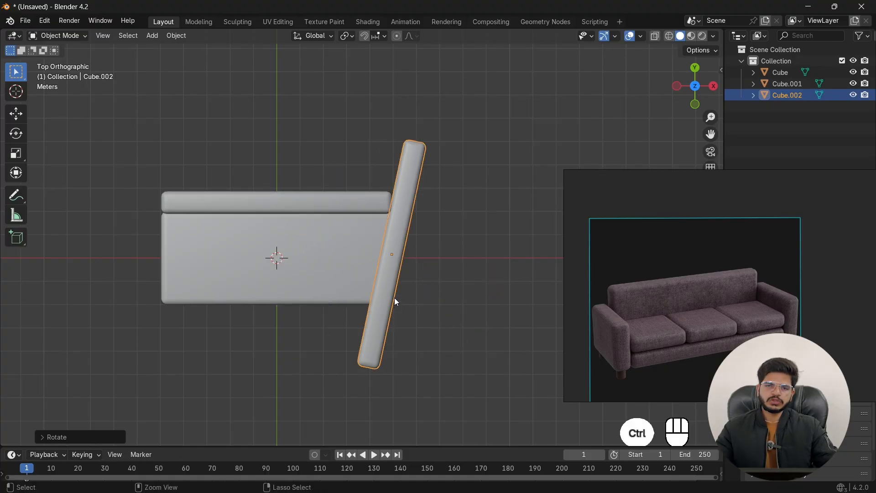
key("ctrl+z")
scroll(409, 276, "down", 2)
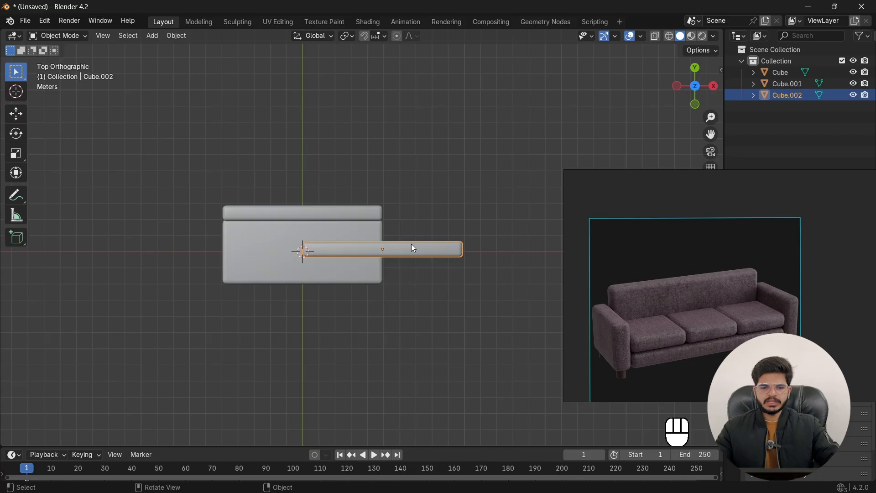
Step: Rotate the backrest copy by 90° about the view's Z axis using angle snapping, and check the rotation settings
key("r")
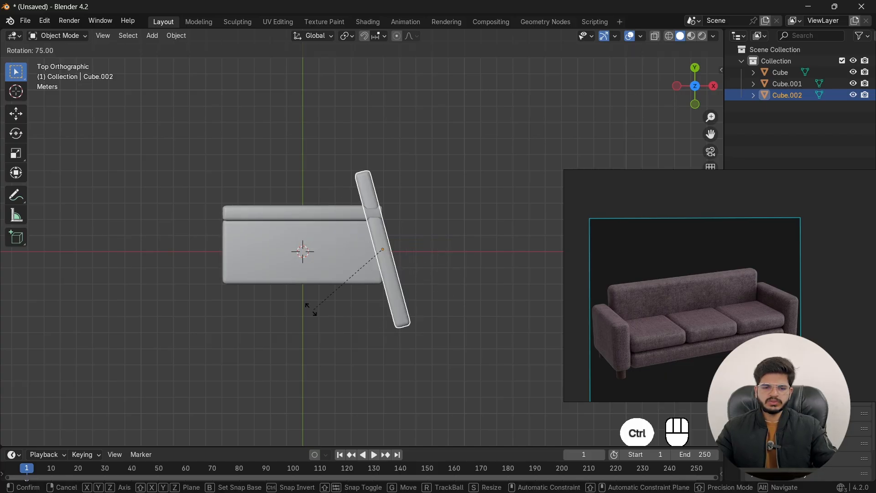
left_click(289, 291)
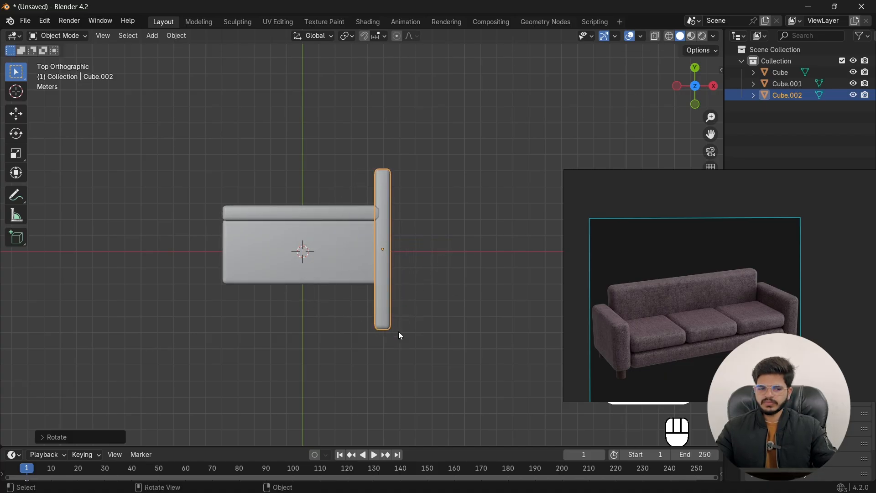
left_click(59, 437)
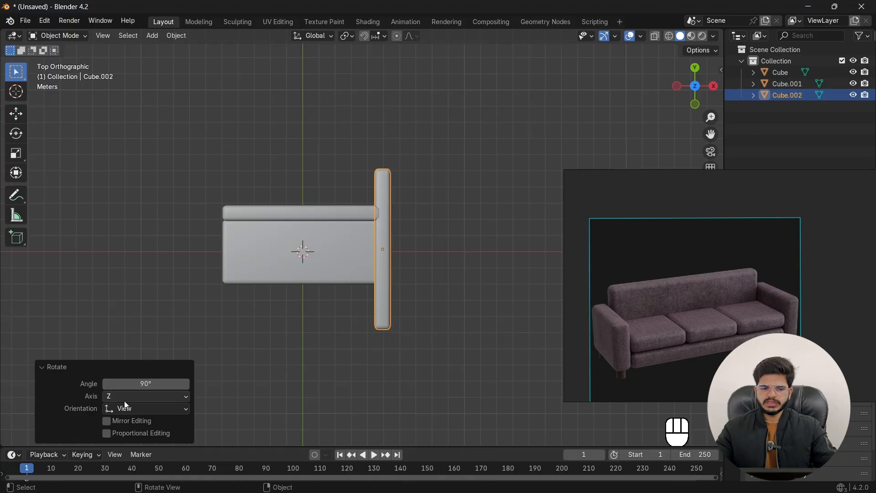
left_click(44, 369)
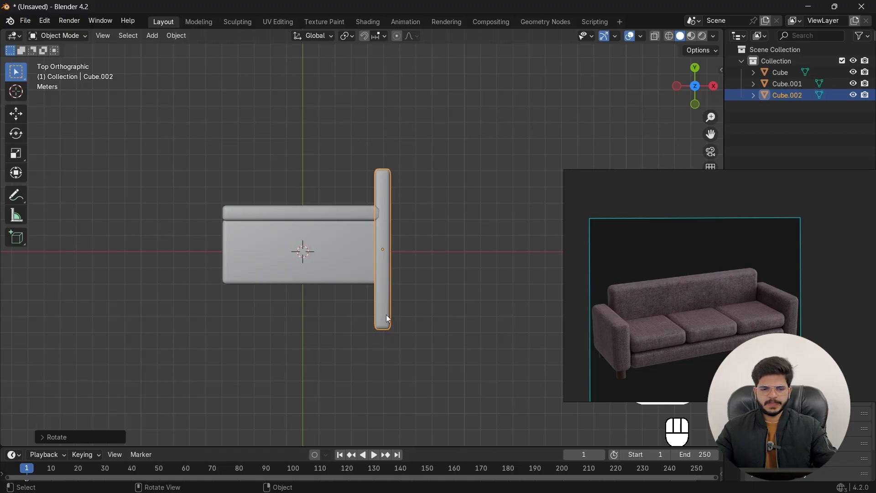
Step: Scale the rotated copy down along global Y to roughly the depth of the seat base as an armrest
scroll(449, 299, "up", 2)
scroll(458, 343, "up", 1)
scroll(467, 351, "down", 1)
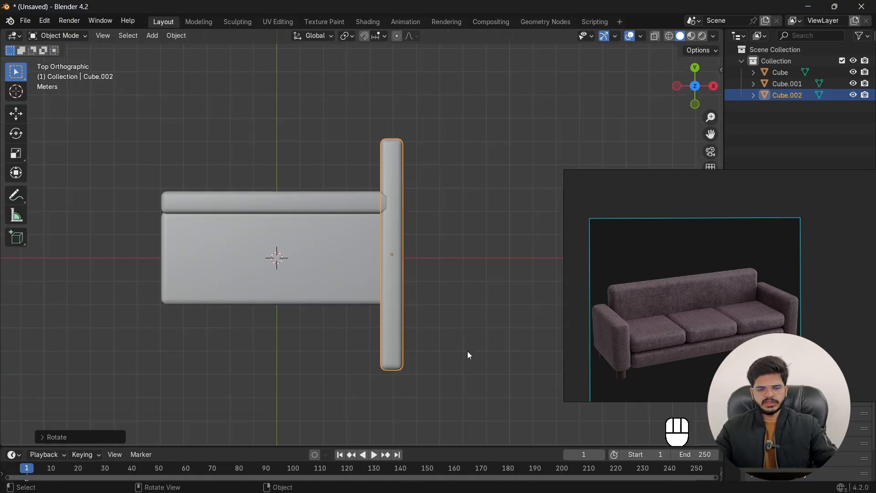
scroll(390, 270, "down", 2)
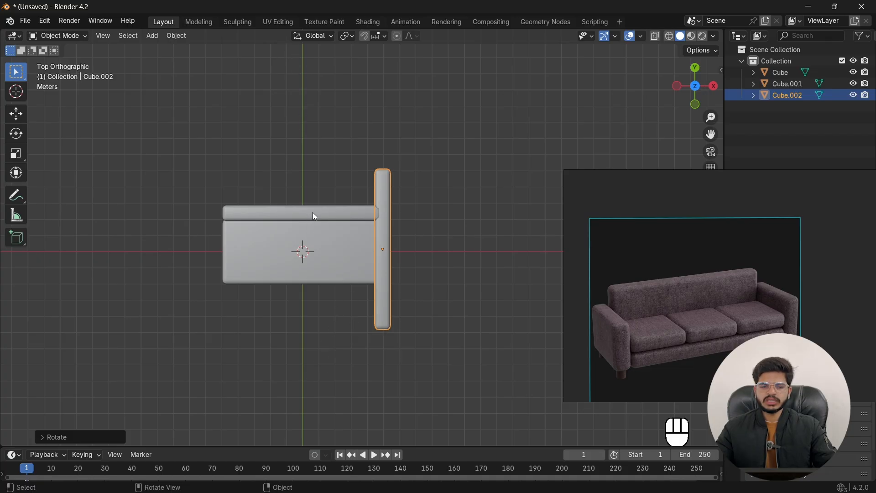
key("s")
key("y")
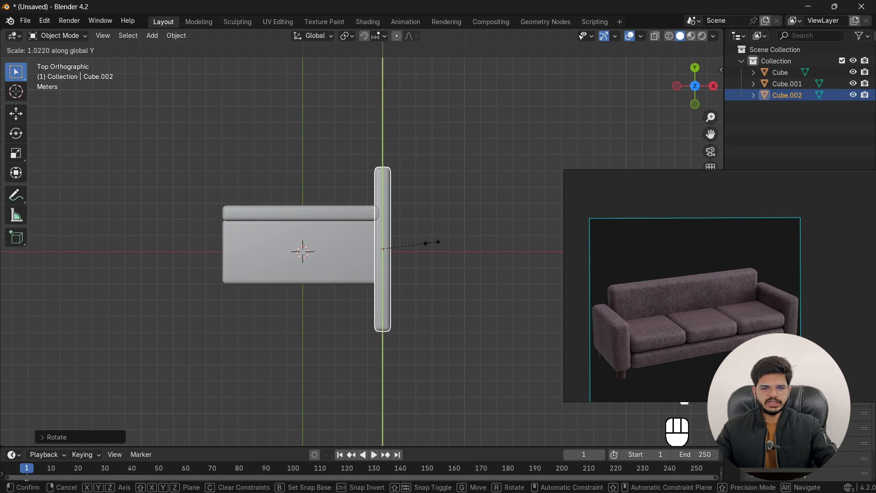
left_click(404, 254)
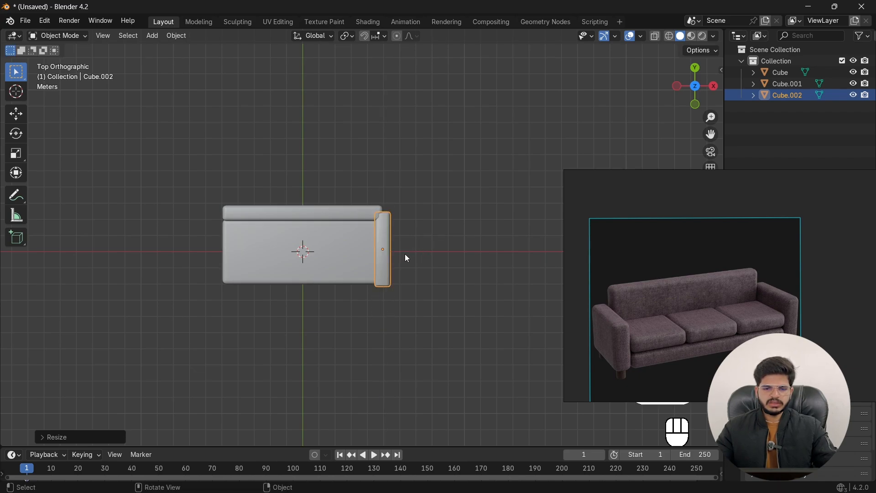
Step: Move the armrest along global Y and place it flush against the outside of the seat's +X end
scroll(397, 253, "up", 5)
key("g")
key("y")
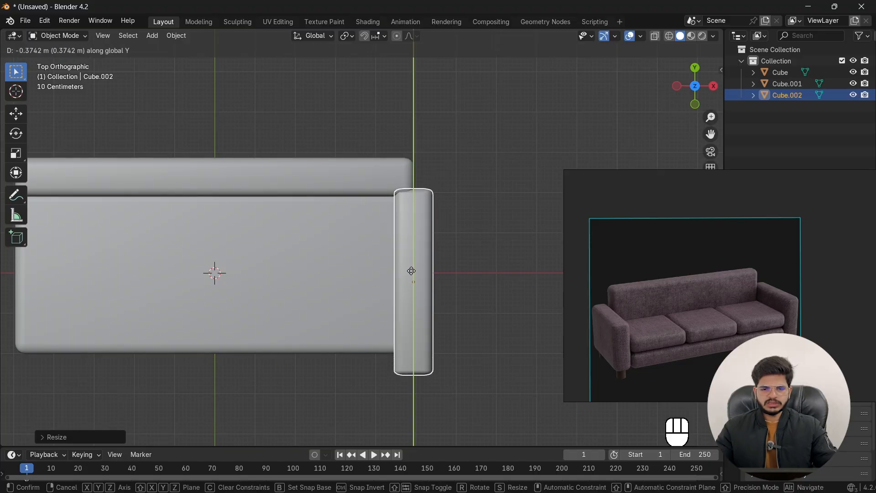
left_click(411, 270)
key("g")
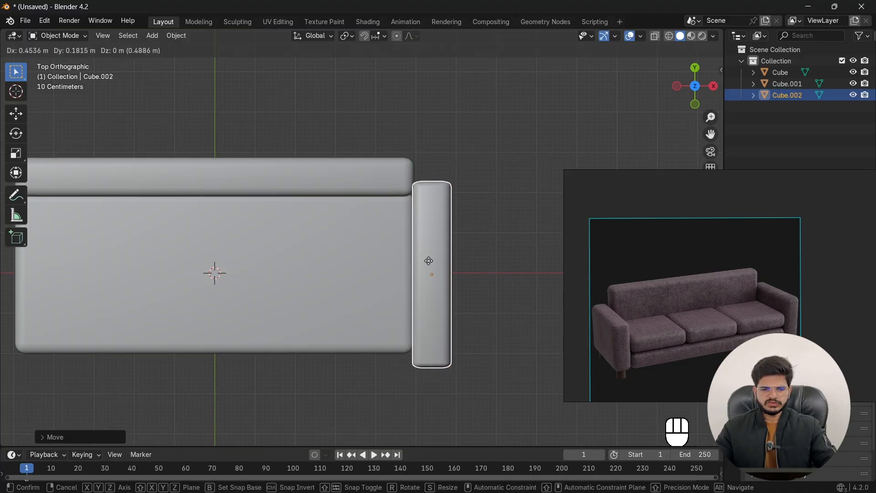
left_click(429, 264)
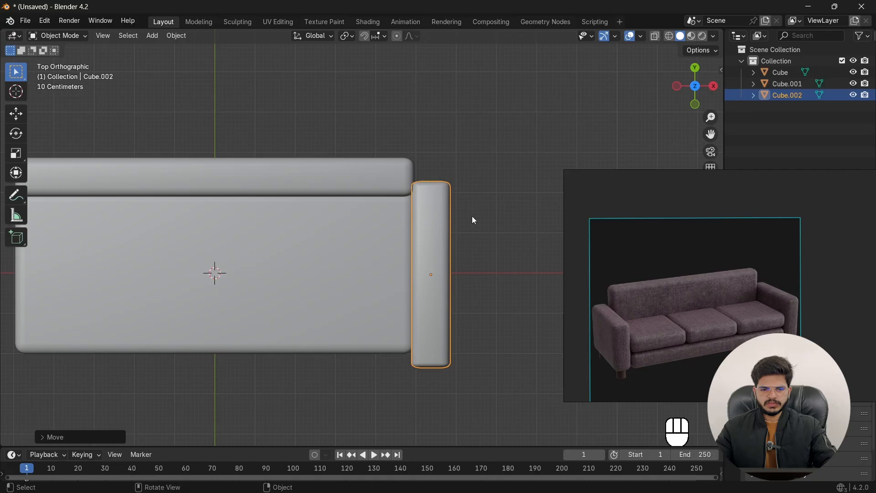
middle_click_drag(472, 216, 441, 162)
left_click(515, 157)
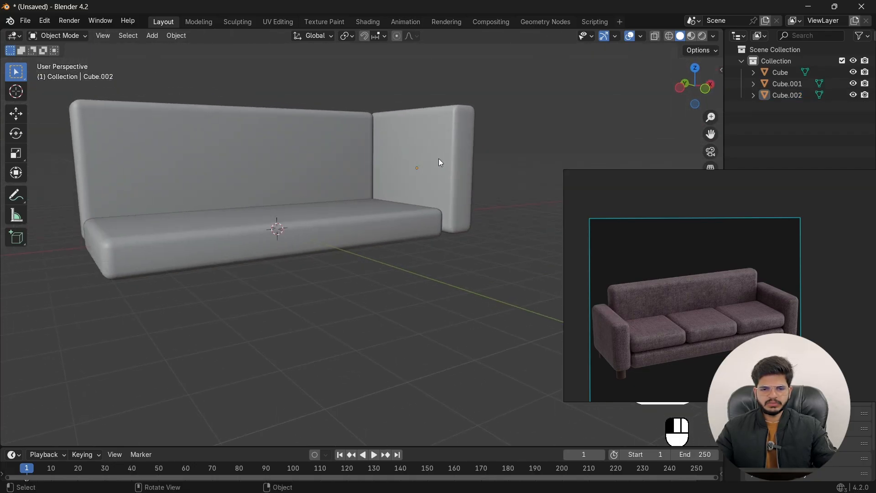
Step: In the Front orthographic view, lower the armrest slightly along global Z and scale it down in height below the backrest
left_click(440, 163)
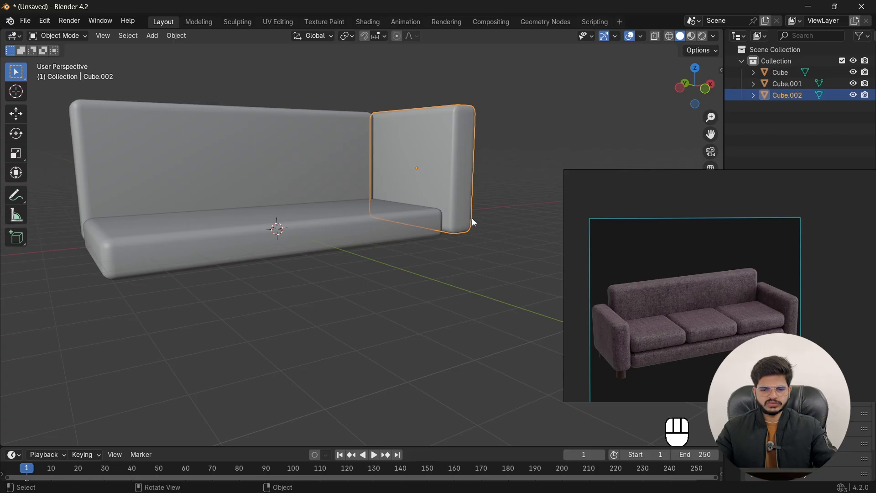
key("KP_1")
key("g")
key("z")
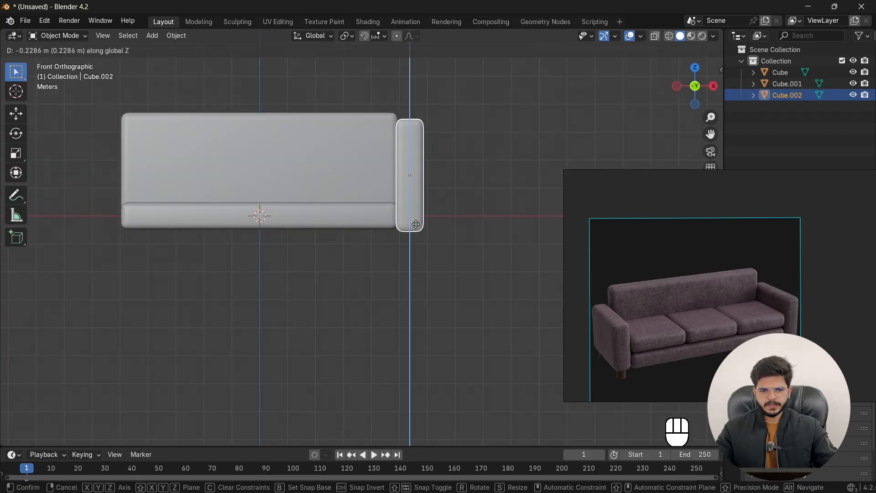
left_click(428, 250)
key("s")
key("z")
left_click(423, 236)
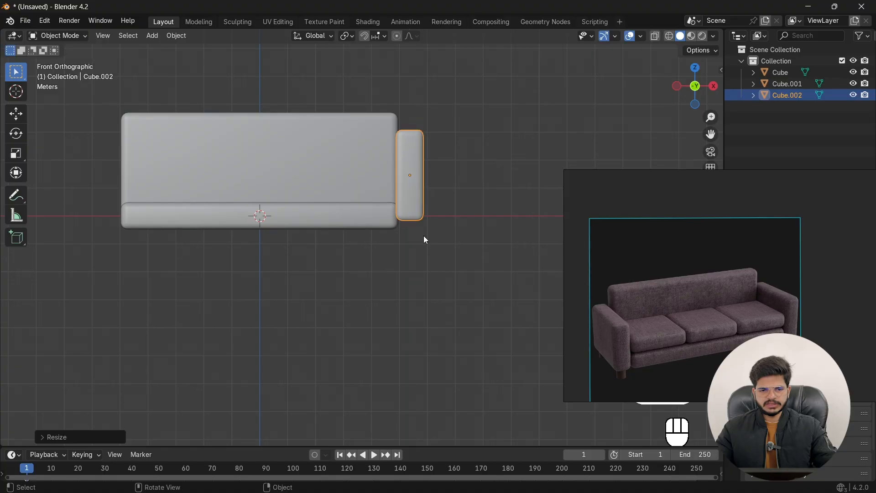
Step: Lower the armrest about 0.4 m along global Z to line its underside up with the seat base
key("g")
key("z")
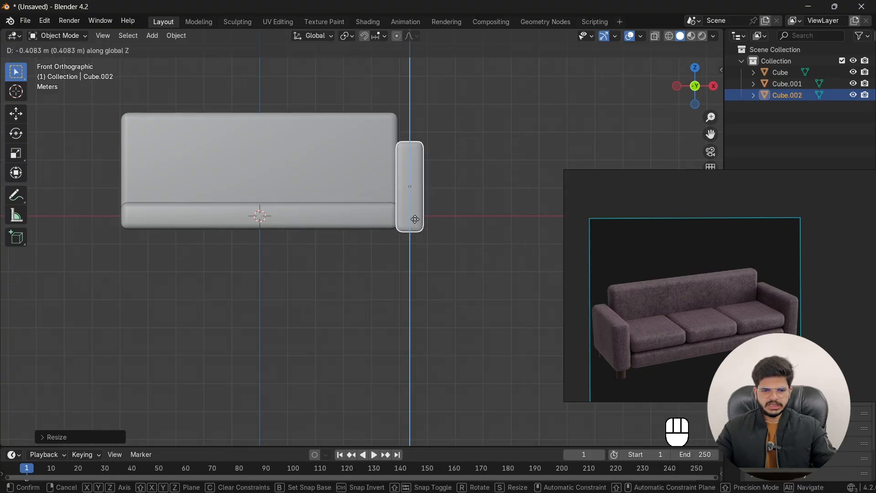
left_click(415, 218)
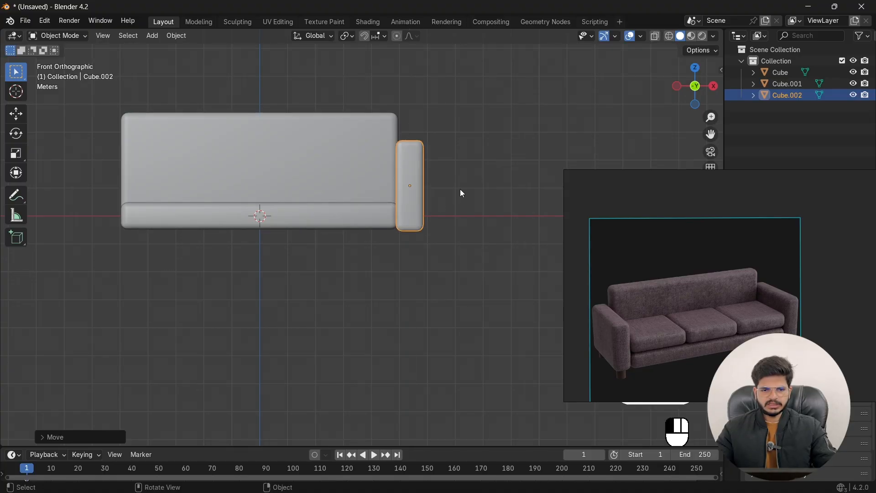
left_click(458, 189)
mouse_move(458, 189)
middle_mouse_down()
mouse_move(448, 227)
mouse_move(473, 243)
mouse_move(509, 226)
mouse_move(456, 198)
middle_mouse_up()
Step: Scale the armrest to about 0.9 along global Z and lower it slightly to meet the seat base's underside
left_click(453, 206)
key("s")
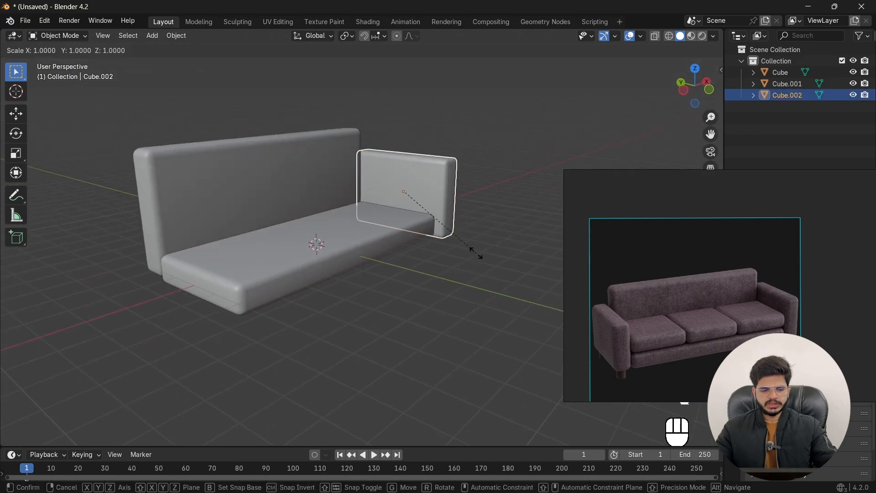
key("z")
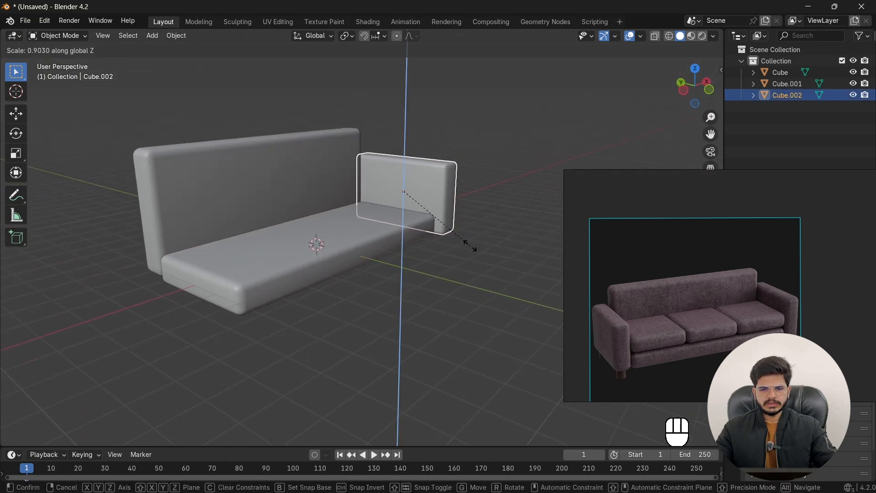
left_click(470, 246)
middle_click_drag(470, 246, 425, 225)
scroll(431, 223, "up", 2)
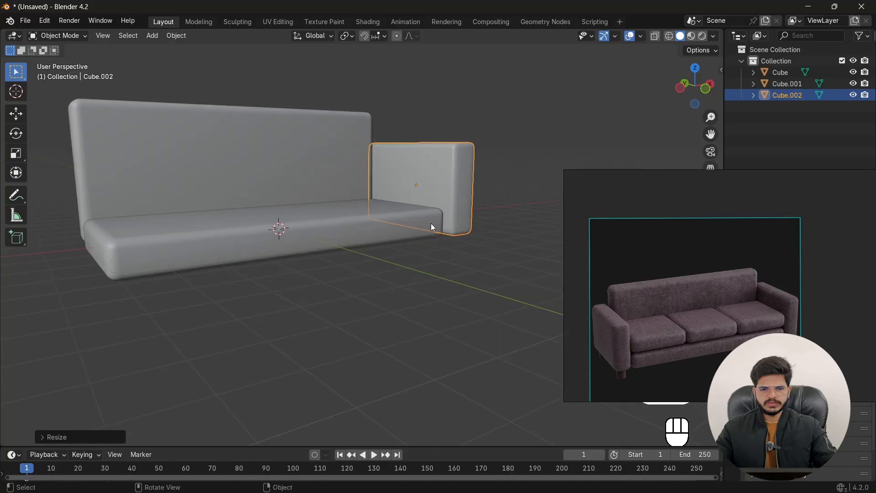
key("g")
key("z")
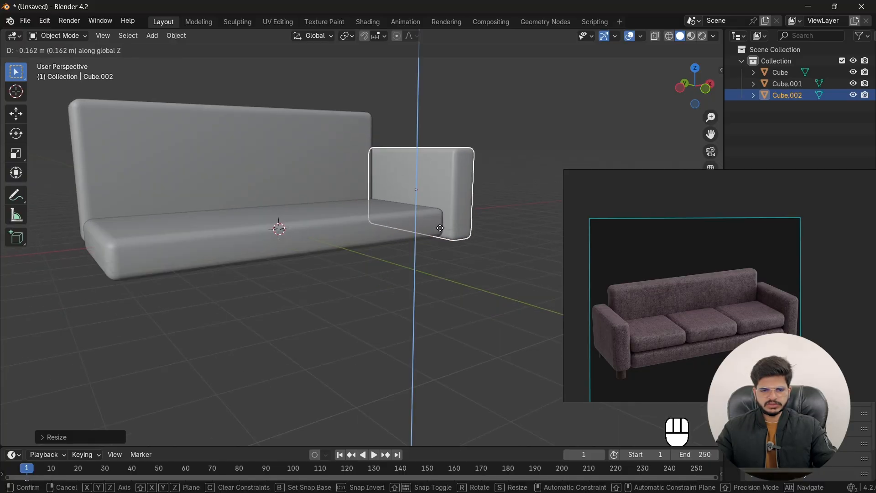
left_click(442, 233)
Step: Shorten the armrest along global Y and move it about 0.3 m along +Y toward the backrest
middle_click_drag(441, 230, 427, 293)
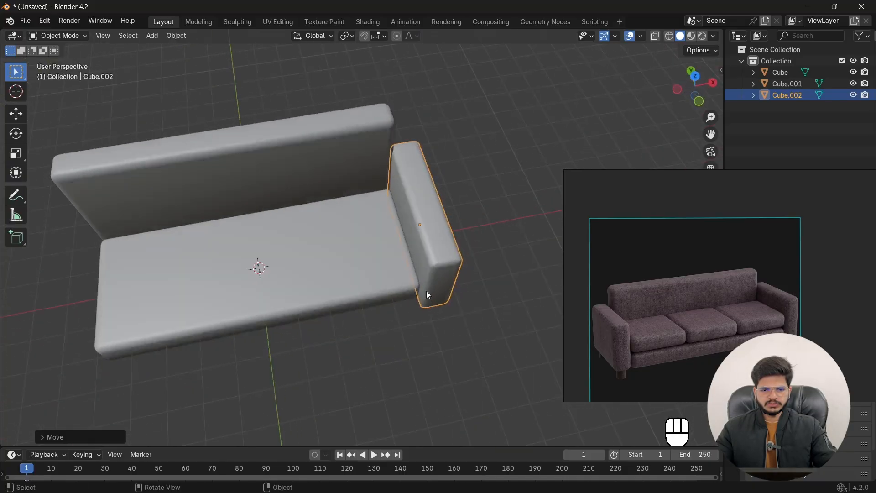
key("s")
key("y")
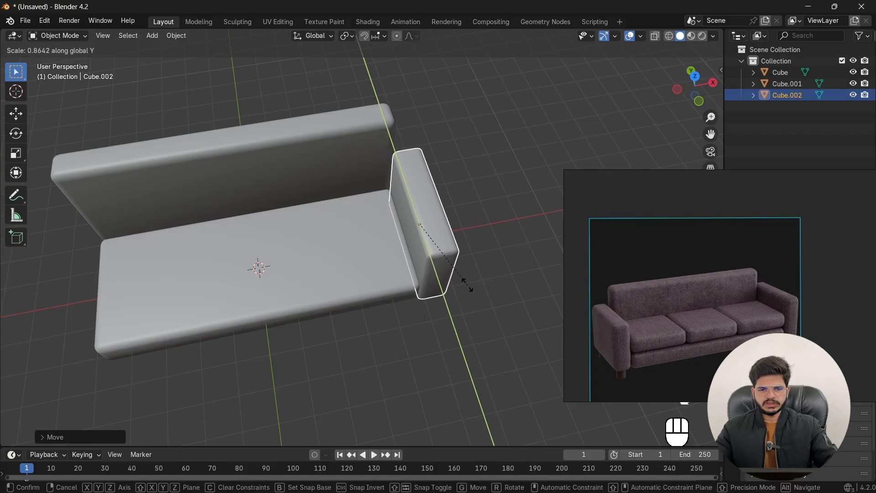
left_click(450, 278)
key("g")
key("y")
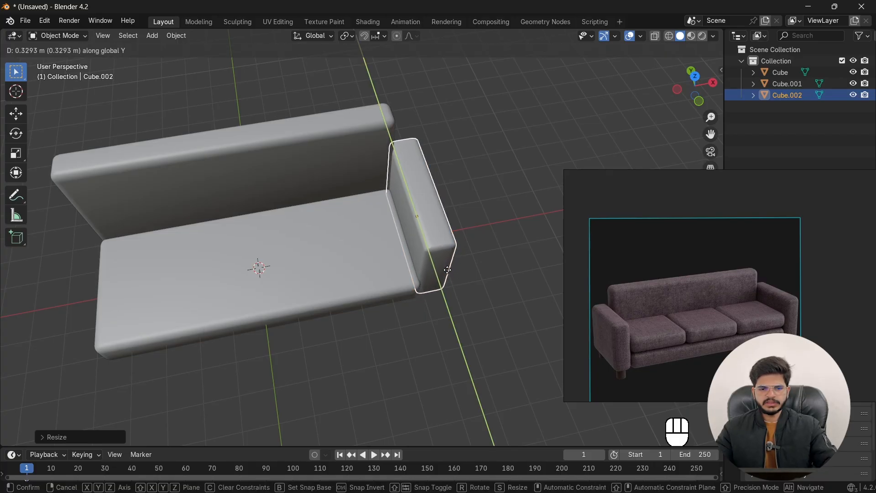
left_click(450, 270)
left_click(494, 215)
middle_click_drag(456, 256, 511, 211)
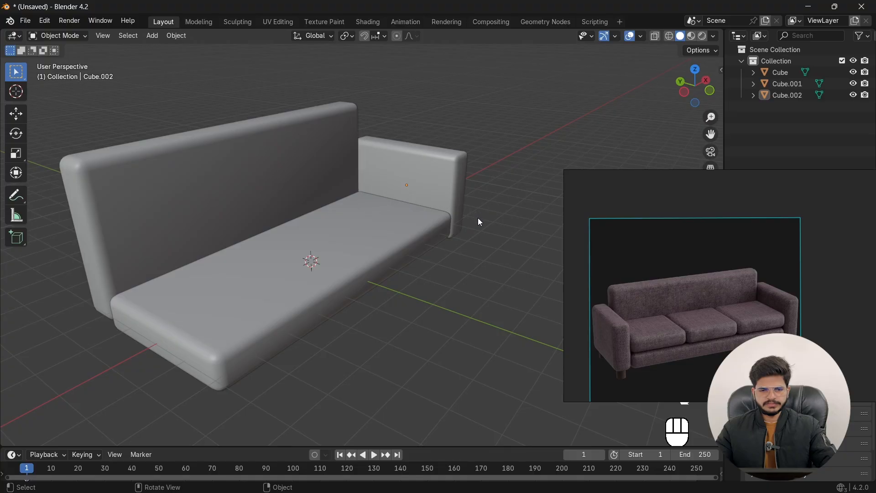
Step: Scale the armrest up slightly along global Y so its front end extends just past the seat base
left_click(452, 208)
key("s")
key("y")
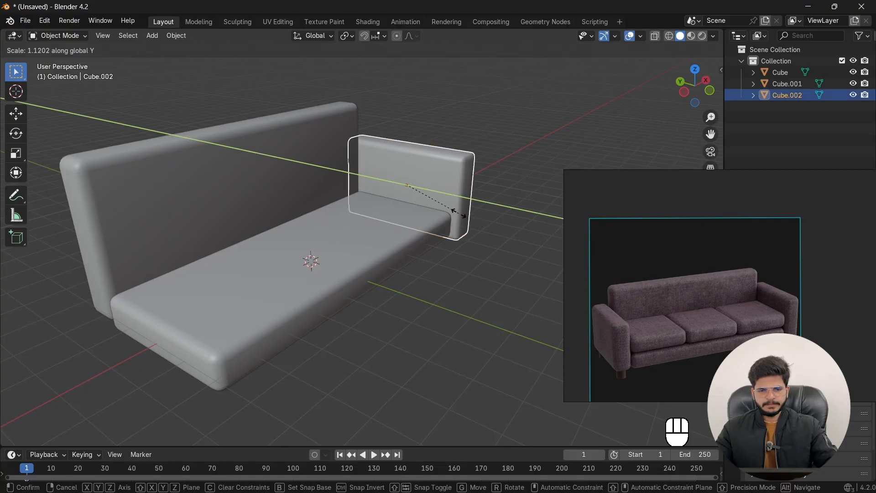
left_click(457, 214)
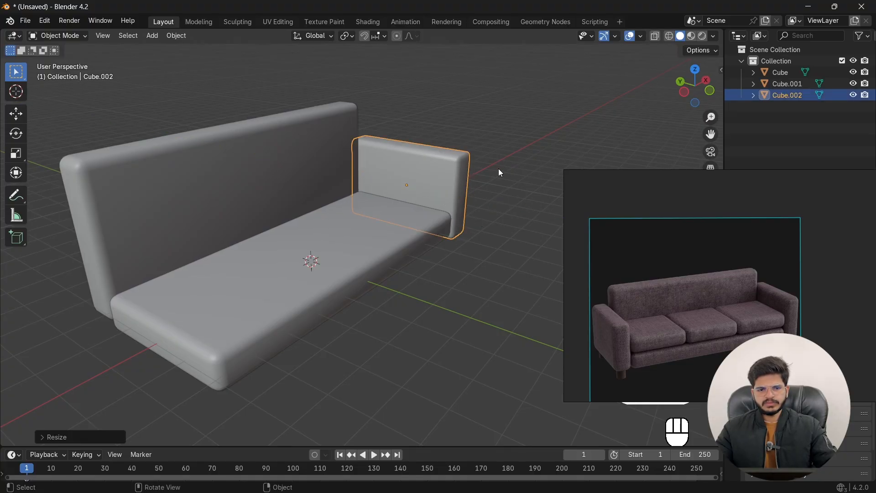
scroll(479, 177, "down", 2)
left_click(456, 187)
scroll(426, 211, "up", 2)
scroll(420, 223, "down", 1)
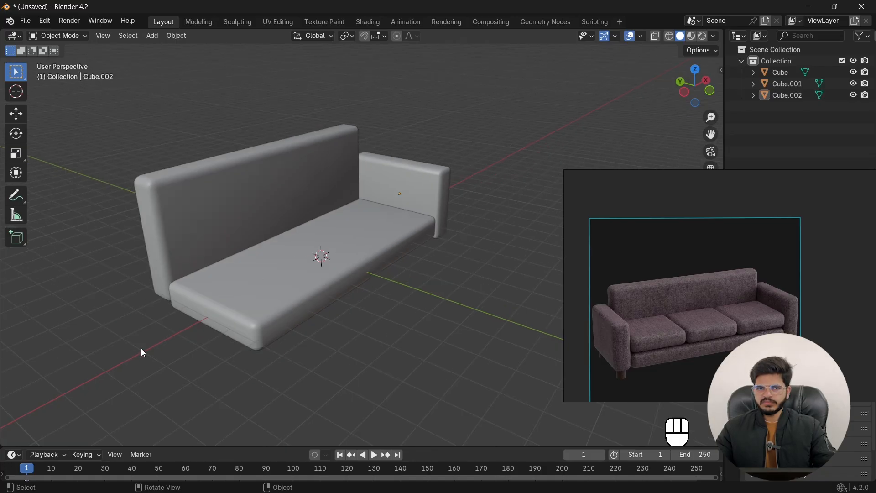
Step: Duplicate the armrest in the Top orthographic view and place the copy against the seat's −X end, about −10.8 m along global X
key("grave")
left_click(254, 292)
left_click(412, 218)
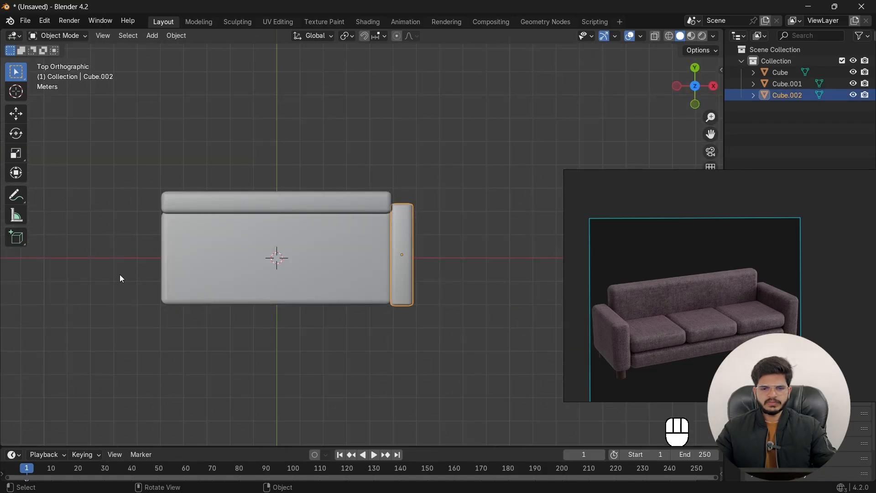
key("shift+d")
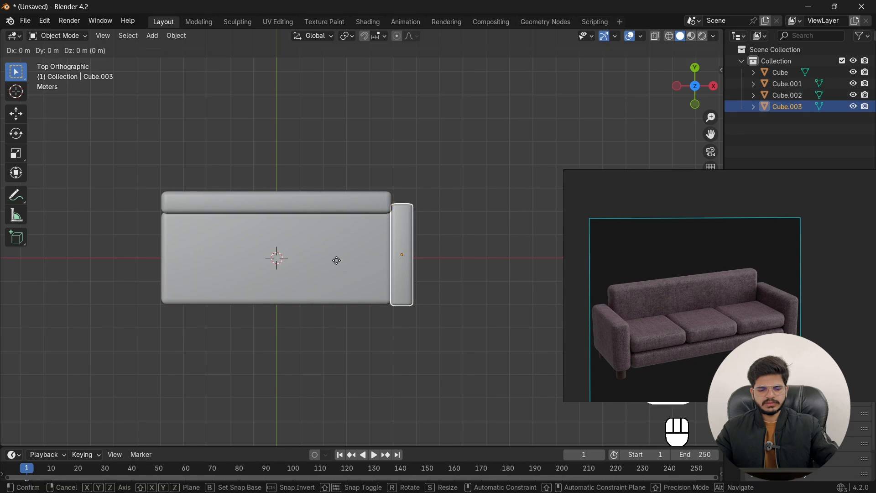
key("y")
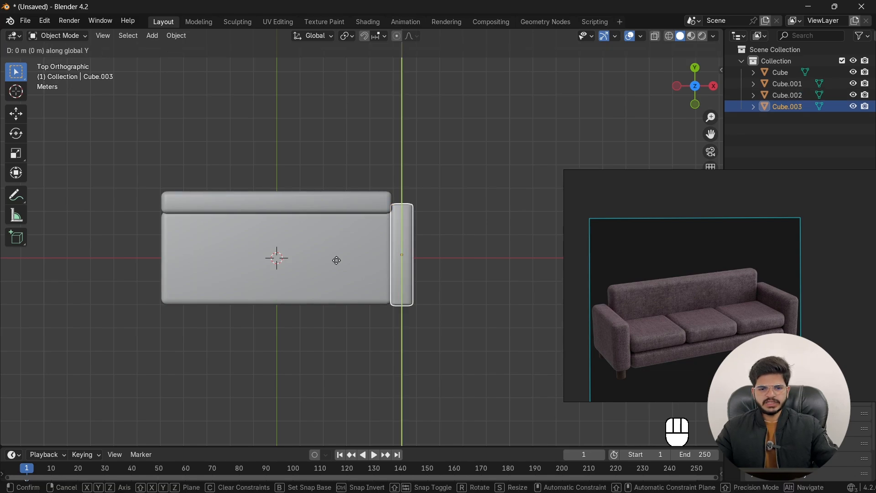
key("x")
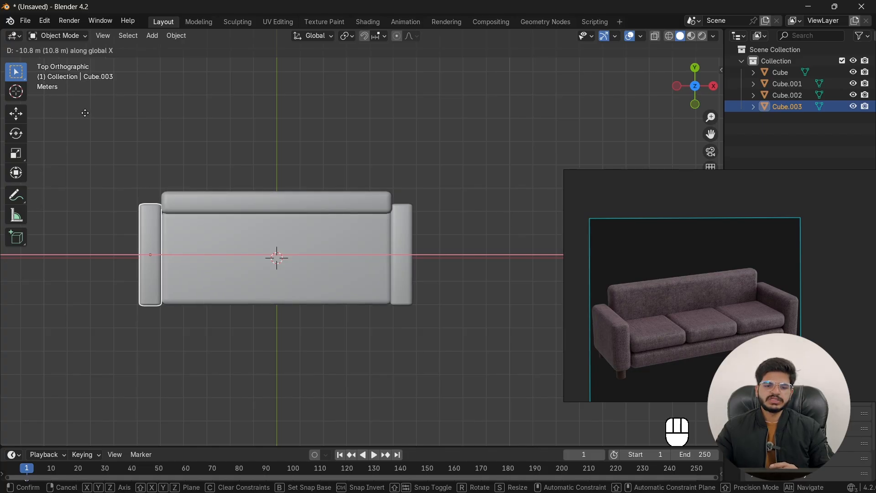
left_click(85, 112)
left_click(193, 371)
Step: Examine the sofa's overall shape with both armrests from several angles against the reference picture
scroll(318, 294, "down", 4)
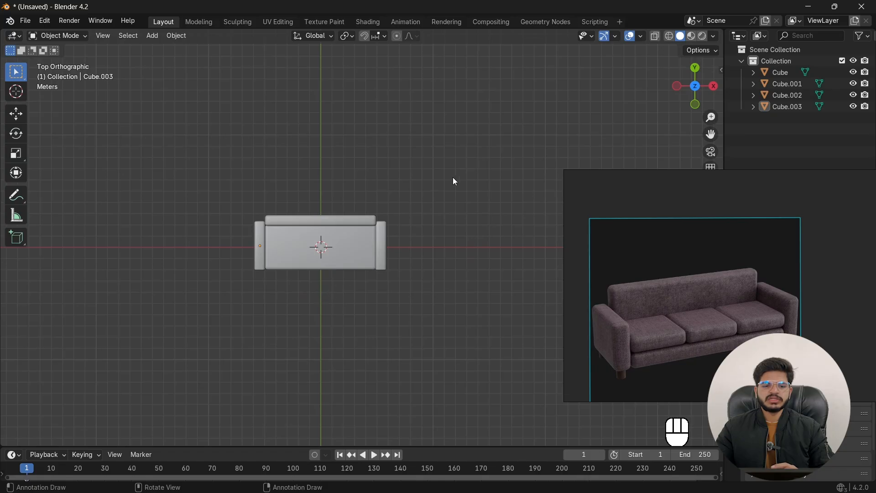
middle_click_drag(455, 181, 346, 191)
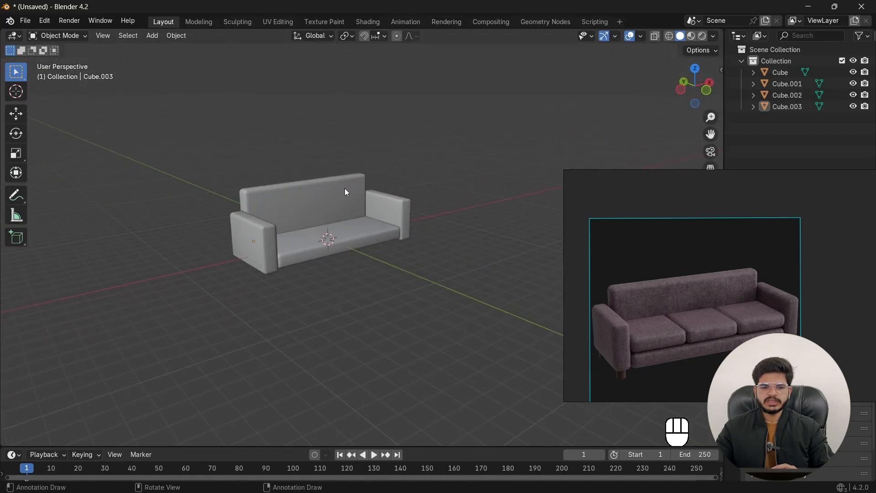
scroll(344, 188, "up", 2)
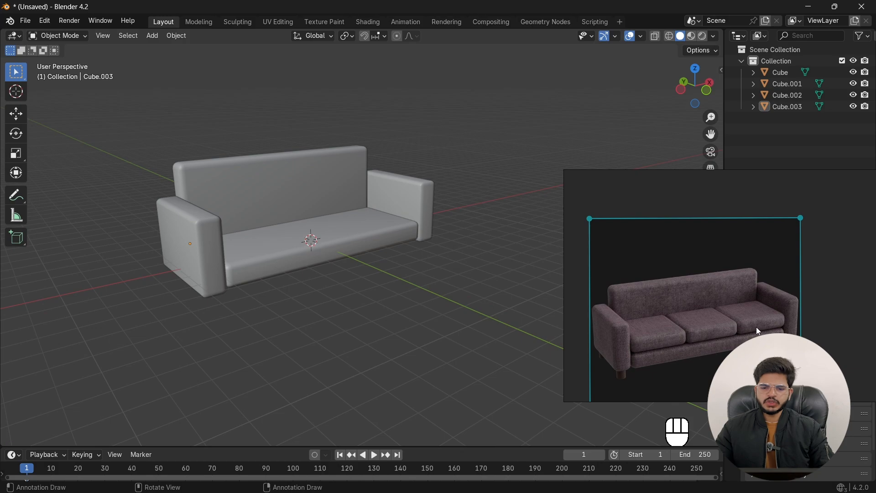
scroll(434, 305, "down", 2)
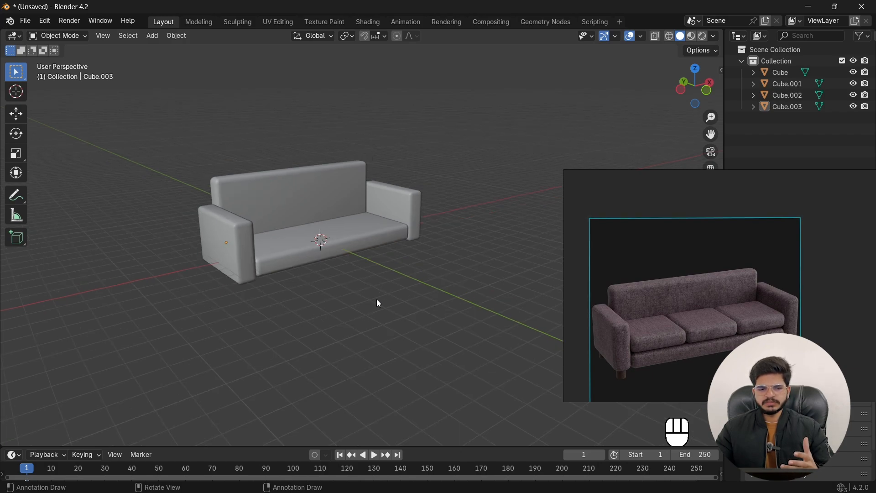
middle_click_drag(378, 303, 333, 275)
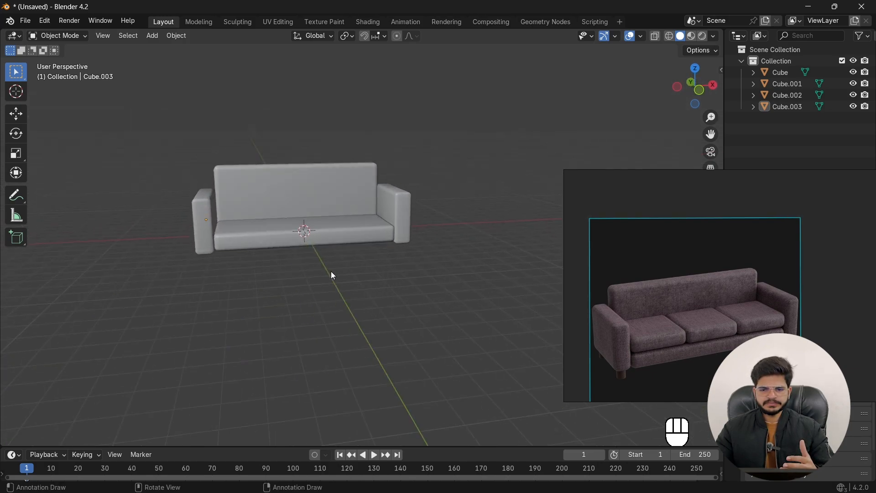
scroll(338, 270, "up", 1)
scroll(292, 242, "down", 1)
scroll(215, 215, "up", 1)
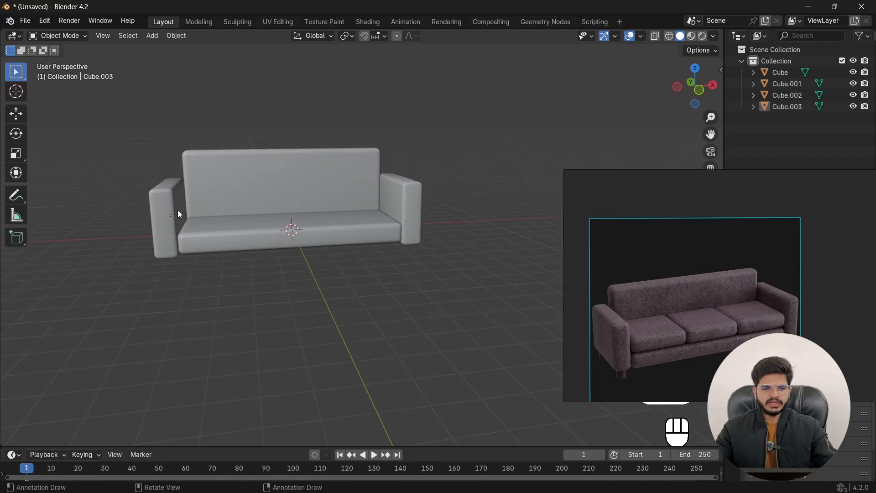
Step: Examine the −X armrest and the seat base from the side and from the front against the reference picture
left_click(170, 209)
middle_click_drag(179, 229, 248, 241)
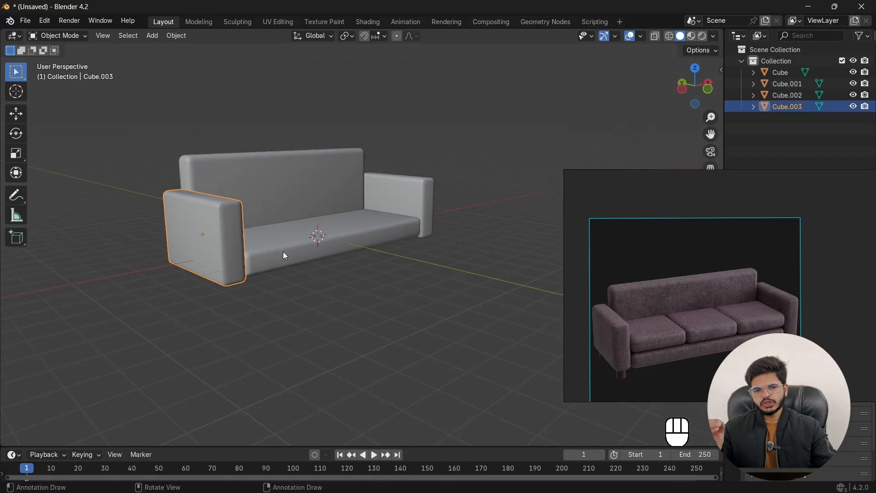
middle_click_drag(182, 237, 270, 247)
left_click(199, 236)
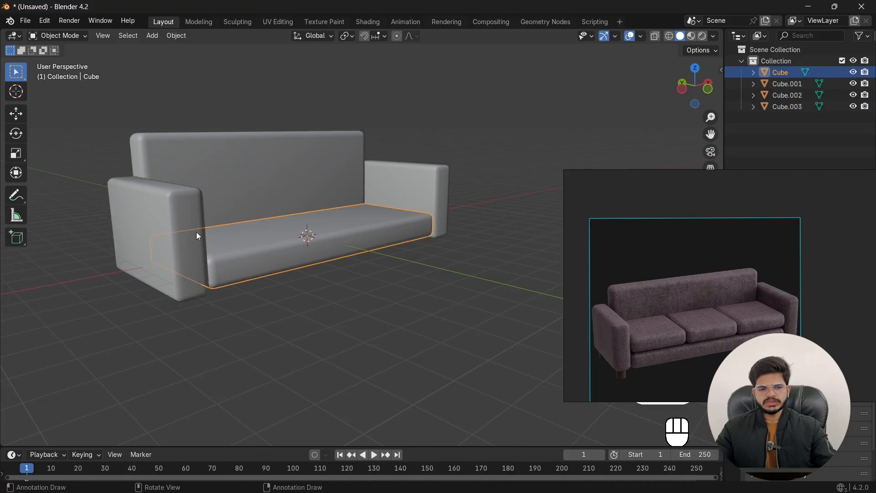
left_click(198, 236)
middle_click_drag(223, 260, 228, 254)
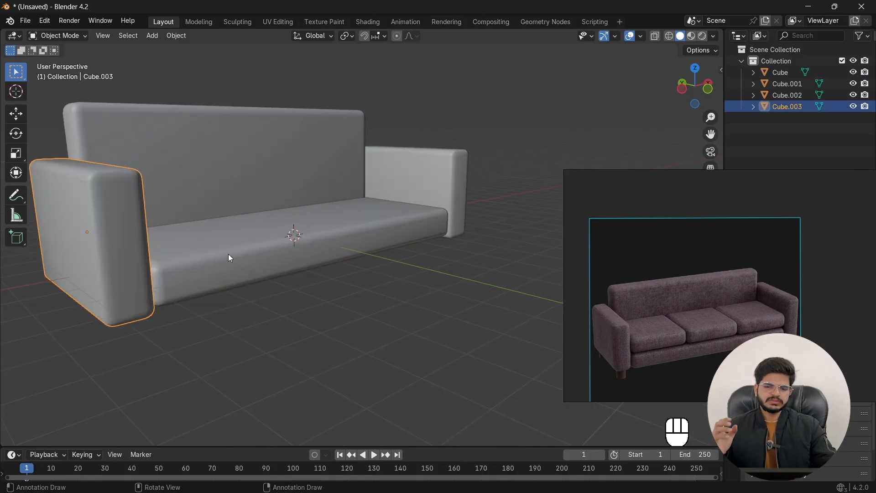
scroll(228, 254, "down", 3)
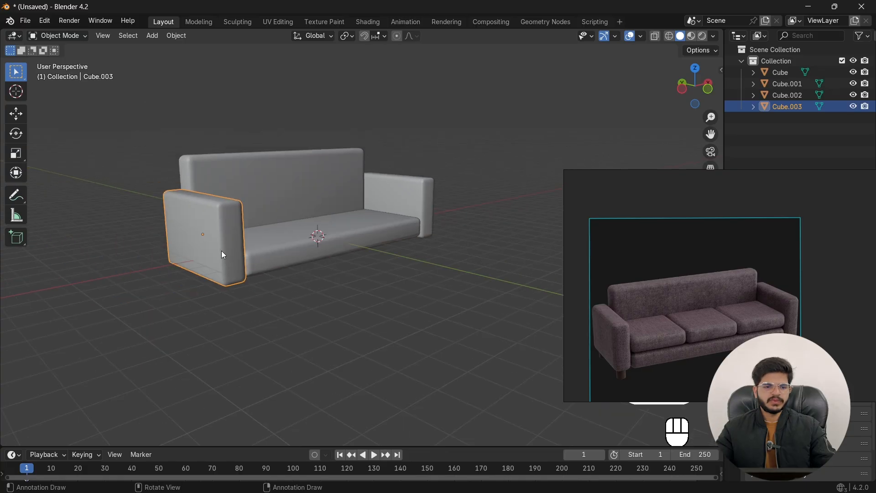
middle_click_drag(221, 251, 204, 281)
key("KP_1")
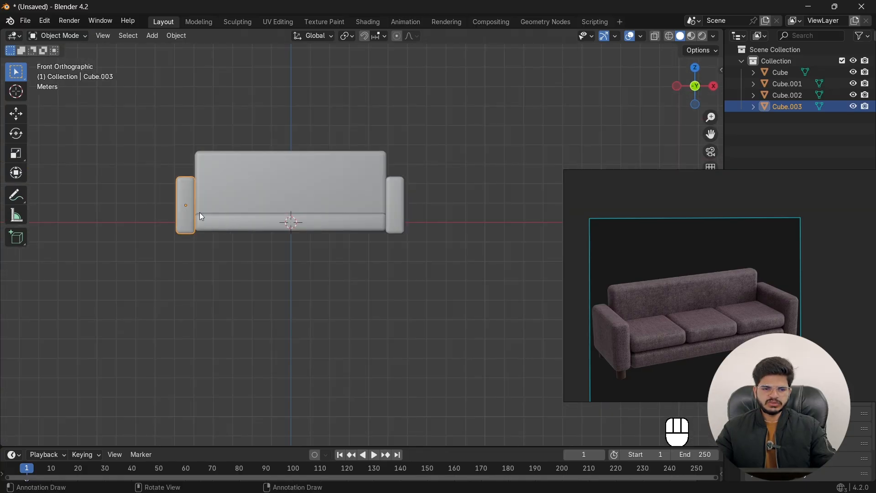
scroll(206, 204, "up", 2)
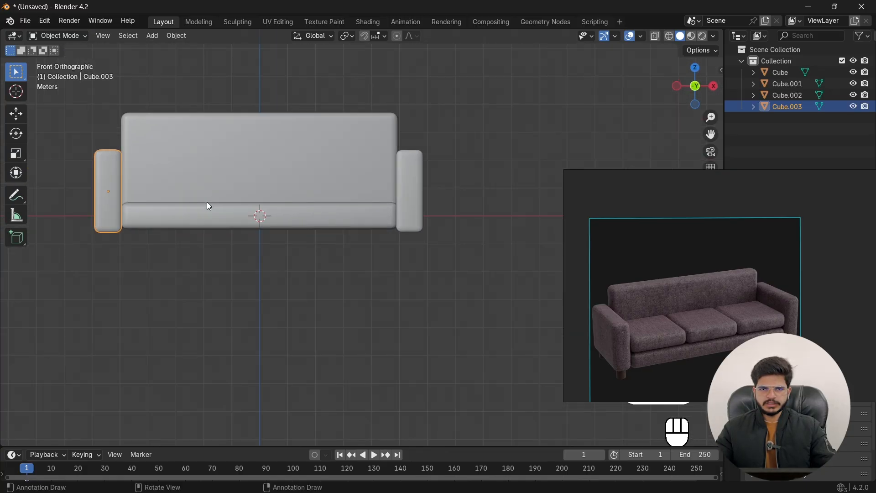
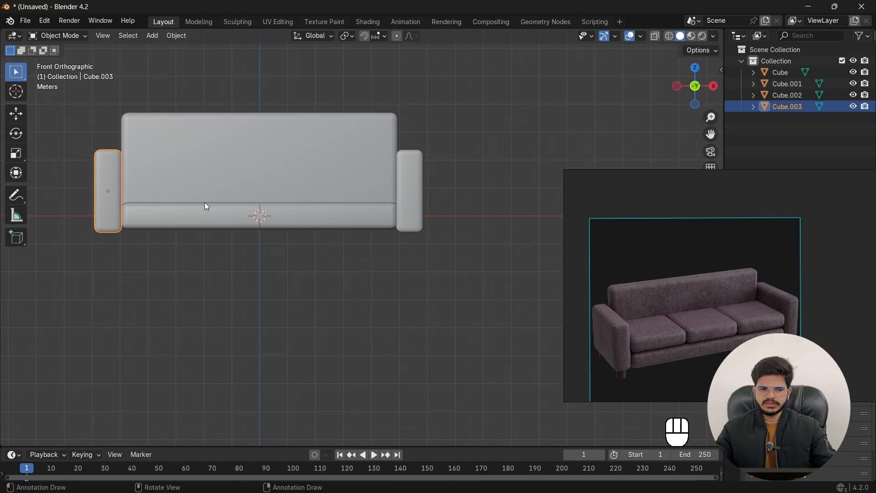
Step: Add a cube in the Front orthographic view and move it near the seat's −X end, to about X −3.5 m, Z 1.16 m
left_click(262, 254)
scroll(292, 242, "down", 2)
middle_click_drag(307, 234, 324, 299)
key("KP_1")
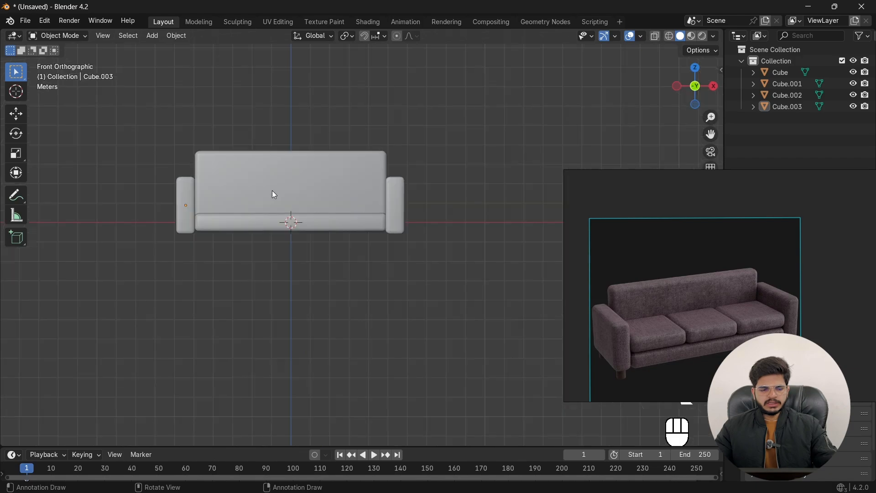
key("shift+a")
mouse_move(261, 222)
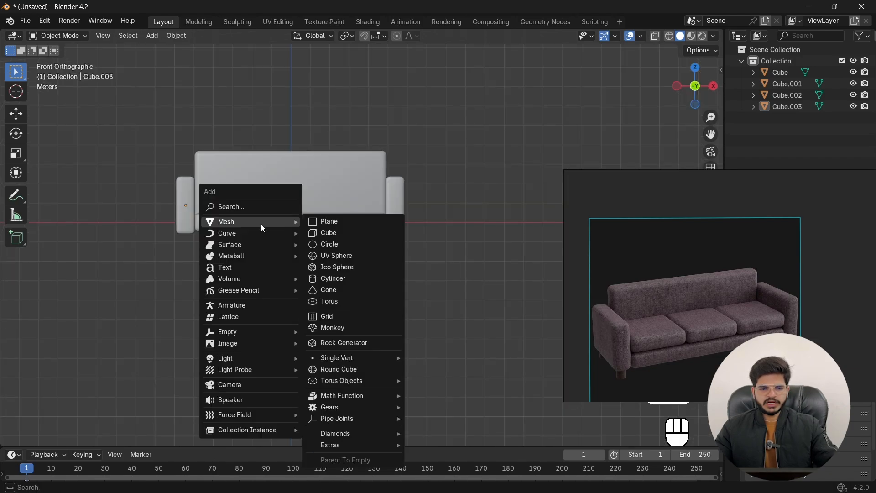
left_click(338, 233)
scroll(301, 253, "up", 3)
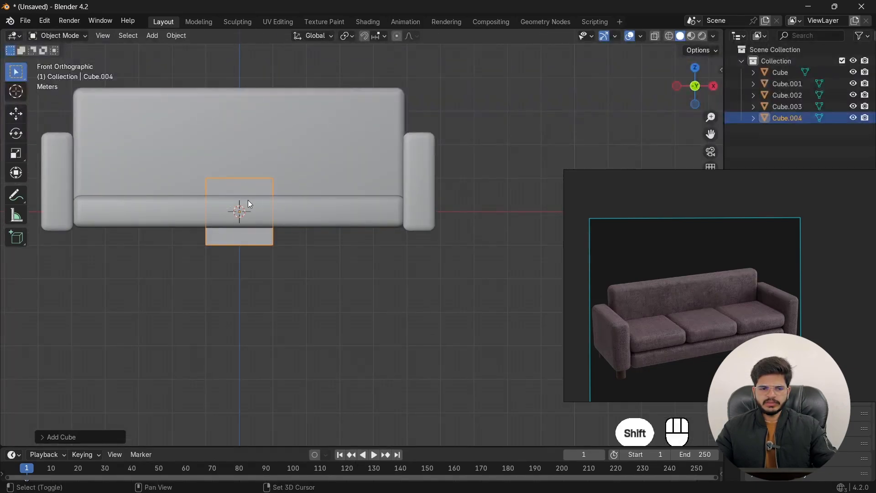
middle_click_drag(247, 200, 426, 256, "shift")
key("g")
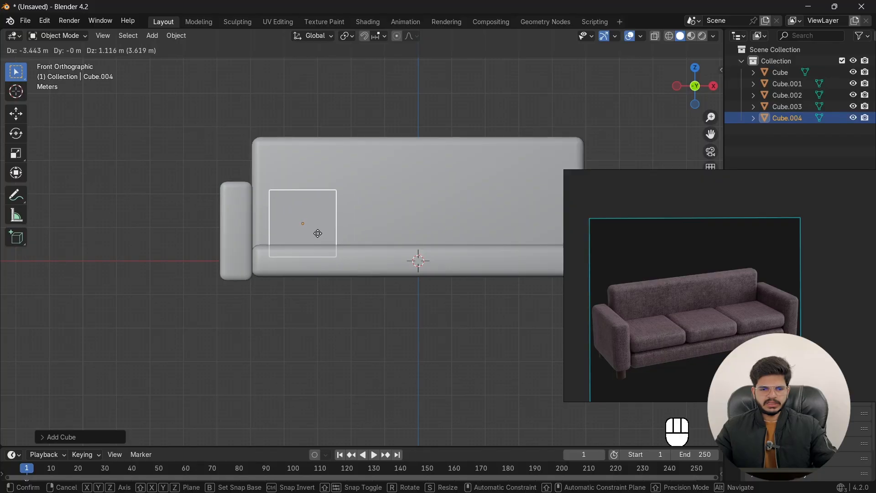
left_click(329, 231)
Step: Move the reference picture window away from the object properties and shrink it so the whole sofa stays visible
right_click_drag(720, 315, 782, 108)
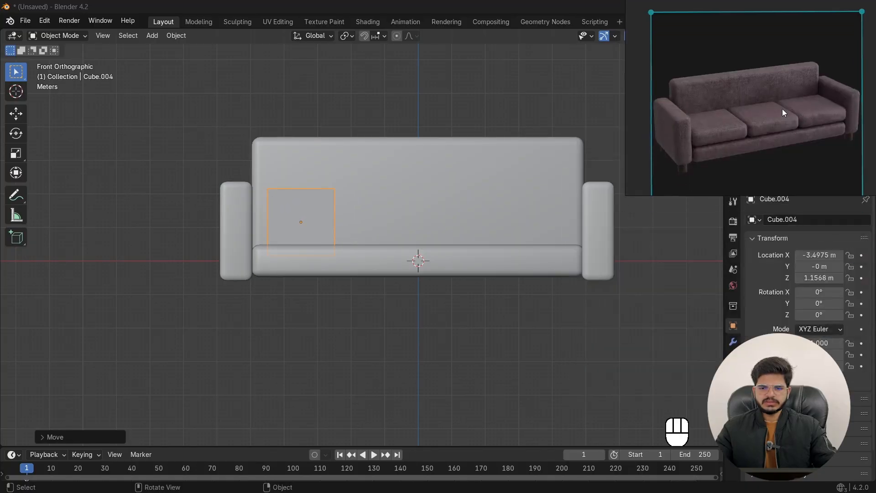
left_click_drag(627, 192, 675, 160)
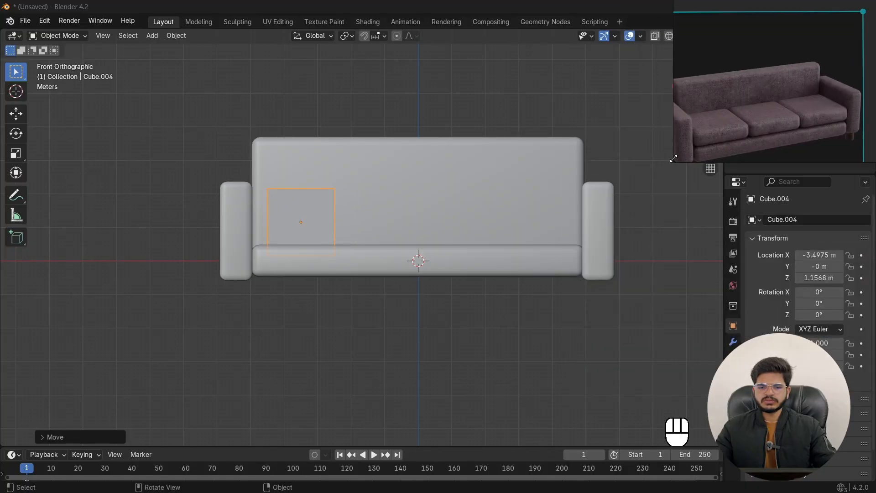
scroll(446, 189, "up", 1)
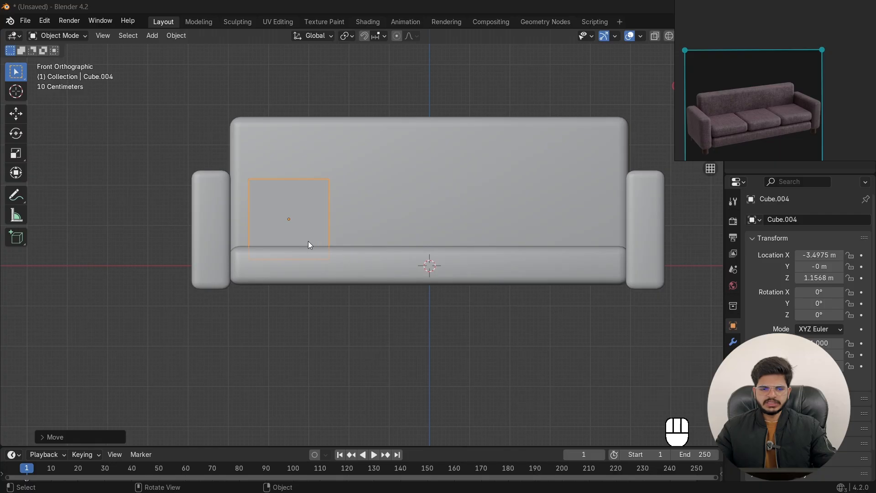
Step: Nudge the cube to about X −3.58 m, Z 1.25 m and scale it up uniformly to about 1.665 in the Top view
left_click(302, 223)
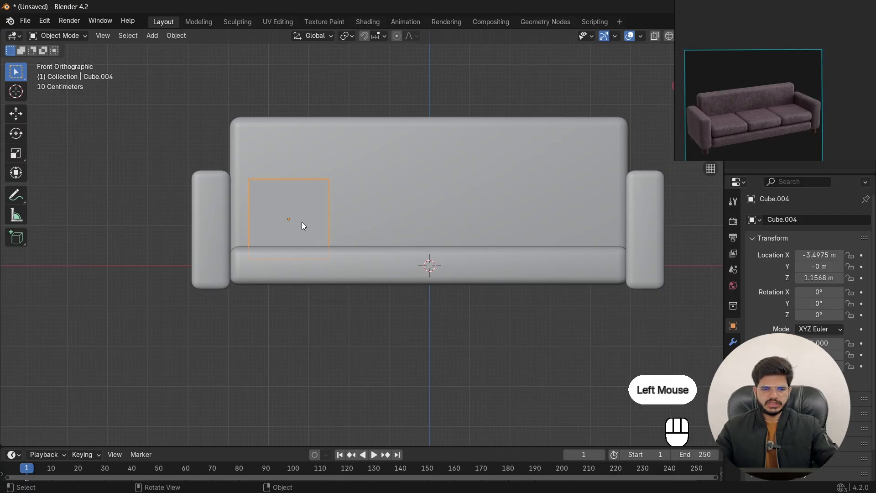
key("g")
left_click(298, 218)
key("KP_7")
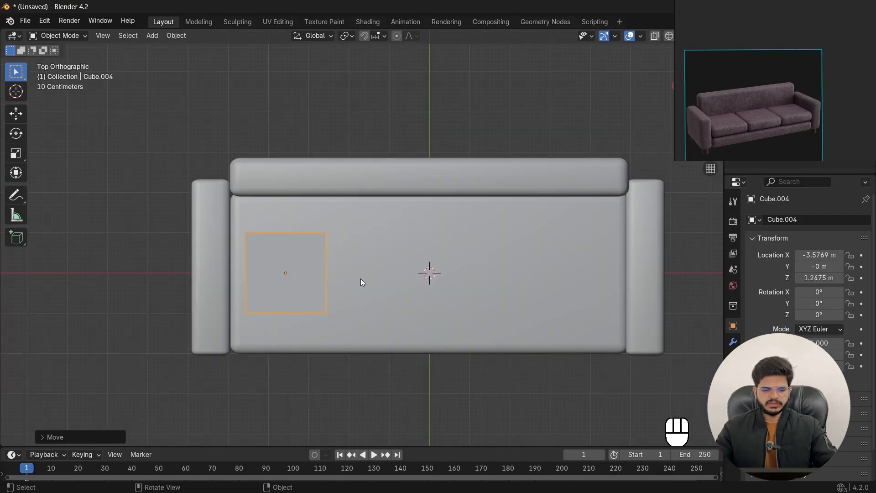
scroll(361, 282, "down", 1)
key("s")
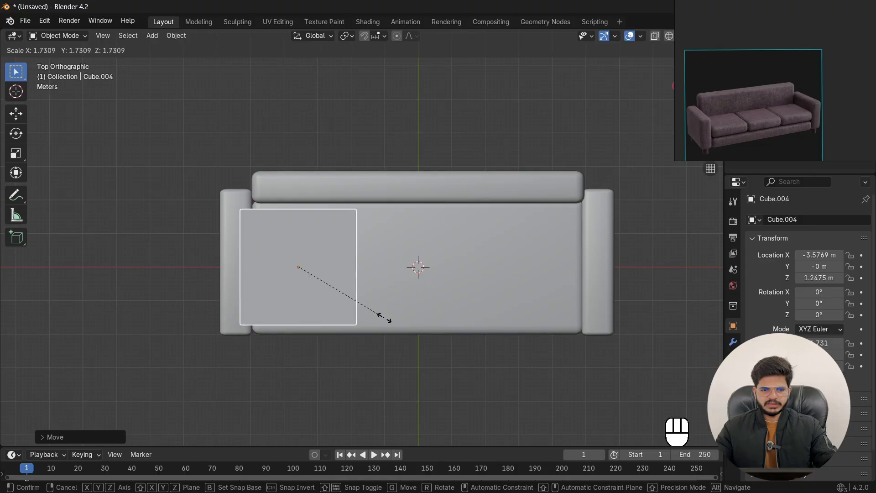
left_click(383, 314)
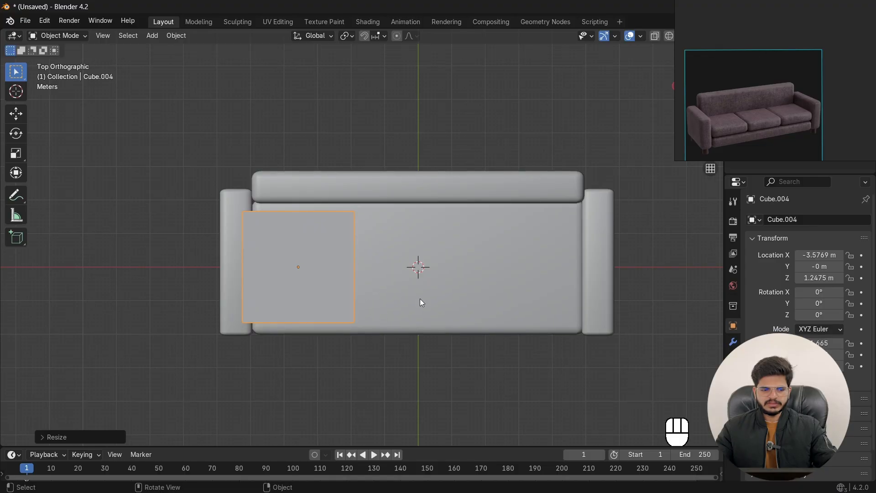
Step: Flatten the cube along global Z to cushion thickness and rest it on the seat base against the −X armrest, about X −3.29 m, Z 0.91 m
key("KP_1")
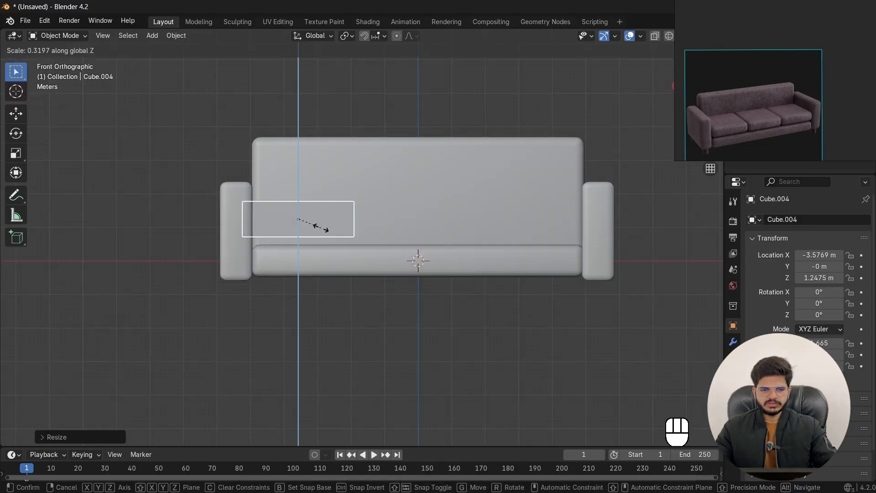
left_click(304, 223)
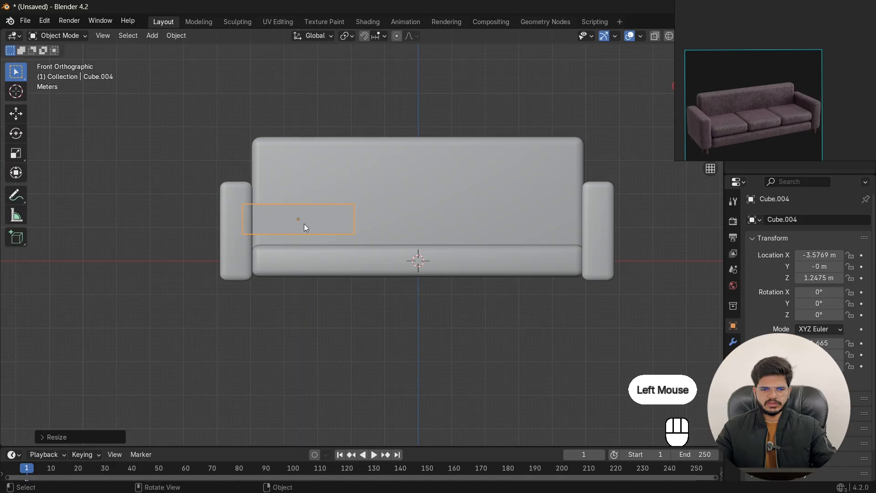
scroll(303, 223, "up", 2)
key("g")
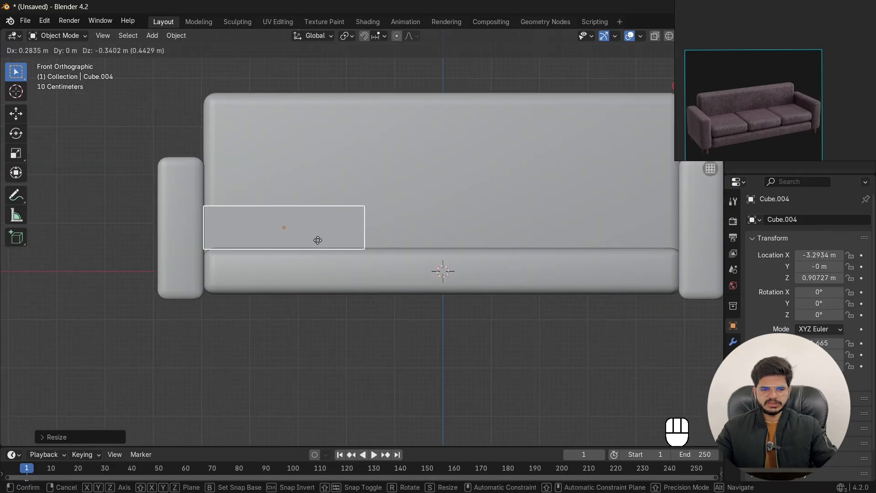
left_click(320, 241)
Step: Scale the cushion block up along global Y in the Top view so it reaches from the backrest nearly to the seat's front edge
middle_click_drag(356, 276, 336, 251)
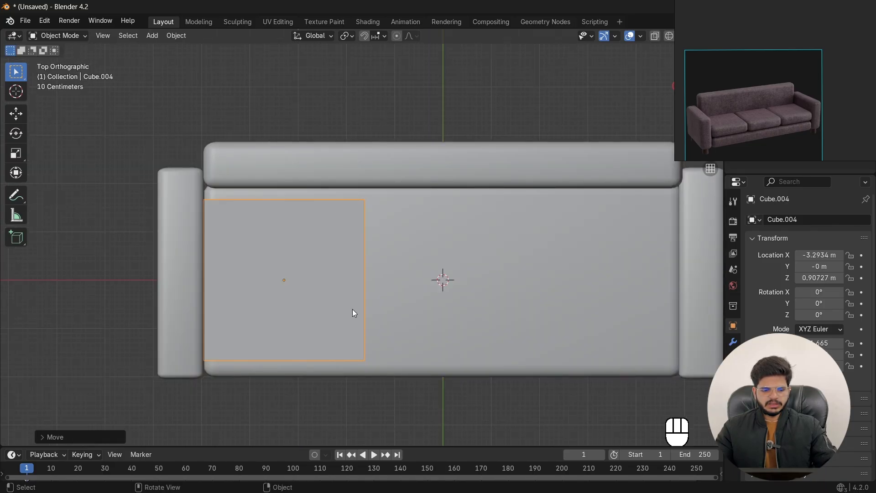
scroll(354, 313, "down", 2)
key("s")
key("y")
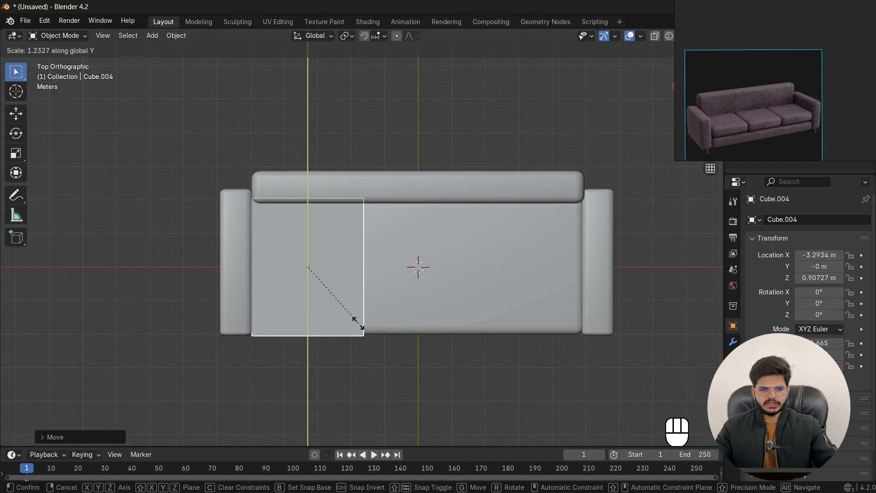
left_click(356, 316)
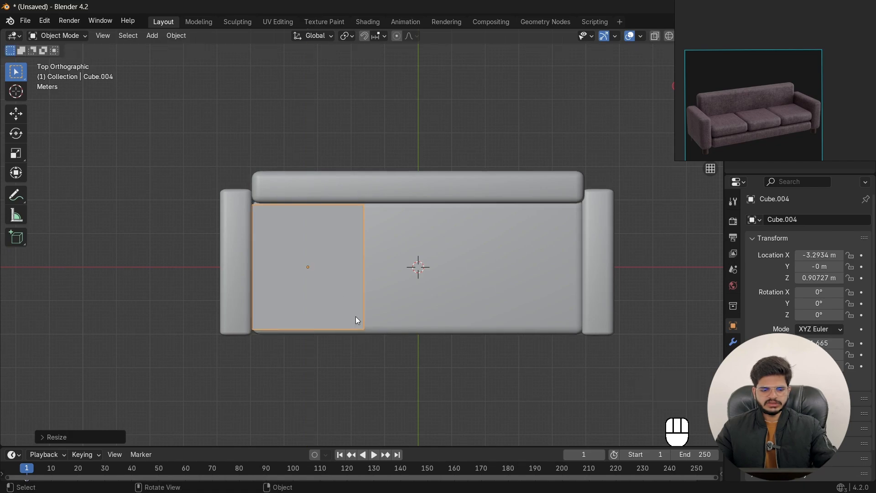
Step: Widen the cushion block along global X to a scale of about 1.774 and move it about 0.15 m along +X, flush with the armrest
key("s")
key("x")
left_click(361, 319)
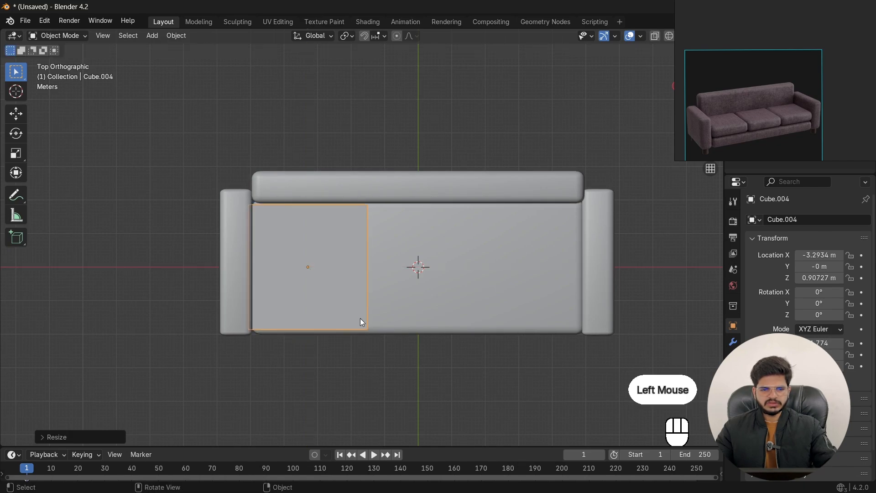
key("g")
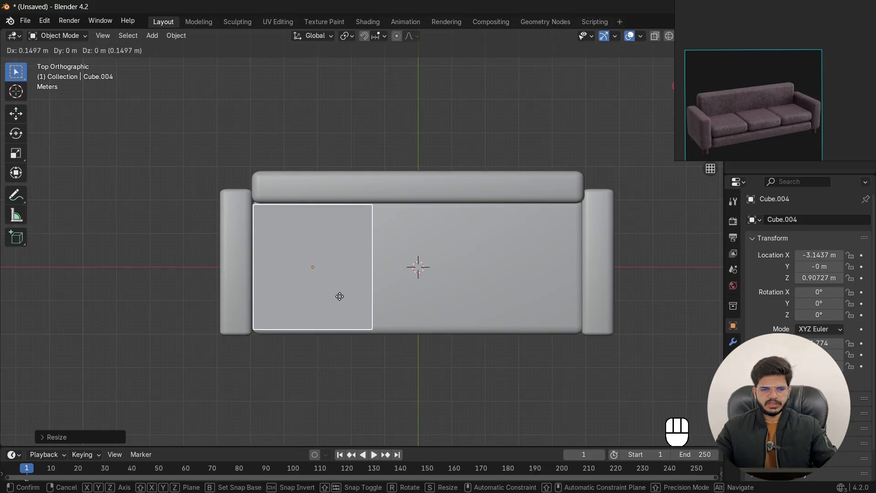
left_click(339, 297)
Step: Apply the scale of the cushion block
middle_click_drag(313, 312, 315, 216)
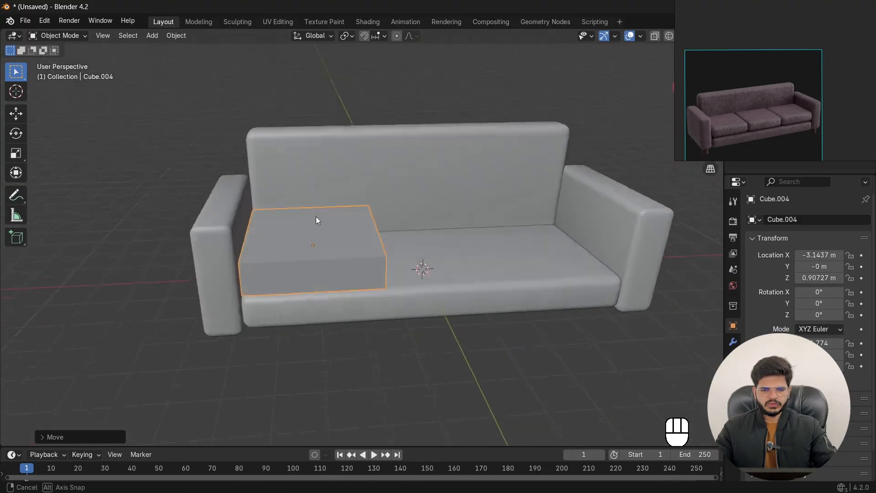
scroll(306, 255, "up", 3)
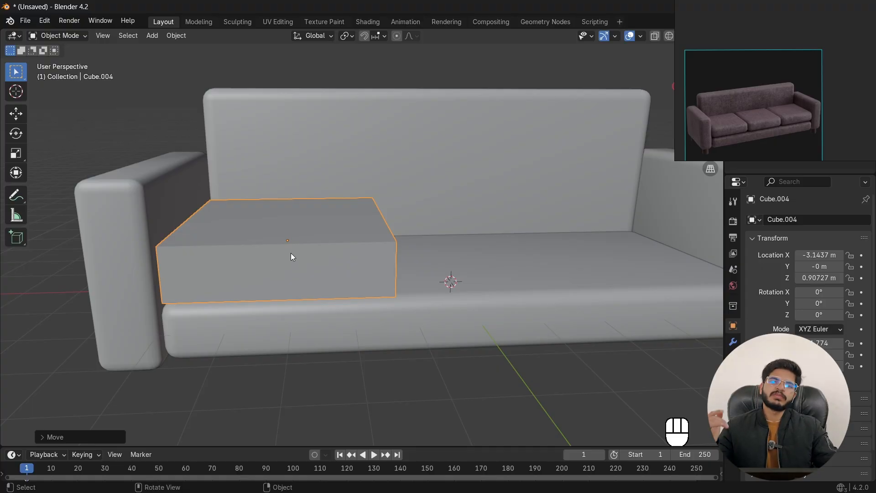
key("ctrl+a")
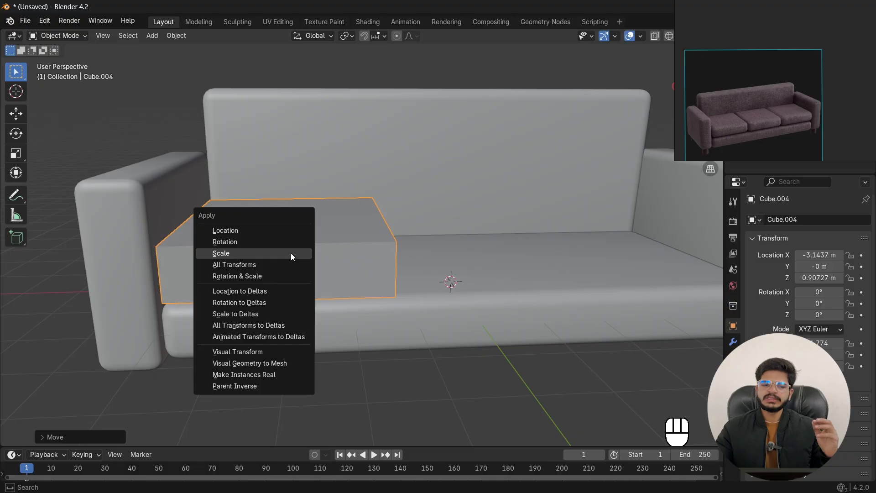
left_click(291, 252)
left_click(368, 259)
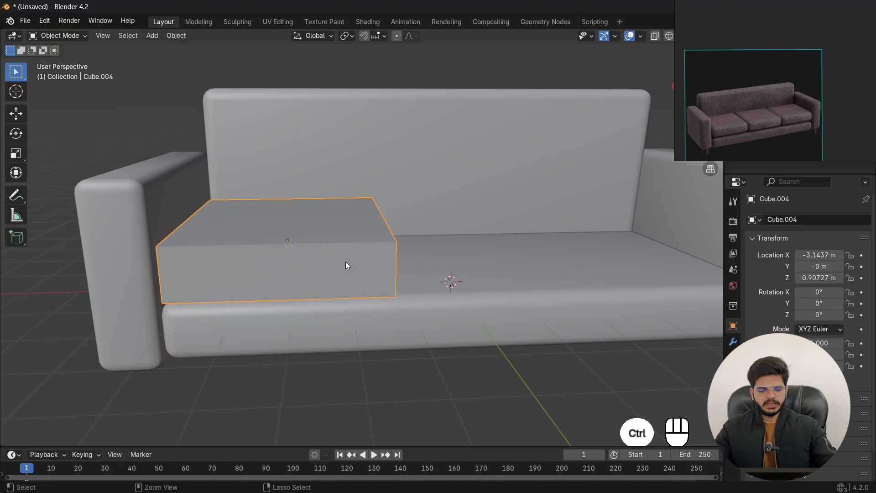
key("ctrl+b")
left_click(348, 264)
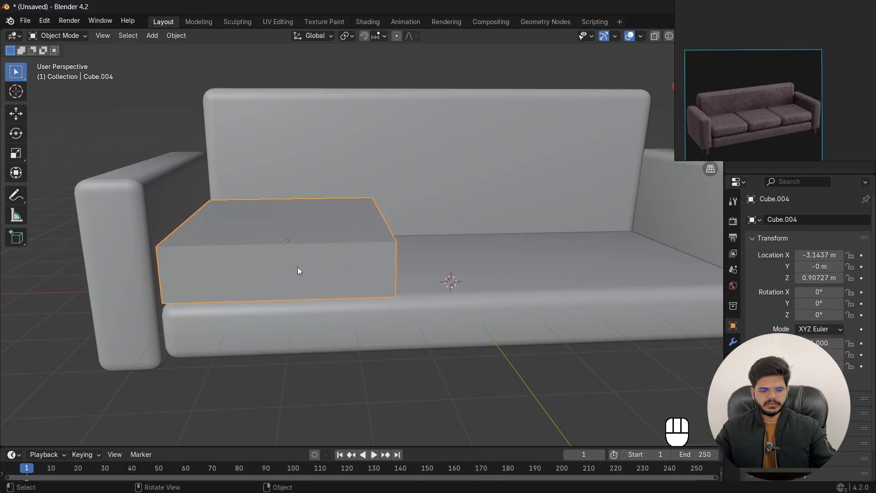
key("ctrl+b")
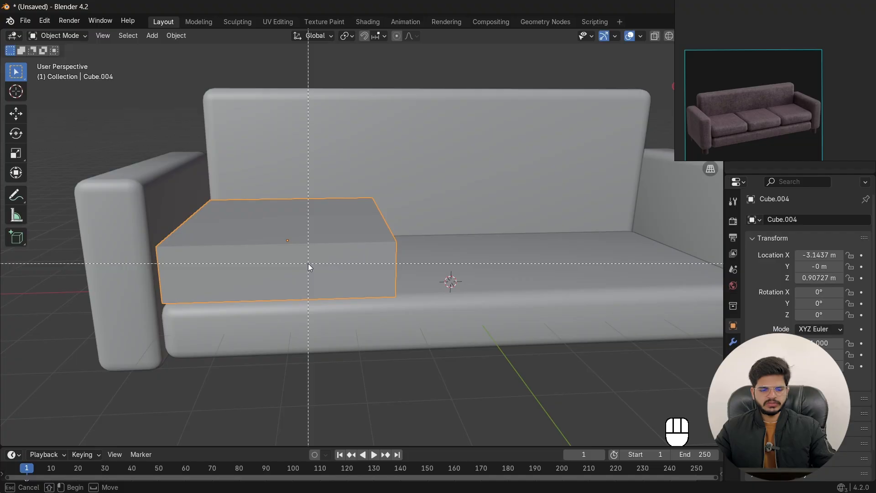
left_click(307, 263)
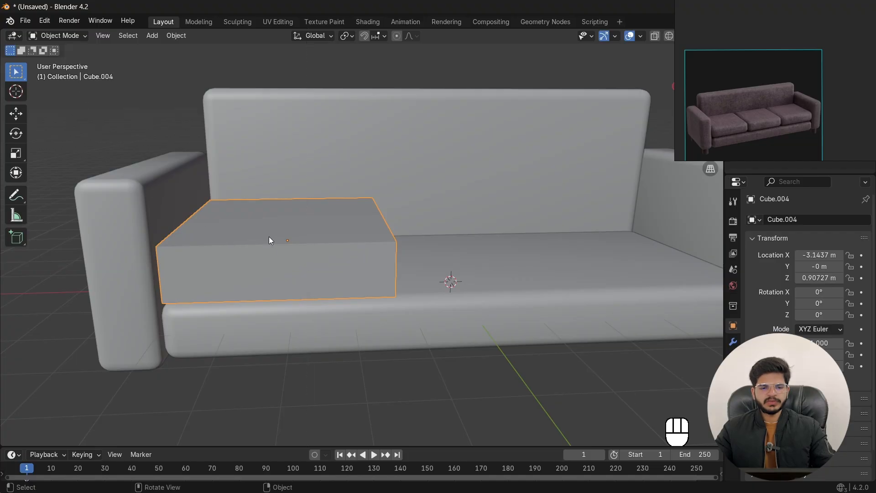
Step: Bevel all edges of the cushion block with 4 segments and an offset of about 0.39 m
left_click(70, 39)
left_click(64, 63)
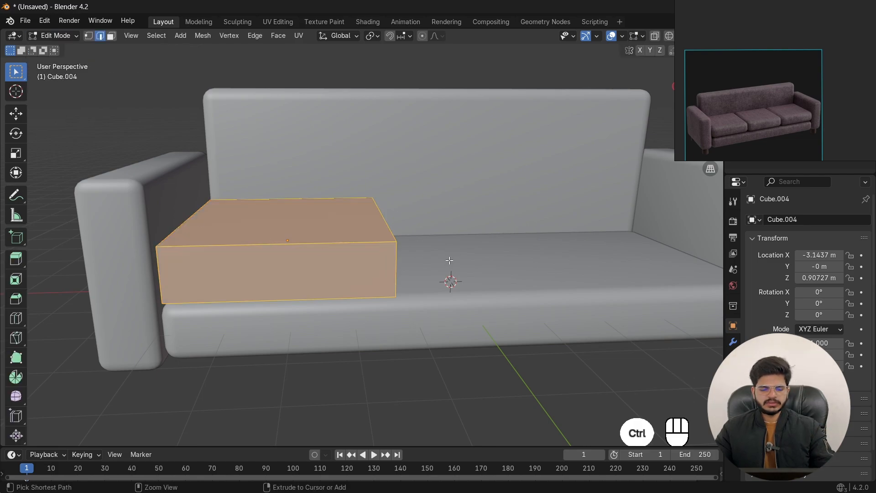
key("ctrl+b")
scroll(456, 269, "up", 3)
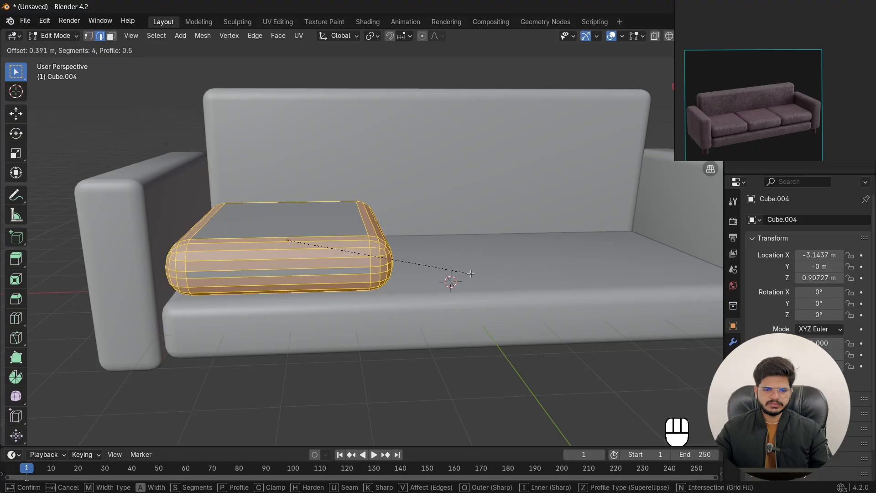
left_click(469, 272)
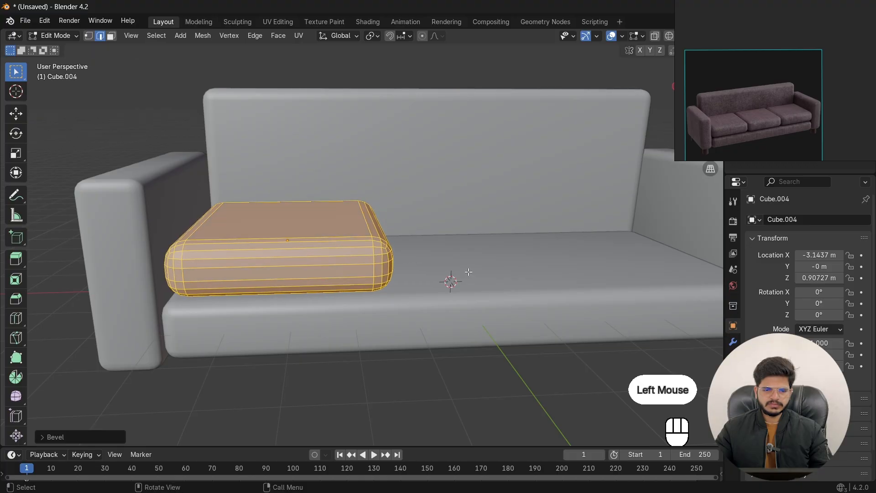
key("Tab")
Step: Shade the beveled seat cushion smooth
scroll(319, 263, "down", 3)
middle_click_drag(289, 258, 346, 270)
scroll(346, 270, "up", 1)
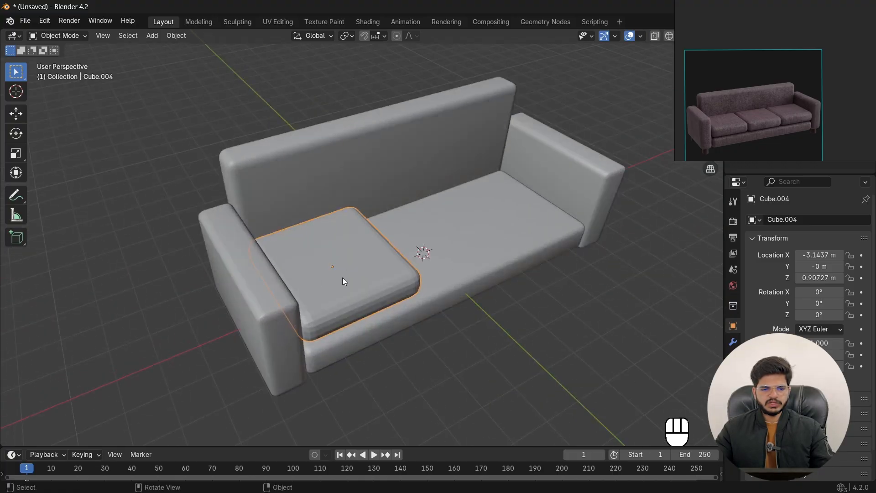
right_click(342, 276)
left_click(300, 272)
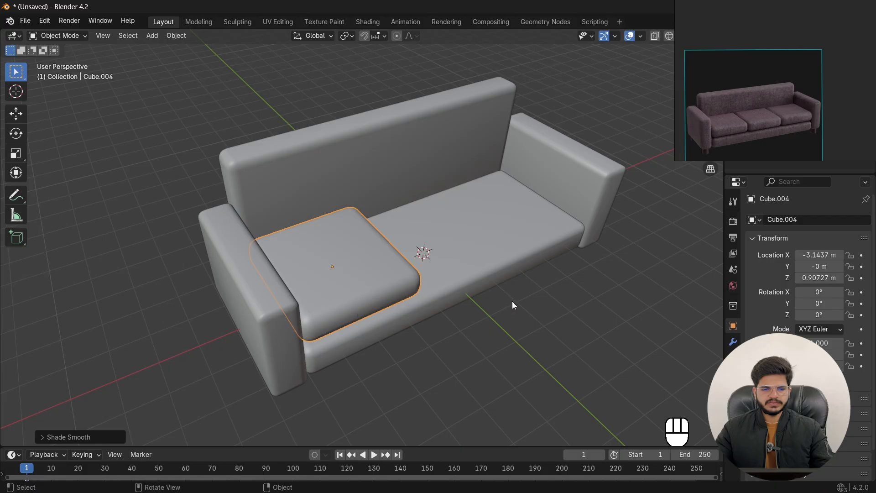
left_click(256, 285)
Step: Scale the cushion in the Top view by about 1.05 along global Y and about 1.018 along global X
left_click(354, 262)
middle_click_drag(354, 261, 334, 306)
key("grave")
left_click(350, 222)
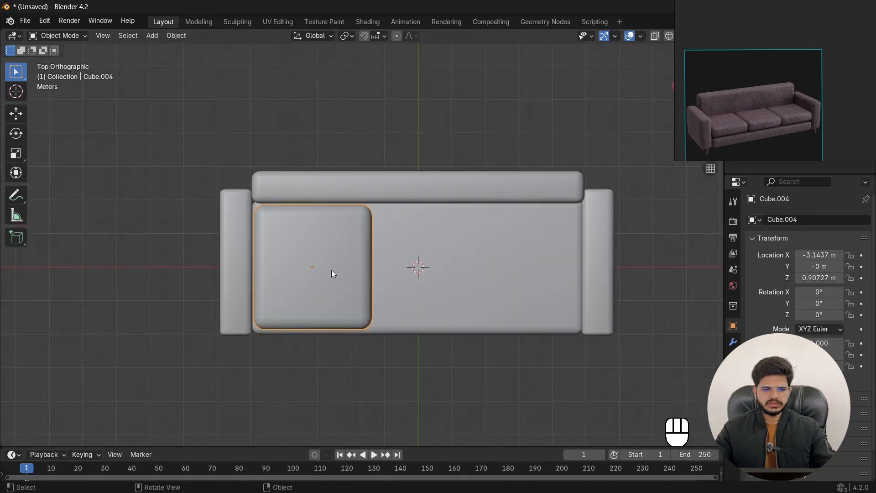
key("s")
key("y")
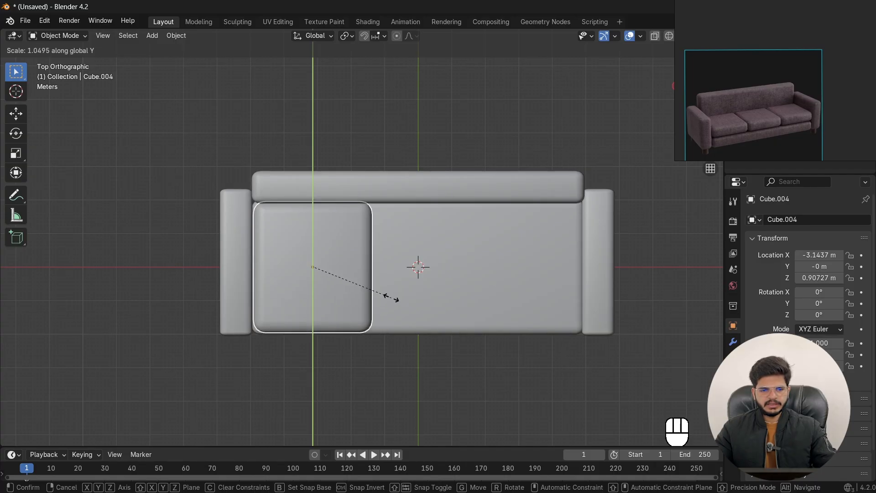
left_click(391, 297)
key("s")
key("x")
left_click(379, 309)
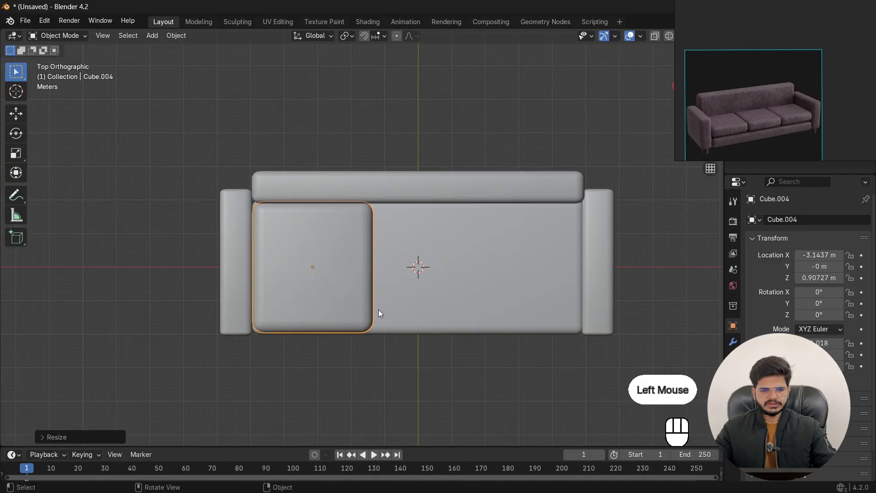
Step: Compare the cushion with the reference, and scale it up slightly more along global Y so it extends past the seat's front edge
scroll(379, 310, "down", 2)
middle_click_drag(378, 311, 449, 252)
left_click(414, 295)
scroll(410, 285, "up", 2)
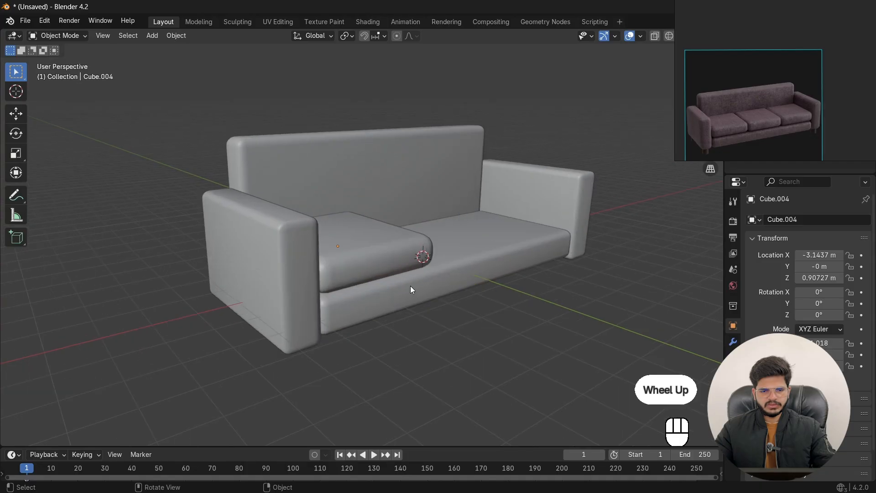
scroll(384, 281, "up", 2)
left_click(383, 281)
middle_click_drag(382, 281, 412, 292)
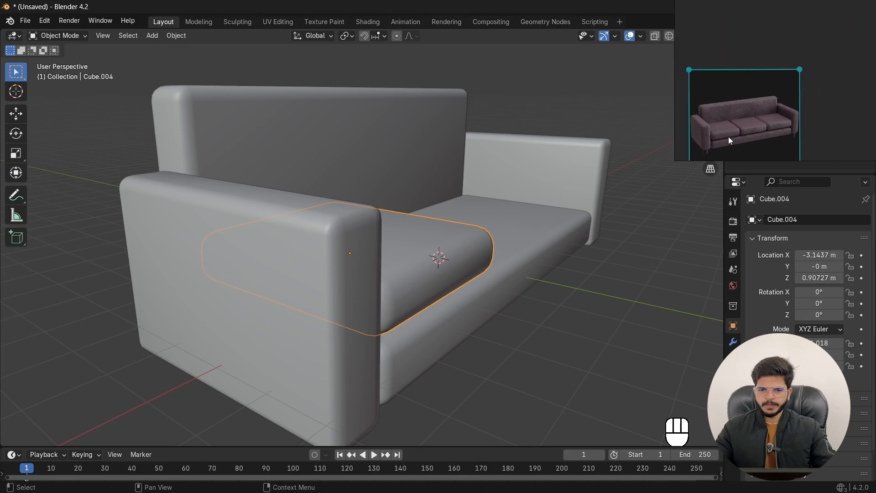
middle_click_drag(712, 151, 354, 347)
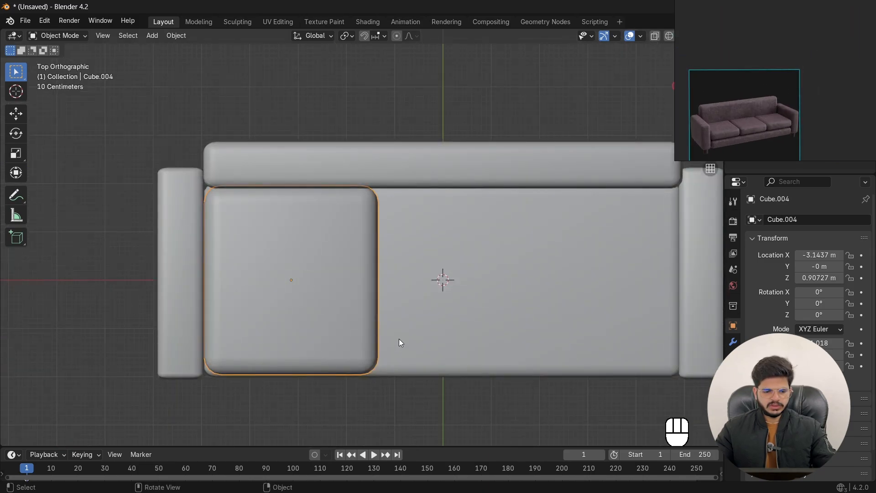
key("s")
key("y")
left_click(367, 345)
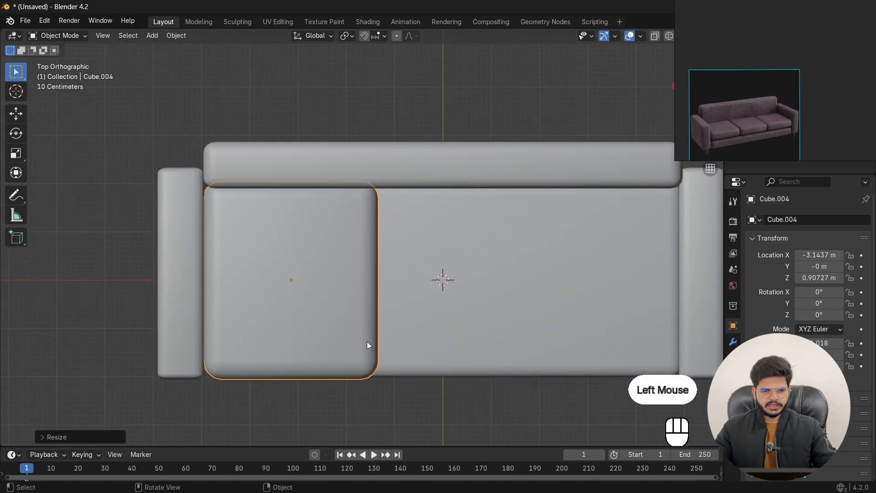
Step: Widen the cushion along global X to a scale of about 1.07 and move it along +X to about X −3.06 m
middle_click_drag(368, 343, 444, 291)
key("s")
key("x")
left_click(461, 328)
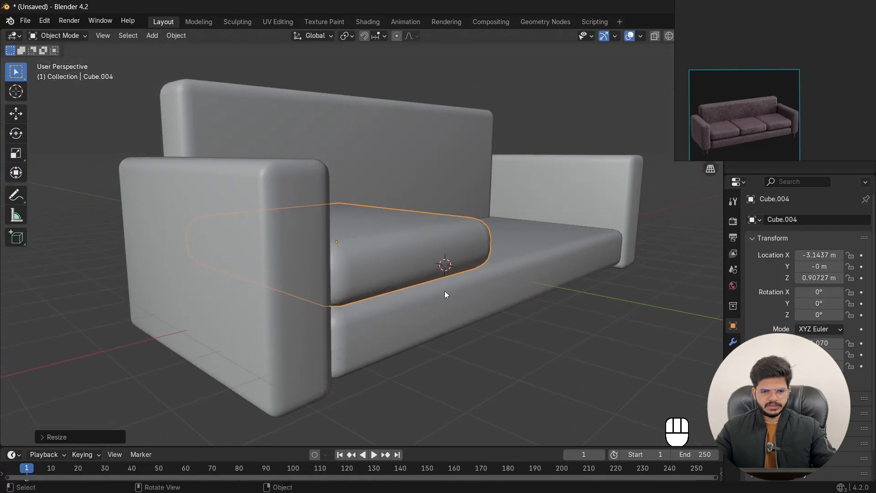
key("KP_7")
key("g")
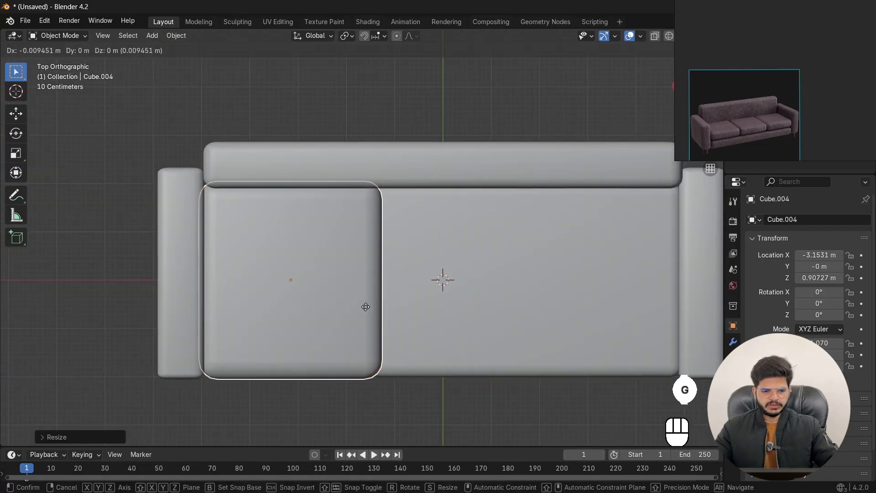
left_click(368, 307)
Step: Duplicate the cushion along global X and place the copy beside it, at about X 0.71 m
scroll(352, 296, "down", 2)
middle_click_drag(352, 297, 336, 295, "shift")
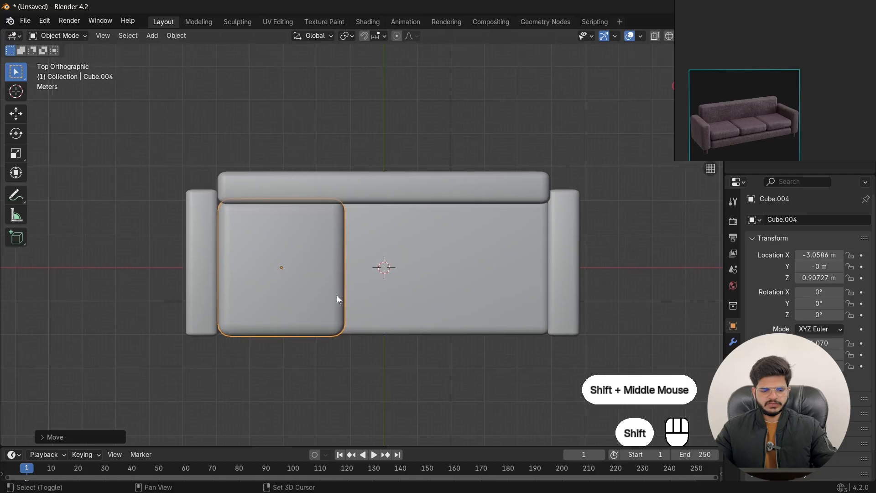
key("shift+d")
key("x")
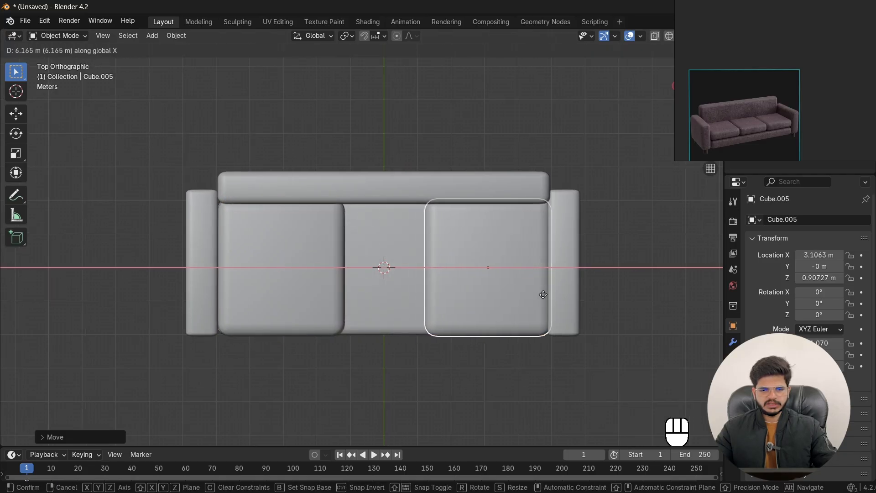
left_click(463, 295)
left_click(414, 283)
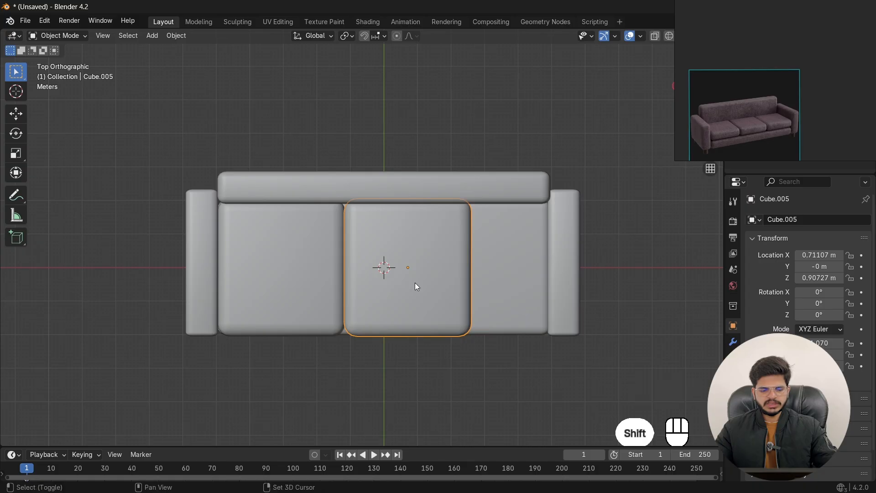
Step: Duplicate the middle cushion along global X and place the third cushion at about X 4.54 m
key("shift+d")
key("x")
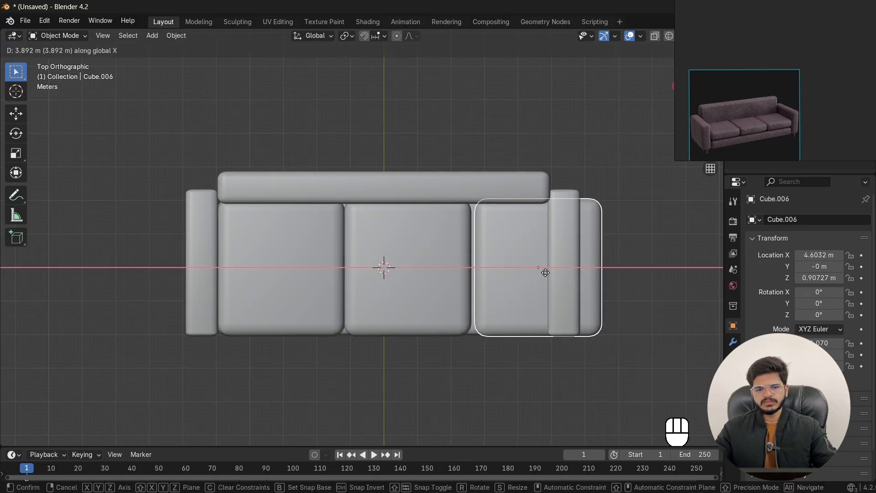
left_click(541, 272)
middle_click_drag(542, 272, 495, 232)
scroll(525, 269, "down", 2)
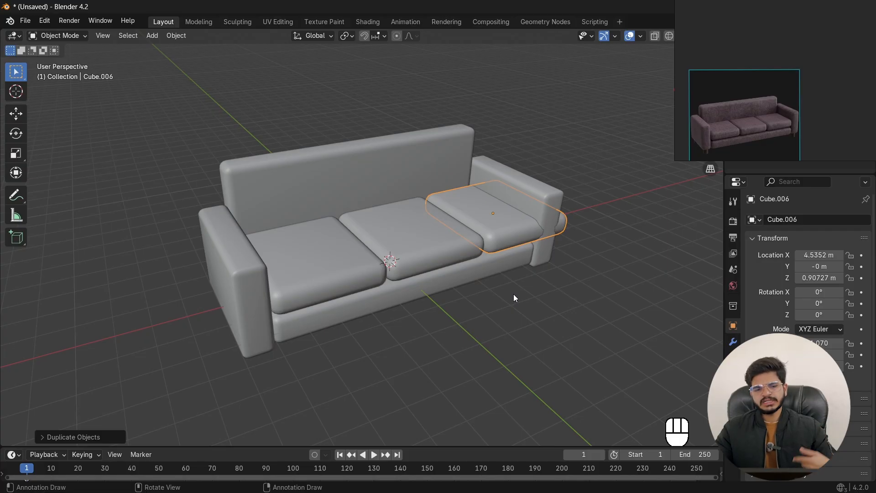
Step: Narrow the first cushion along global X to a scale of about 0.885 and move it against the −X armrest, about X −3.42 m
scroll(349, 280, "up", 3)
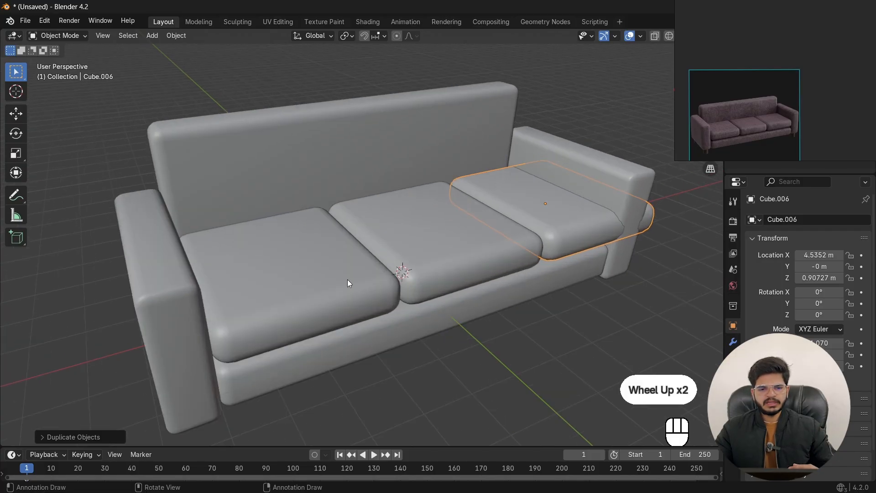
scroll(360, 290, "down", 1)
middle_click_drag(360, 290, 326, 278)
left_click(317, 275)
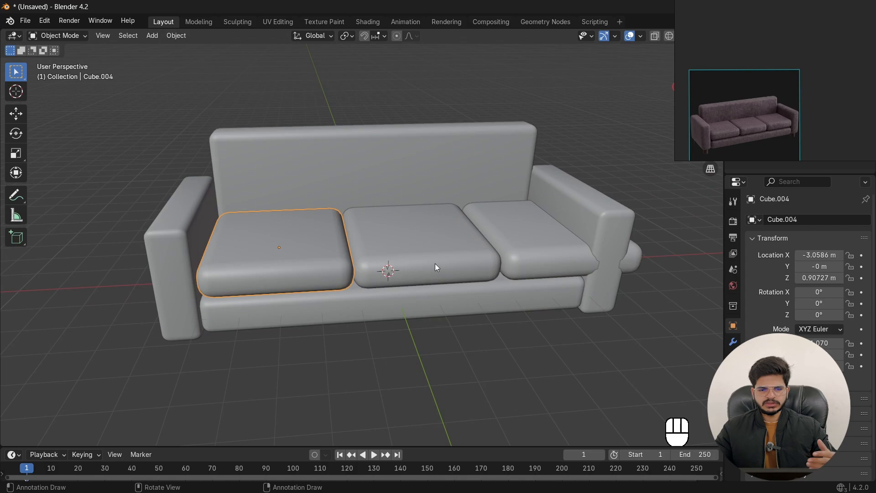
key("KP_1")
scroll(358, 229, "up", 2)
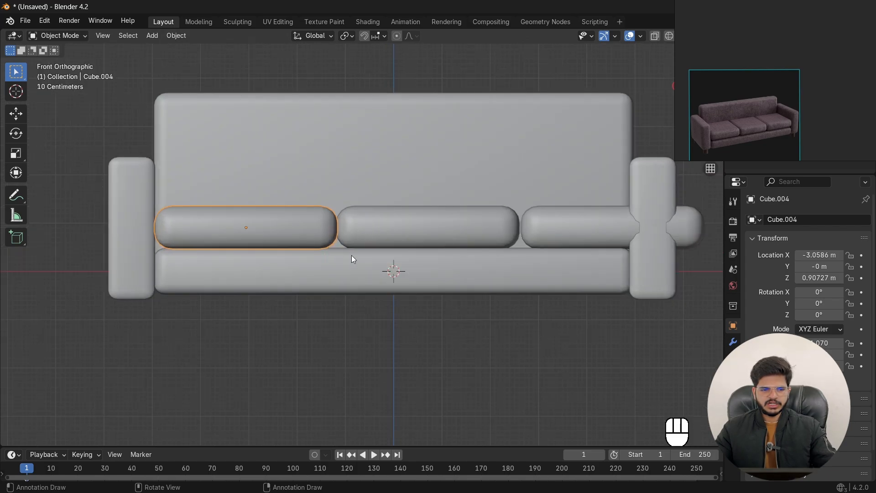
key("s")
key("x")
left_click(308, 247)
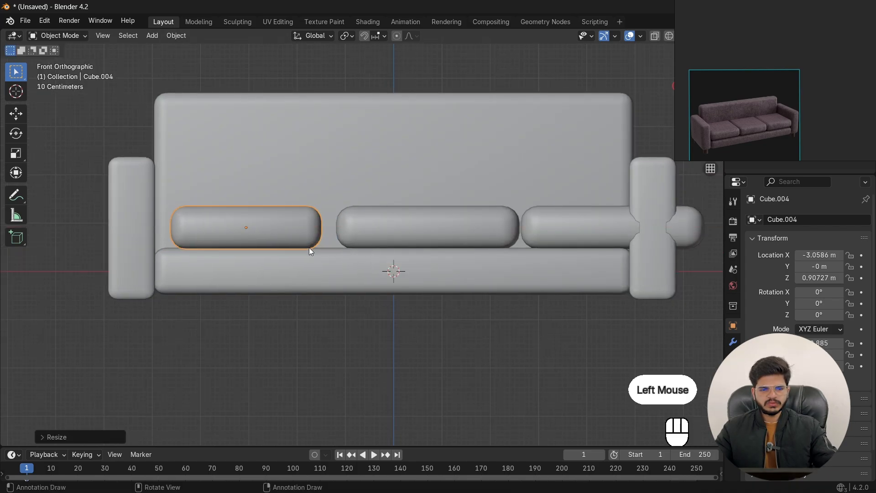
key("g")
key("x")
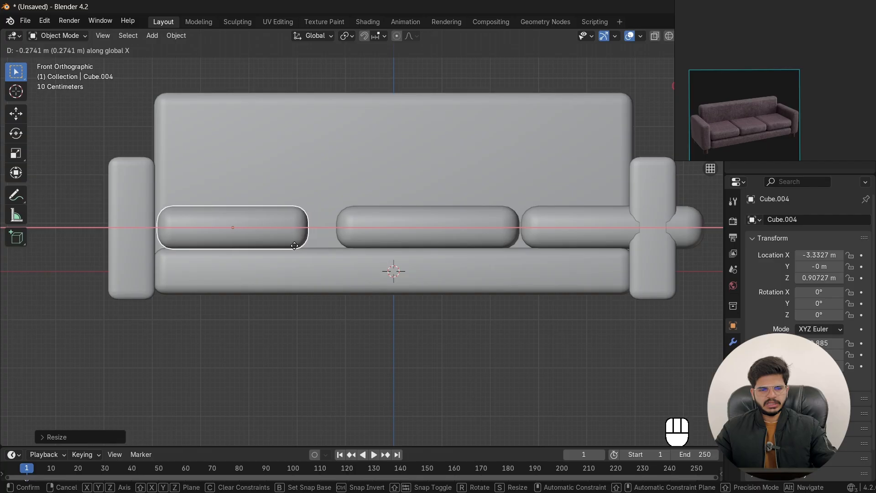
left_click(291, 244)
Step: Delete the two duplicated cushions, the middle one and the one running through the +X armrest
left_click(447, 226)
left_click(581, 230, "shift")
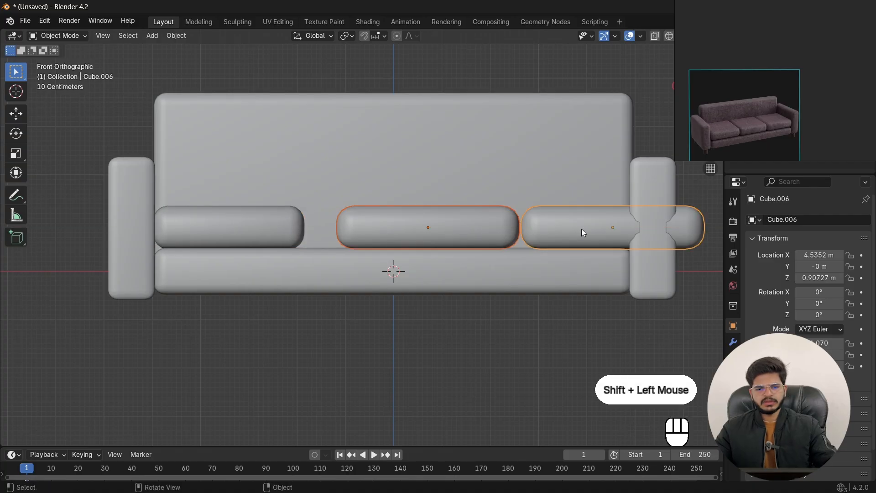
key("Delete")
Step: Duplicate the narrowed cushion along global X and place the copy against the +X armrest, at about X 3.34 m
left_click(247, 226)
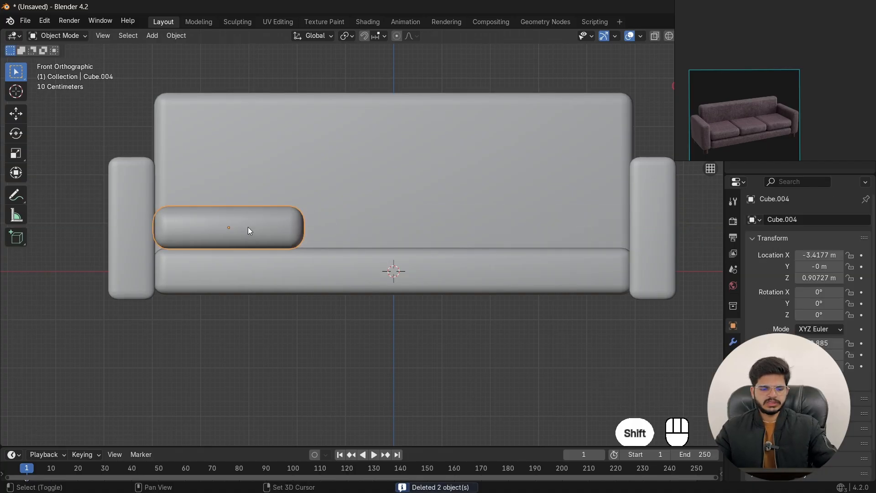
key("shift+d")
key("x")
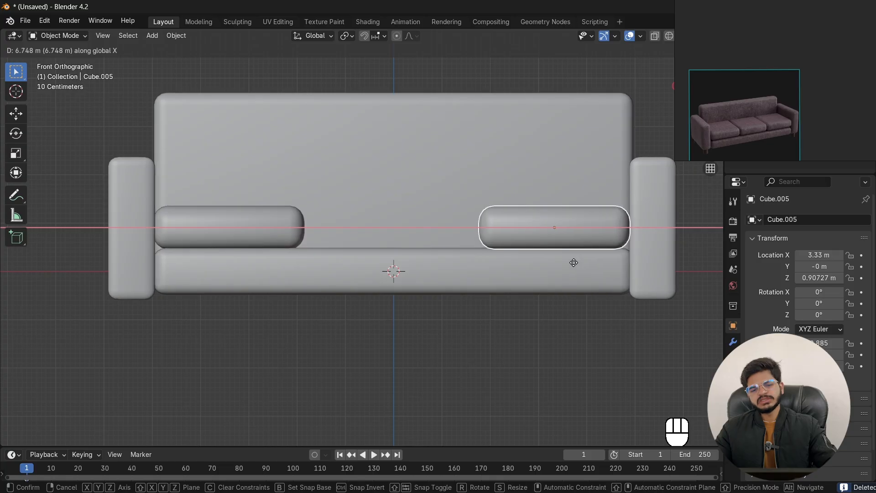
left_click(574, 266)
Step: Duplicate the −X cushion along global X and place the copy midway between the outer cushions, at about X −0.03 m
left_click(308, 240)
key("shift+d")
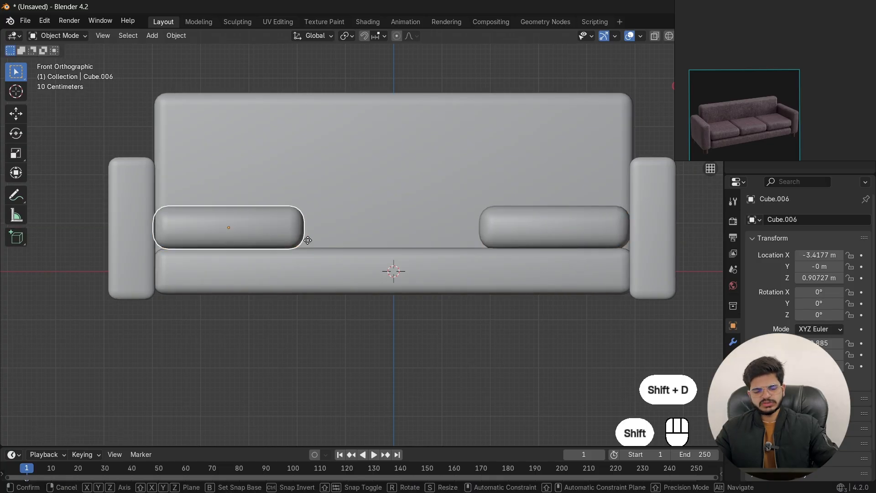
key("z")
key("x")
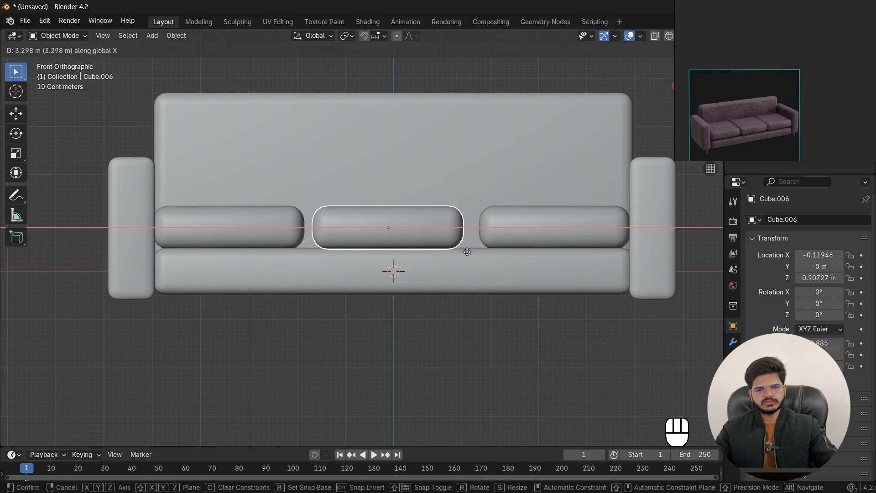
left_click(471, 252)
Step: Widen the middle cushion along global X by a factor of about 1.1 in the Top view to close the gaps
scroll(416, 230, "down", 2)
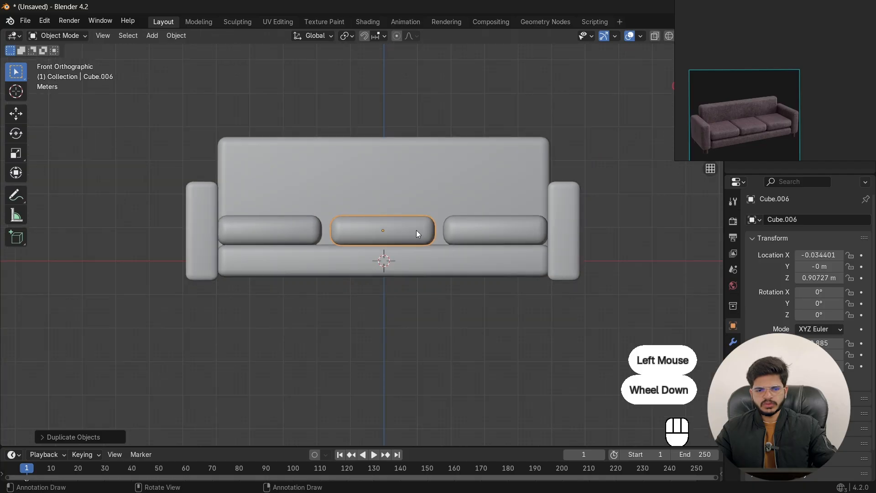
middle_click_drag(453, 327, 388, 166)
scroll(412, 250, "up", 2)
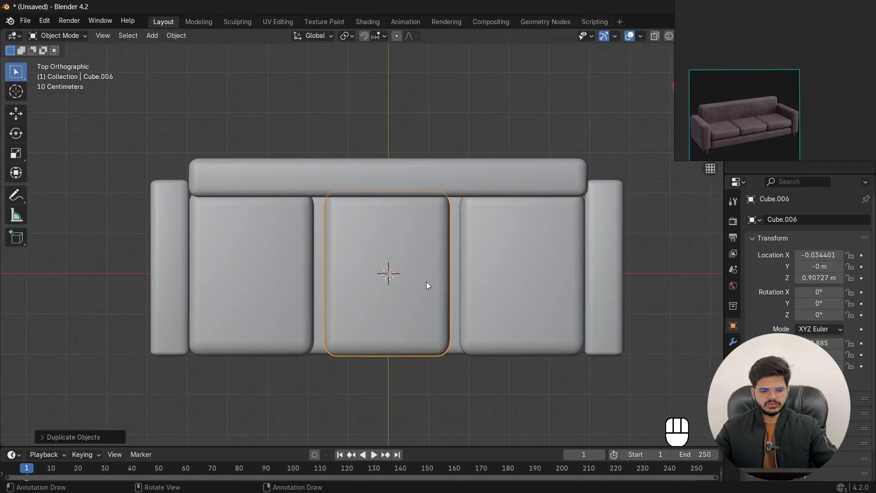
key("s")
key("x")
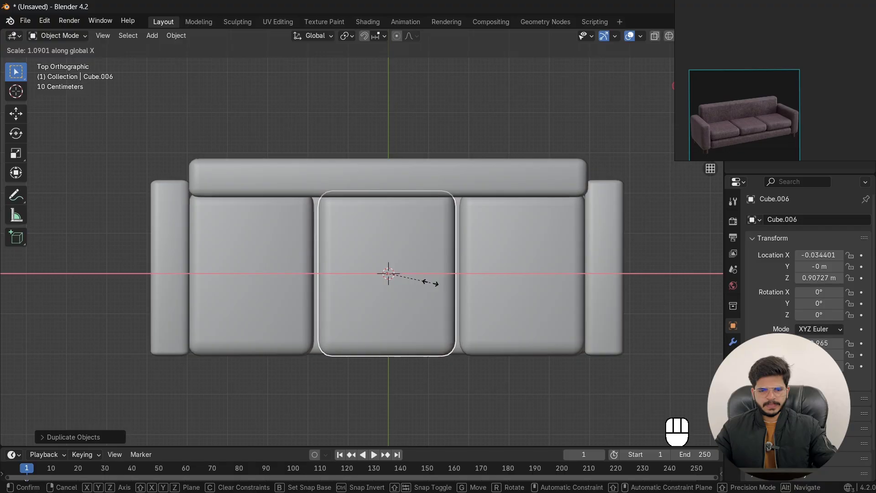
left_click(431, 284)
Step: Widen both outer cushions along global X to a scale of about 0.91, filling the remaining gaps beside the middle cushion
left_click(277, 281)
key("s")
key("x")
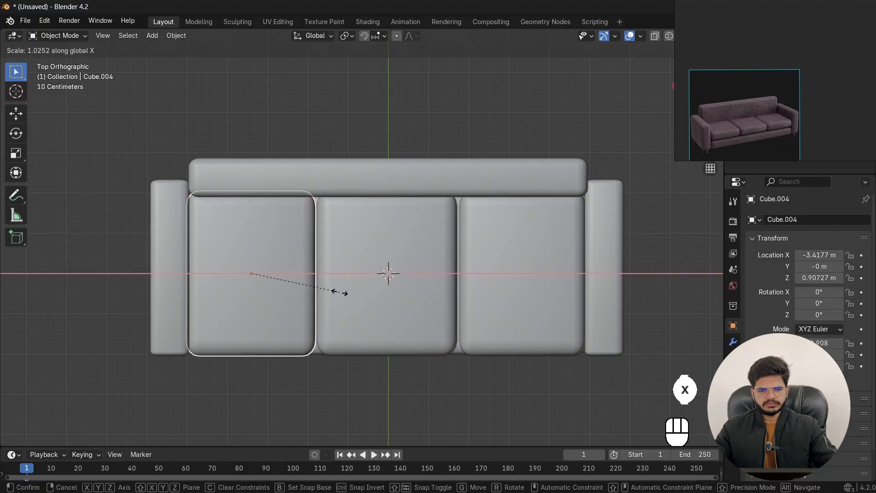
left_click(343, 293)
left_click(531, 282)
key("s")
key("x")
left_click(531, 281)
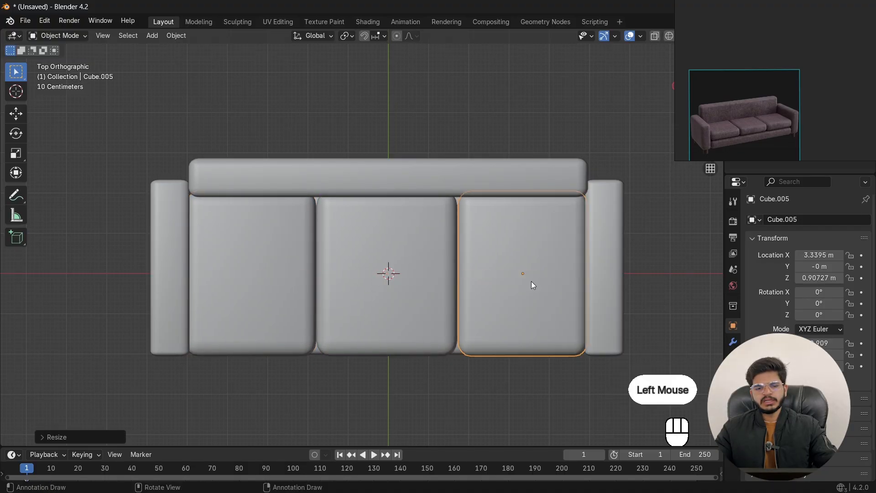
scroll(531, 281, "down", 1)
middle_click_drag(531, 281, 514, 188)
left_click(576, 232)
scroll(559, 238, "down", 1)
scroll(515, 188, "down", 1)
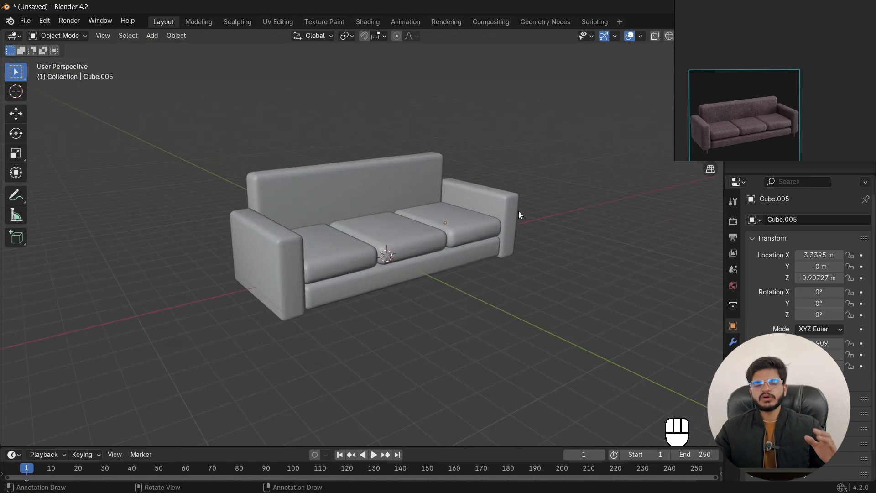
Step: Examine the shape and placement of the sofa's legs in the reference picture
scroll(769, 142, "down", 1)
scroll(730, 140, "up", 4)
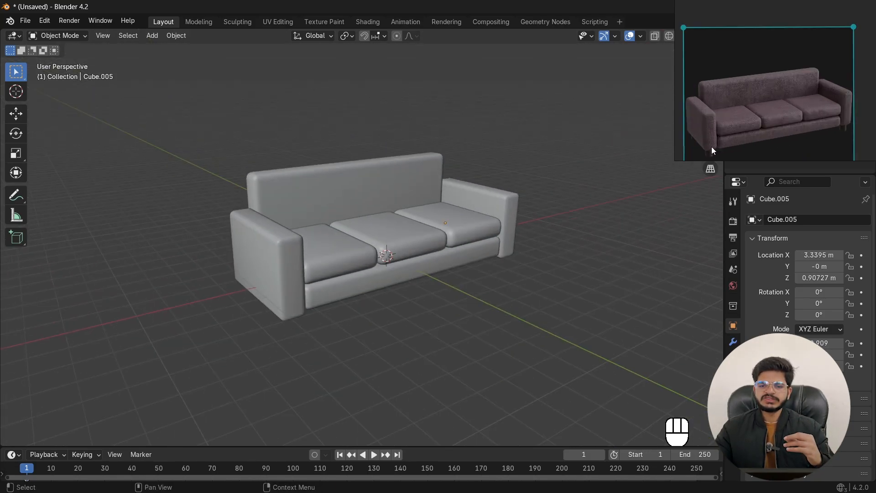
scroll(721, 139, "down", 2)
scroll(721, 110, "up", 5)
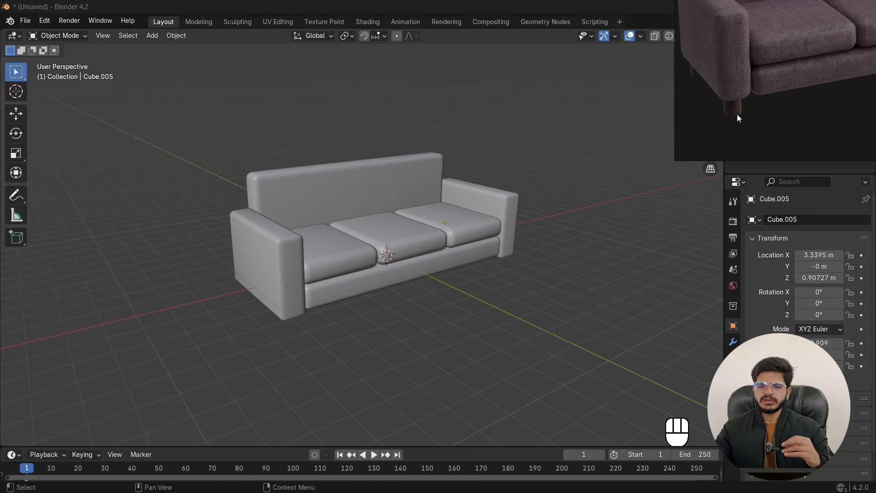
scroll(753, 112, "down", 2)
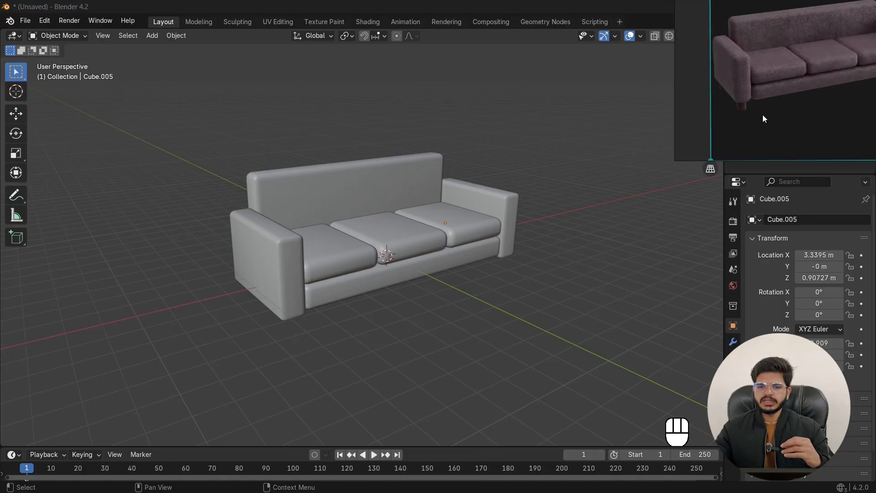
scroll(693, 137, "down", 2)
scroll(828, 80, "up", 1)
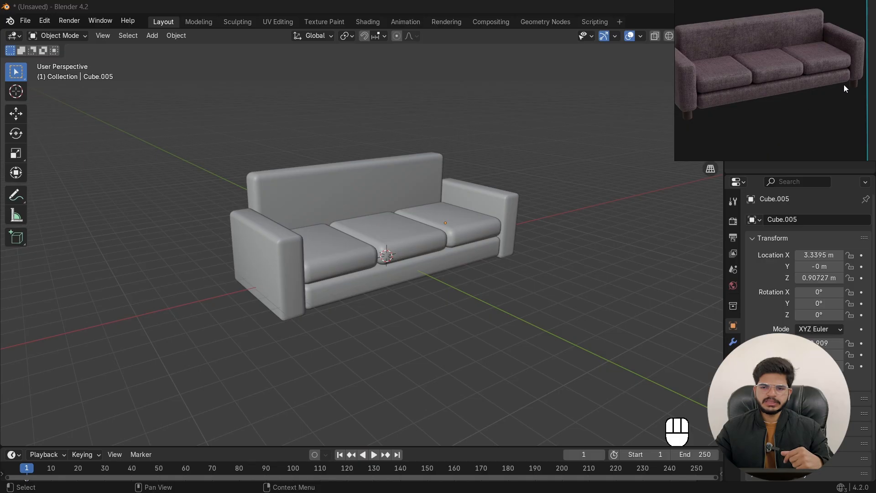
scroll(405, 307, "down", 1)
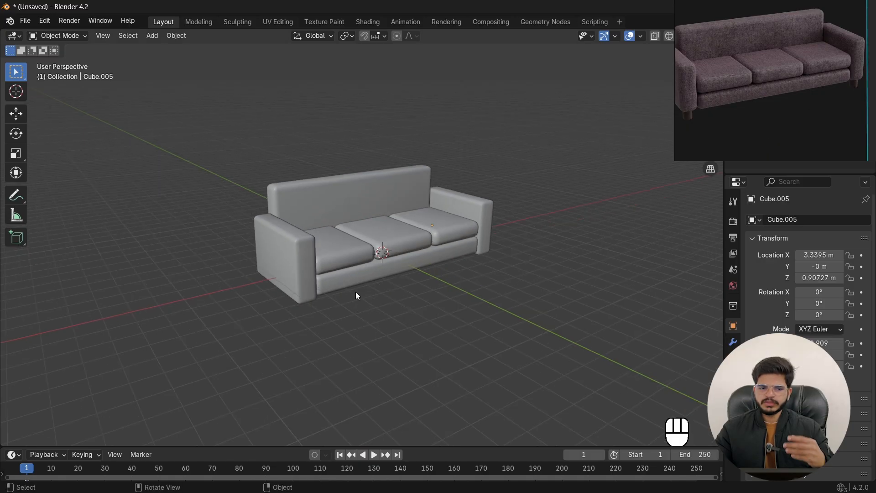
scroll(374, 278, "down", 2)
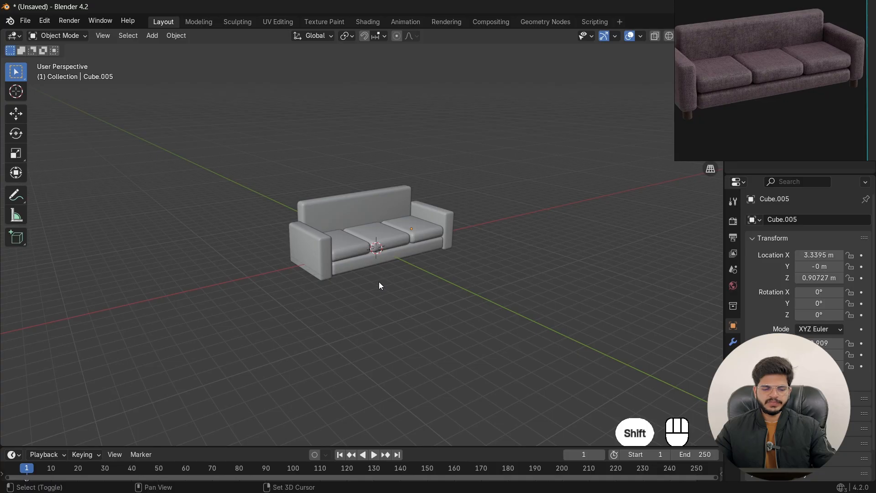
Step: Add a cylinder mesh for the first sofa leg
key("shift+a")
mouse_move(384, 269)
key("shift+a")
mouse_move(283, 136)
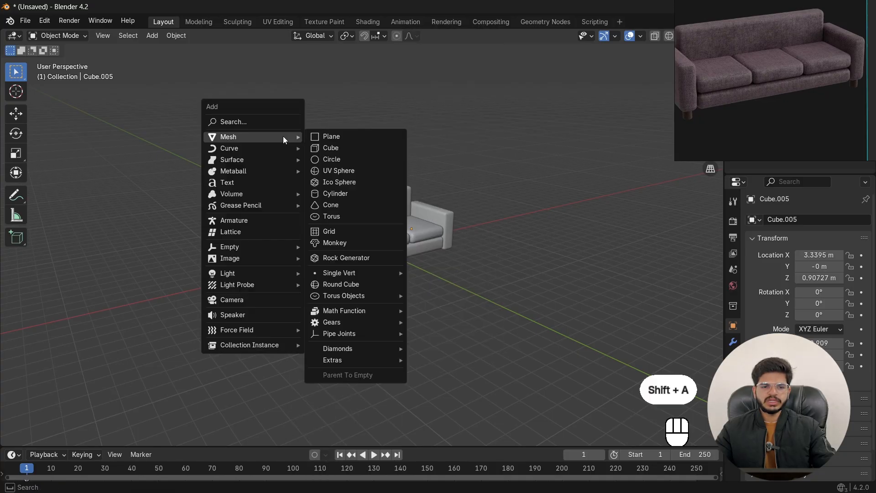
left_click(343, 194)
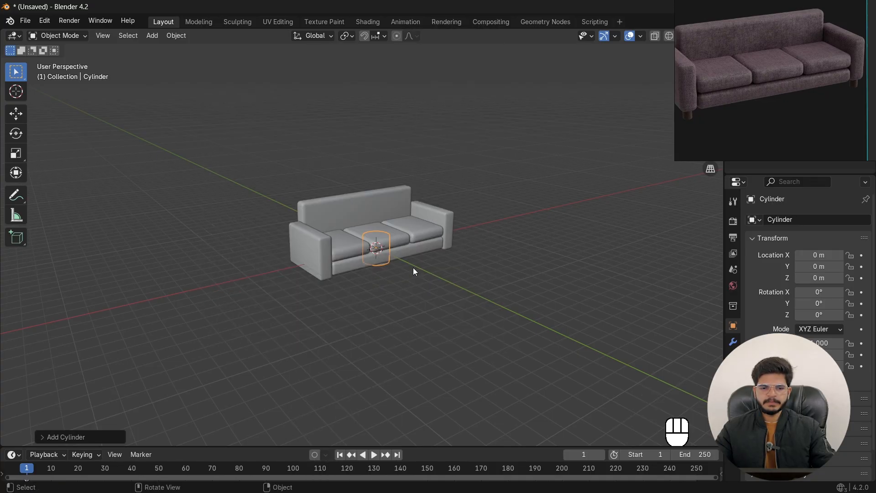
Step: Move the cylinder below the −X armrest in Front view, at about X −5.35 m, Z −1.41 m
scroll(352, 273, "up", 3)
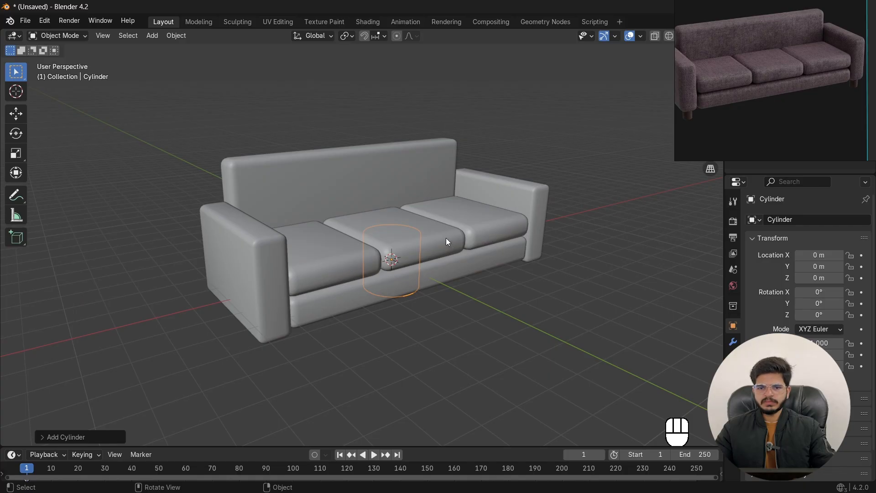
key("grave")
left_click(287, 161)
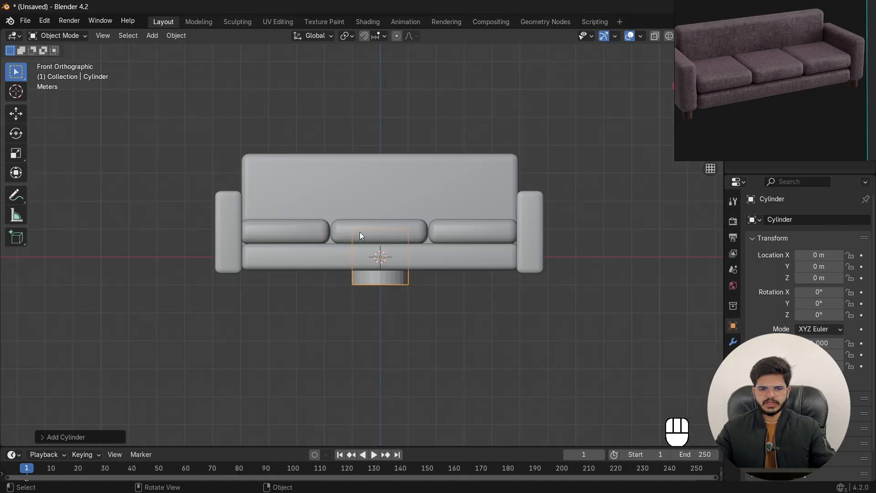
scroll(383, 275, "up", 1)
scroll(385, 274, "down", 2)
key("g")
left_click(317, 310)
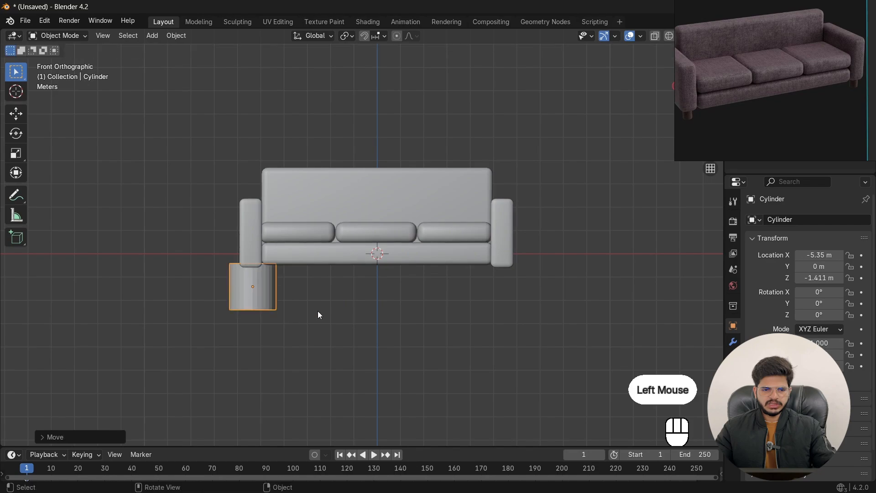
Step: Scale the cylinder uniformly to about 0.264 and move it up against the armrest's underside, at about X −5.40 m, Z −0.88 m
scroll(318, 311, "up", 1)
middle_click_drag(318, 310, 311, 275, "shift")
scroll(312, 279, "up", 1)
key("s")
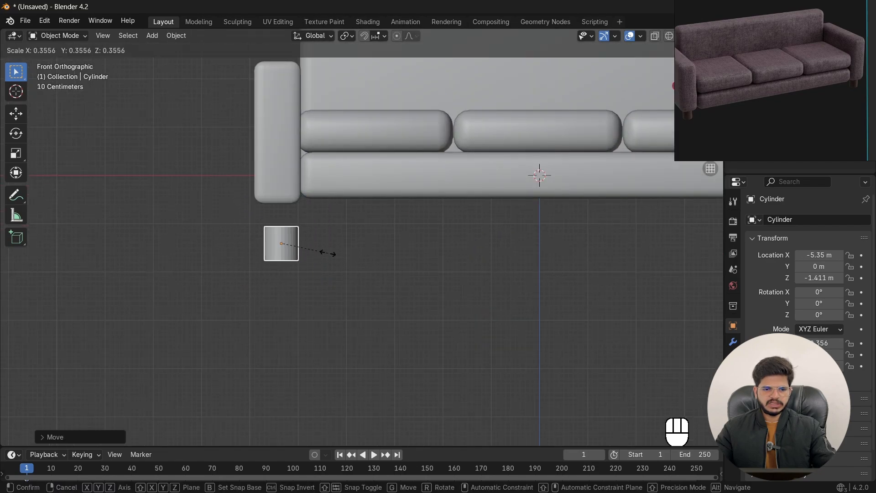
left_click(317, 247)
scroll(292, 253, "up", 1)
key("g")
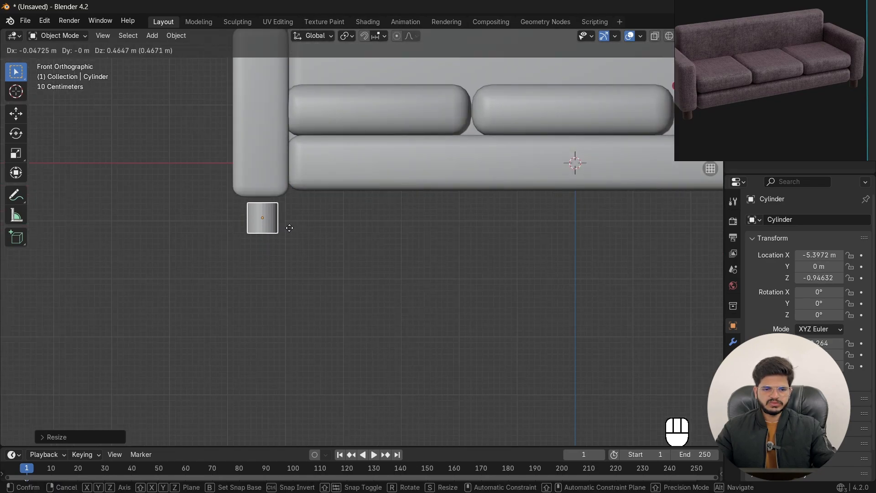
left_click(297, 237)
Step: Stretch the cylinder along global Z by a factor of about 1.75
key("s")
key("z")
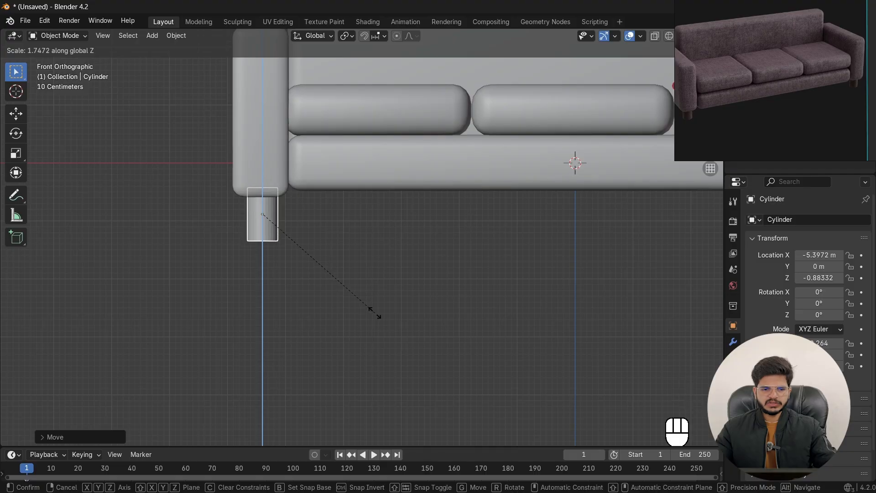
left_click(374, 313)
Step: Shrink the leg uniformly to an X scale of about 0.234 and center it under the armrest, at about X −5.44 m, Z −0.88 m
scroll(363, 295, "up", 1)
middle_click_drag(364, 295, 480, 276, "shift")
key("s")
left_click(409, 289)
key("g")
left_click(407, 289)
scroll(407, 289, "down", 1)
left_click(434, 298)
Step: Move the leg along global Y in Right view to the armrest's front end, at about Y −1.53 m
key("grave")
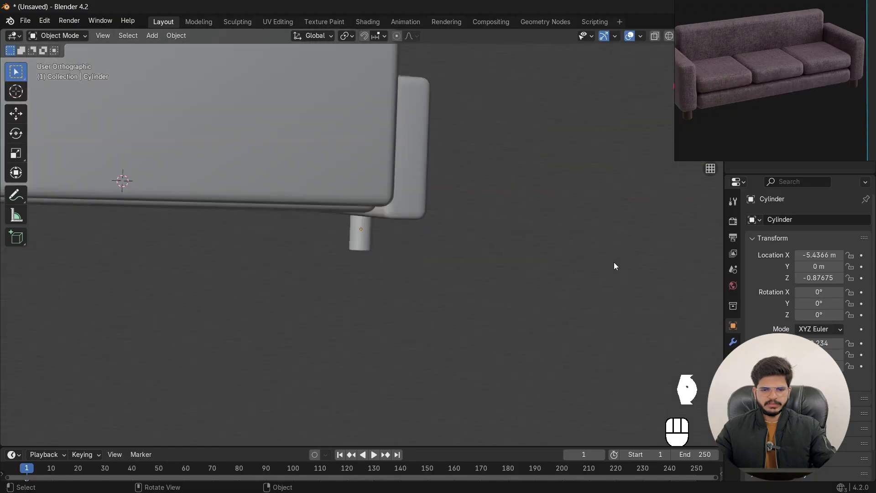
scroll(303, 245, "up", 1)
left_click(291, 239)
key("g")
key("y")
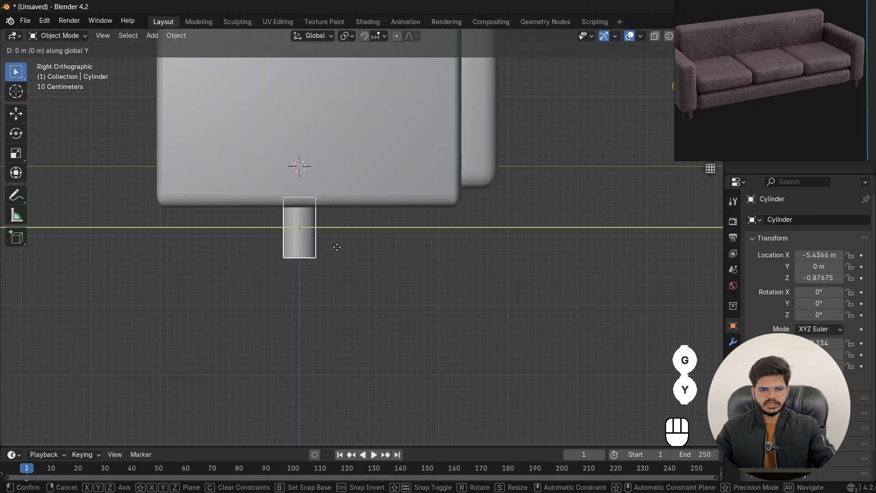
left_click(230, 238)
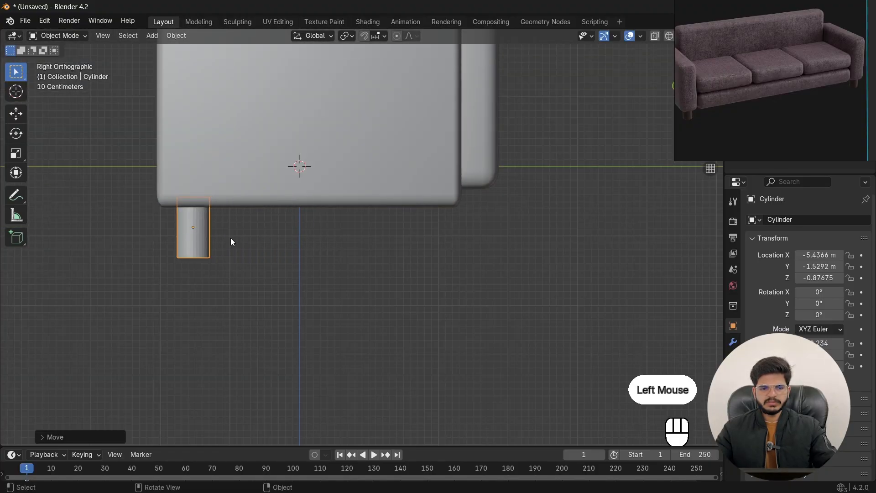
scroll(323, 262, "down", 3)
scroll(325, 241, "up", 3)
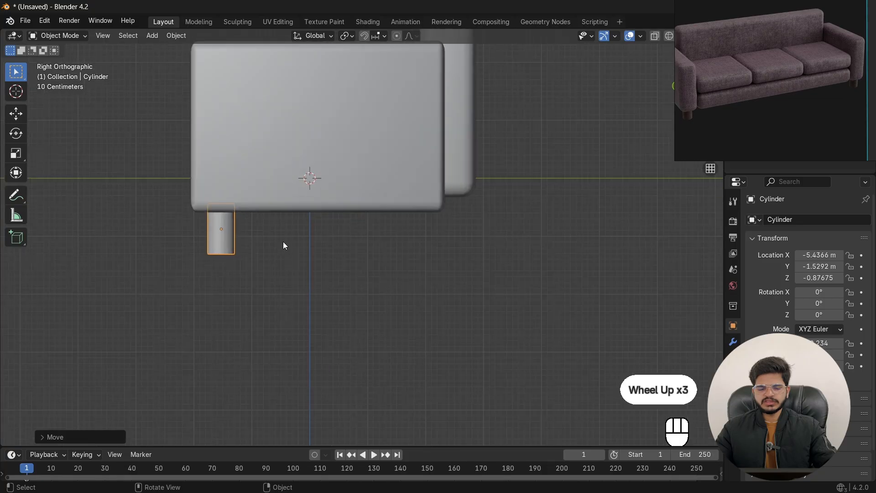
Step: Shorten the leg along global Z and raise it to about Z −0.84 m
key("s")
key("z")
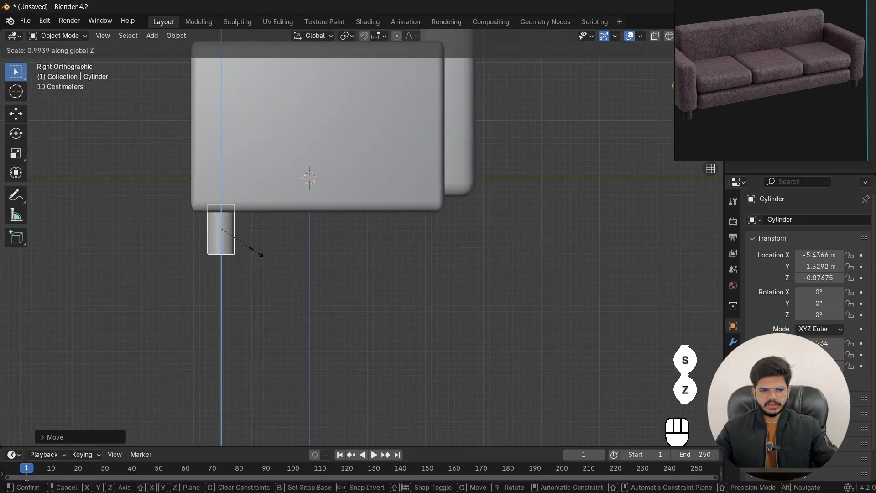
left_click(250, 249)
key("g")
key("z")
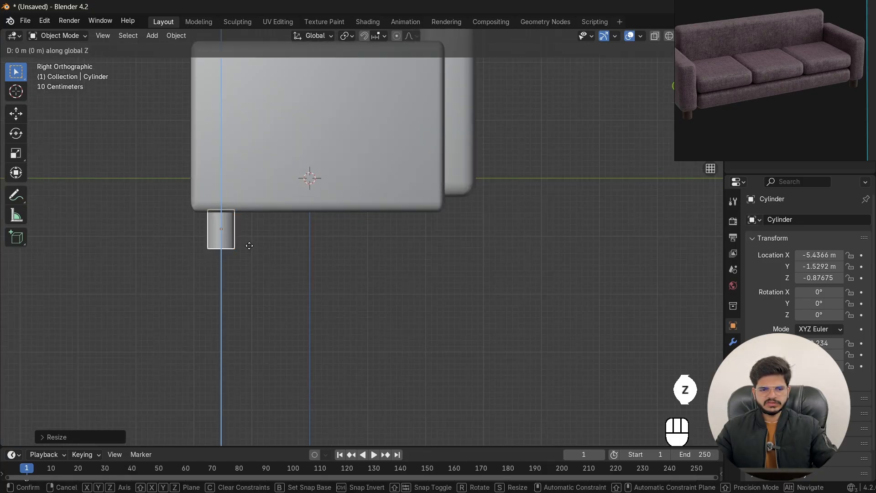
left_click(281, 246)
Step: Raise the leg along global Z in Front view so its upper part sinks into the armrest, at about Z −0.67 m
scroll(293, 247, "down", 1)
middle_click_drag(294, 246, 381, 263)
left_click(299, 282)
scroll(300, 282, "down", 1)
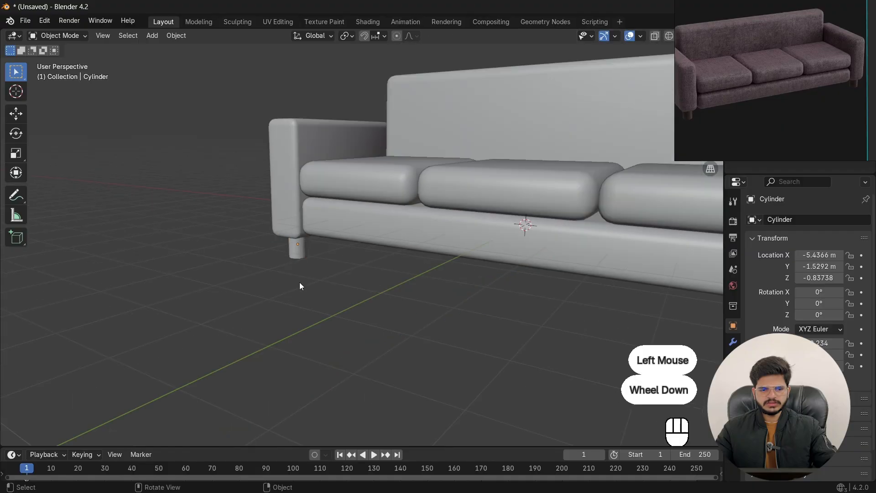
middle_click_drag(299, 281, 404, 278)
key("grave")
scroll(368, 274, "up", 3)
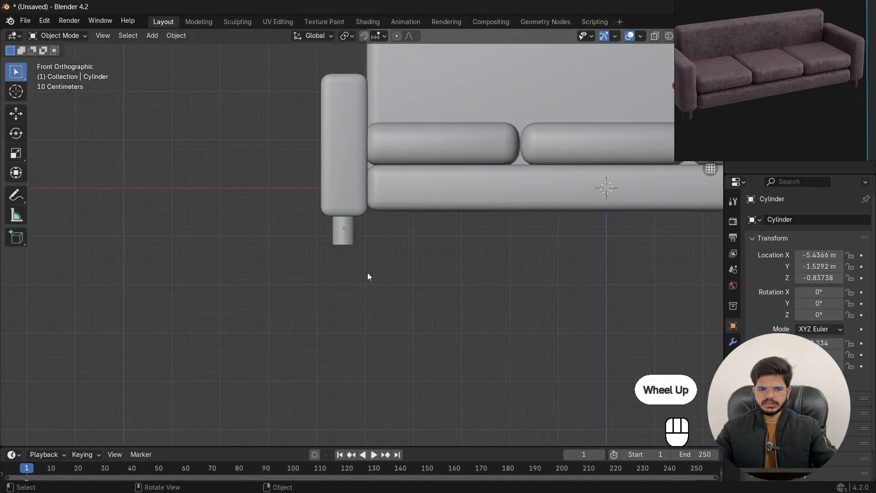
key("g")
key("z")
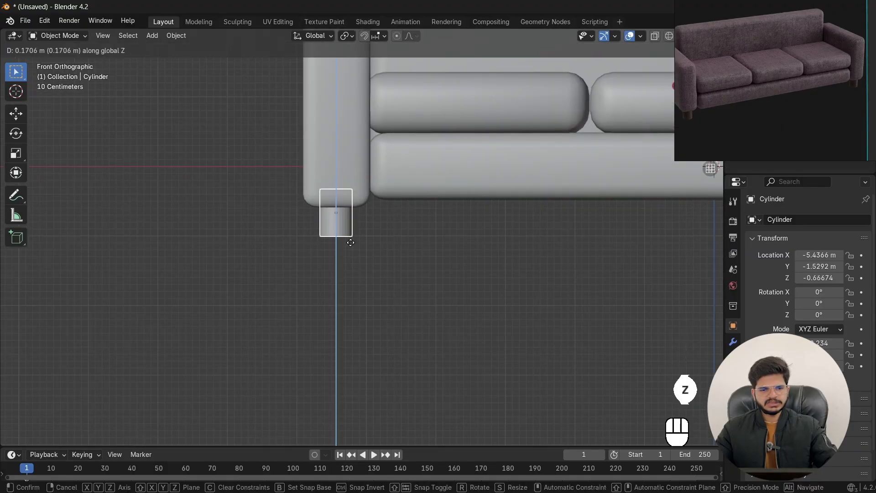
left_click(351, 243)
Step: Lower the leg along global Z to about −0.76 m so more of it extends below the armrest
scroll(397, 247, "down", 4)
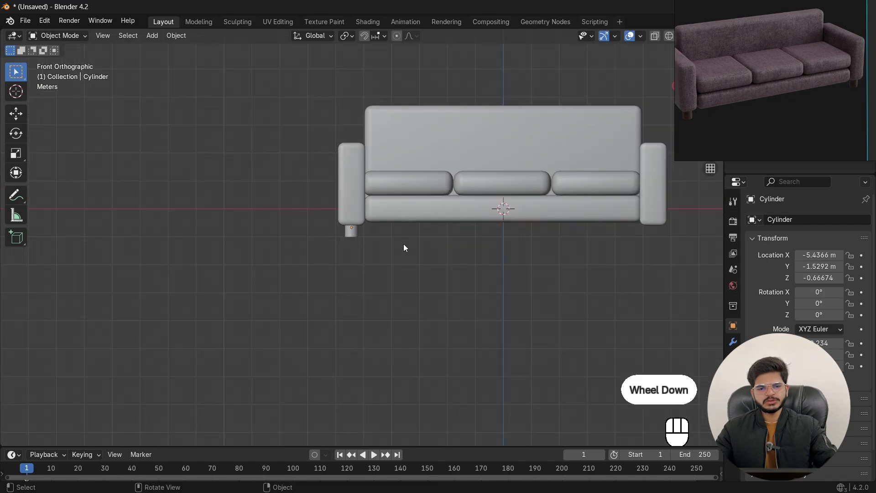
middle_click_drag(403, 244, 446, 283)
scroll(642, 165, "up", 2)
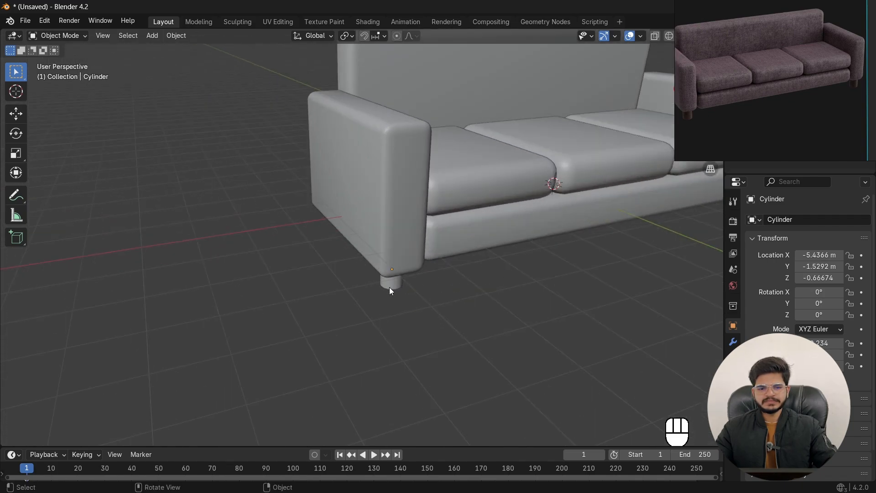
key("g")
key("z")
left_click(428, 318)
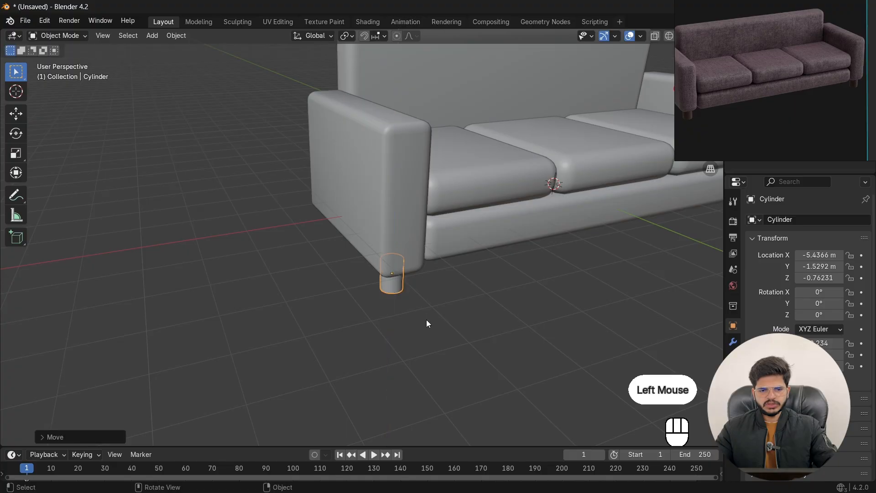
Step: Thin the leg by scaling it in X and Y only, to an X scale of about 0.174
scroll(422, 314, "down", 5)
scroll(413, 308, "up", 3)
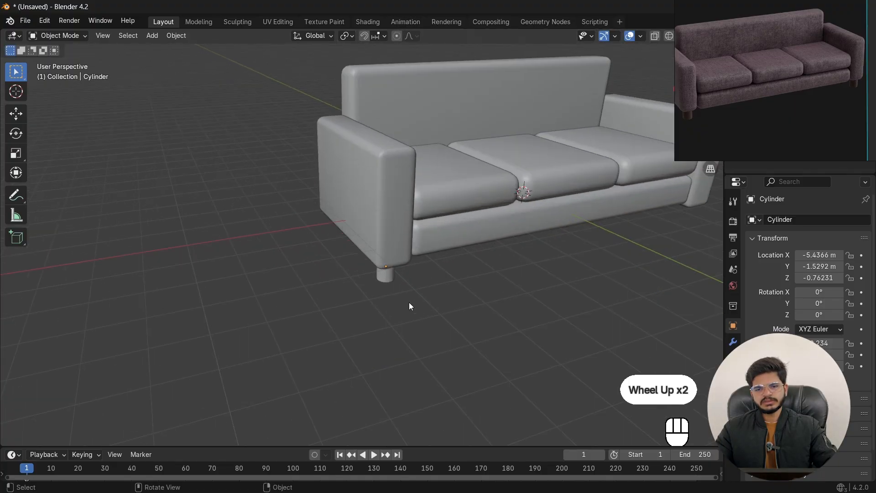
key("s")
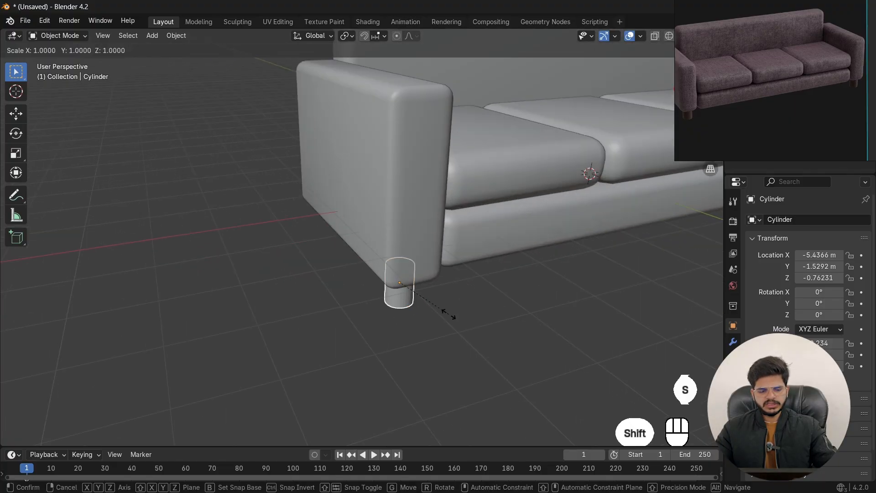
key("shift+z")
left_click(434, 308)
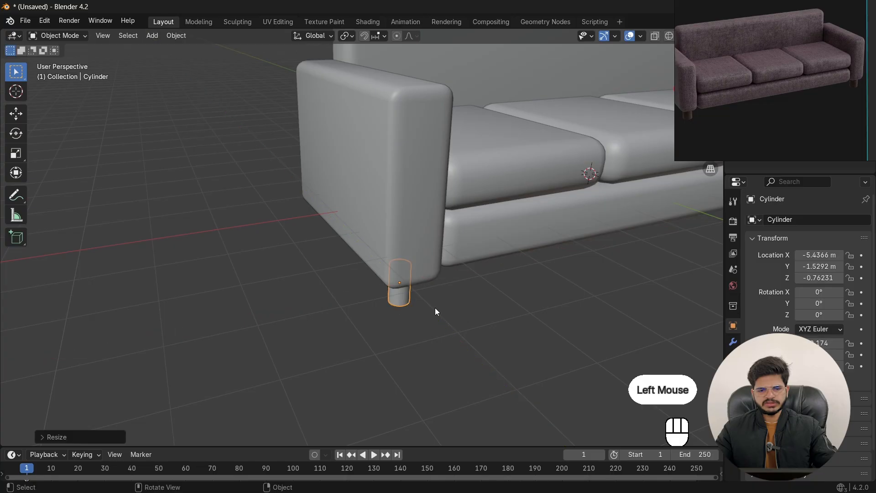
Step: Show the whole sofa in Top view with X-ray turned on to reveal the leg beneath the armrest
scroll(456, 310, "down", 5)
middle_click_drag(470, 313, 479, 295)
scroll(478, 291, "up", 2)
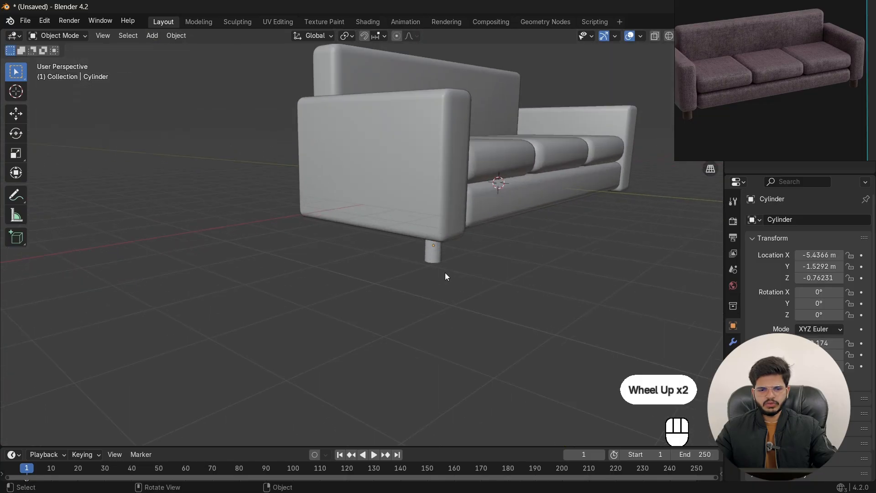
left_click(436, 257)
key("grave")
key("grave")
left_click(400, 46)
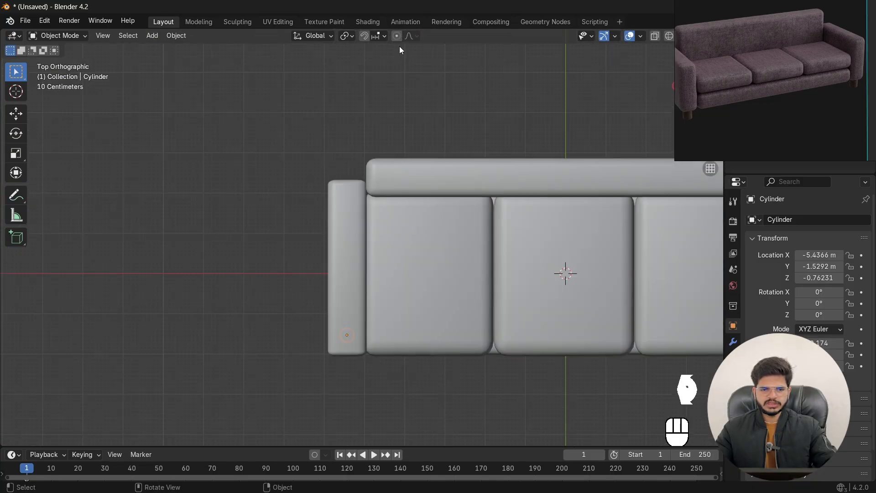
scroll(411, 158, "down", 2)
middle_click_drag(410, 158, 327, 176, "shift")
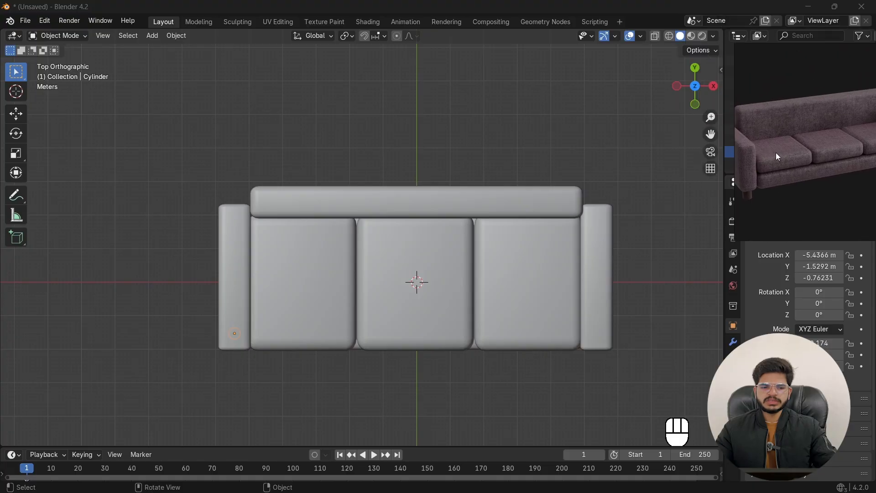
left_click(655, 36)
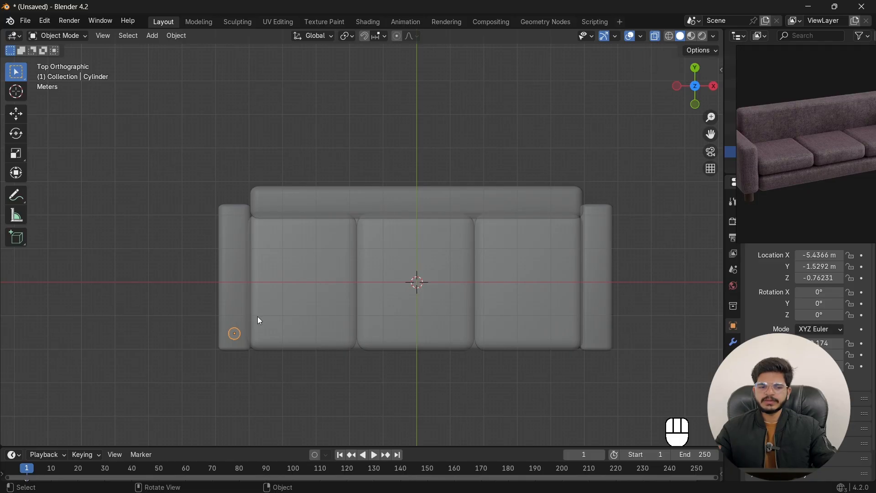
left_click(656, 35)
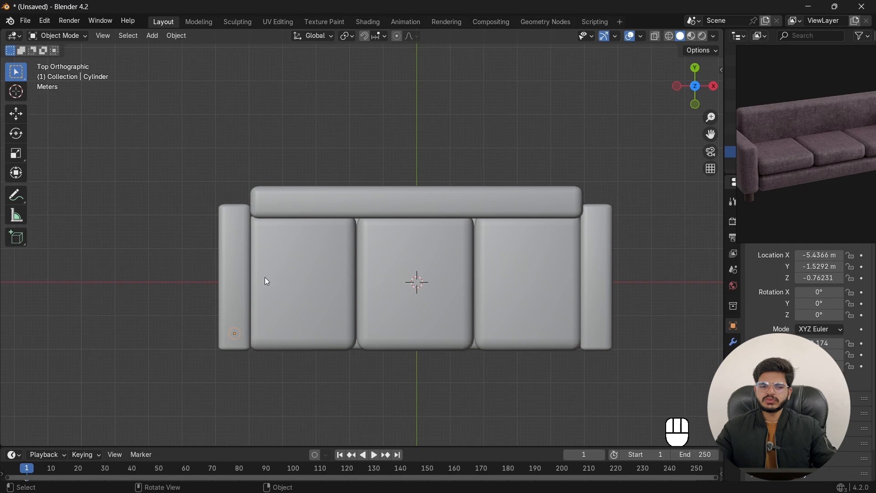
left_click(654, 36)
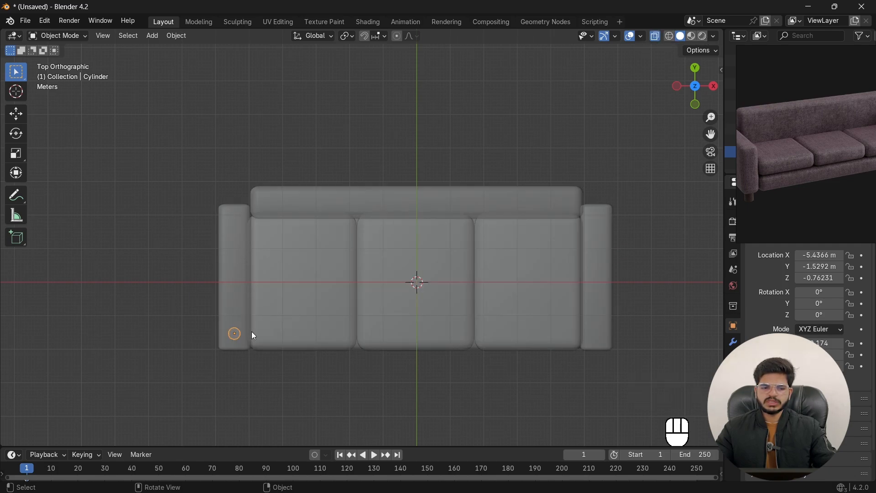
Step: Duplicate the front leg along global Y to the rear end of the same armrest, at about Y 1.67 m
middle_click_drag(254, 336, 313, 346, "shift")
scroll(297, 351, "down", 1)
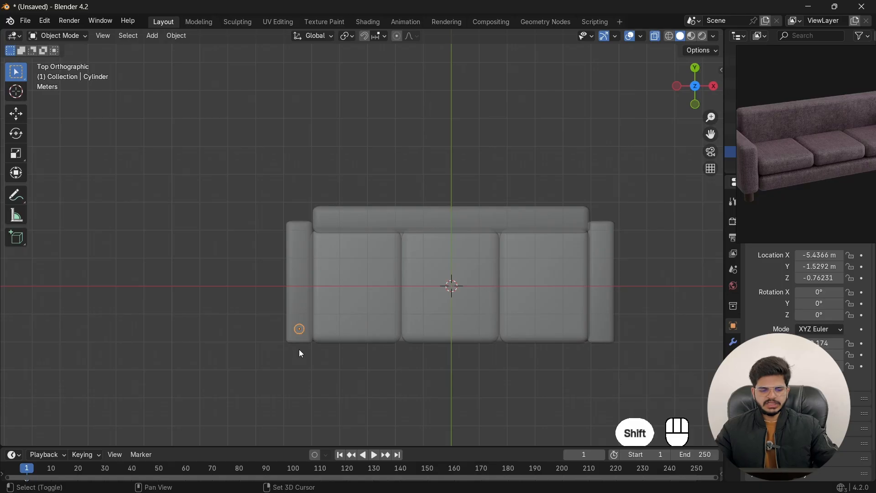
key("shift+d")
key("y")
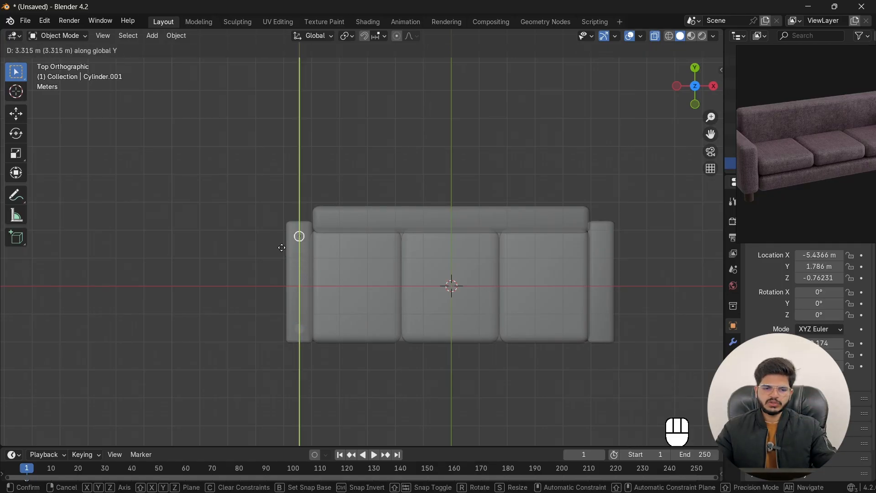
left_click(319, 260)
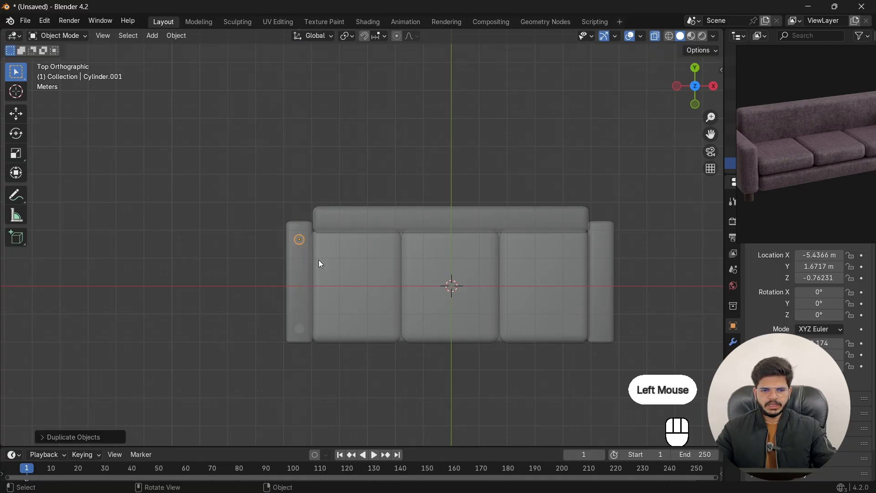
Step: Duplicate the front and rear legs together along global X in Top view to sit under the opposite armrest, at about X 5.38 m
left_click(301, 329, "shift")
middle_click_drag(342, 317, 401, 214)
left_click(404, 313)
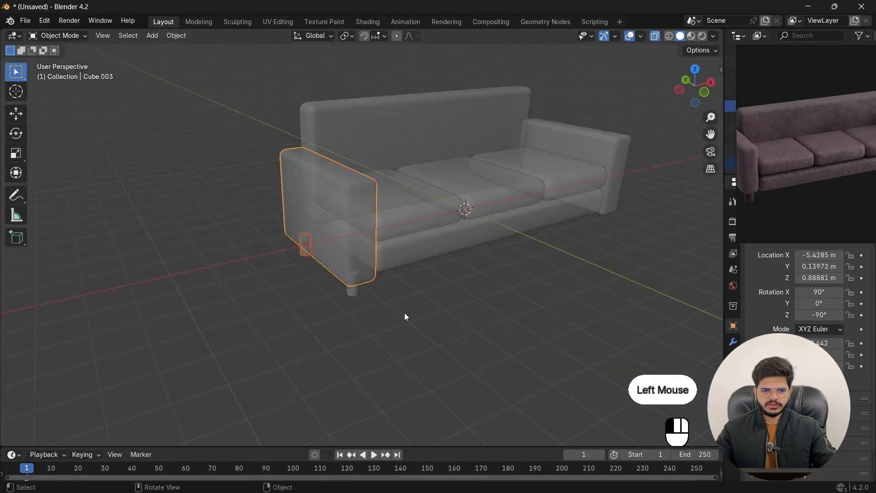
middle_click_drag(378, 322, 408, 292)
left_click(388, 229)
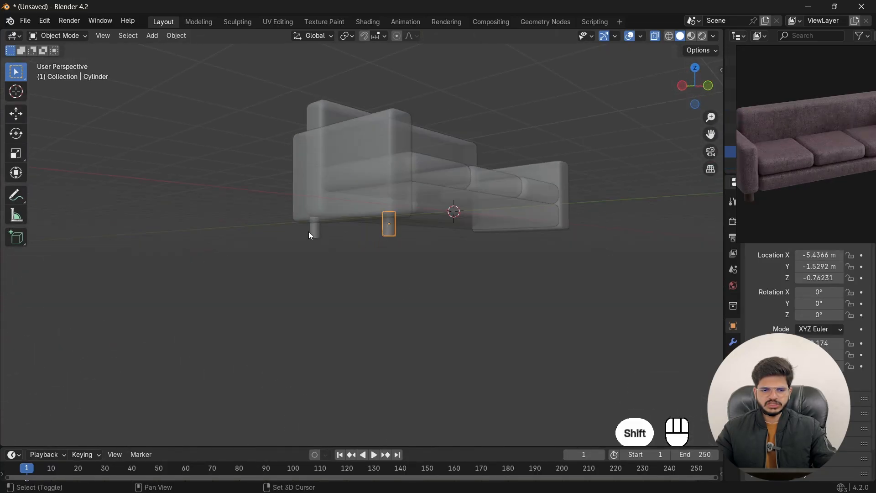
left_click(313, 231, "shift")
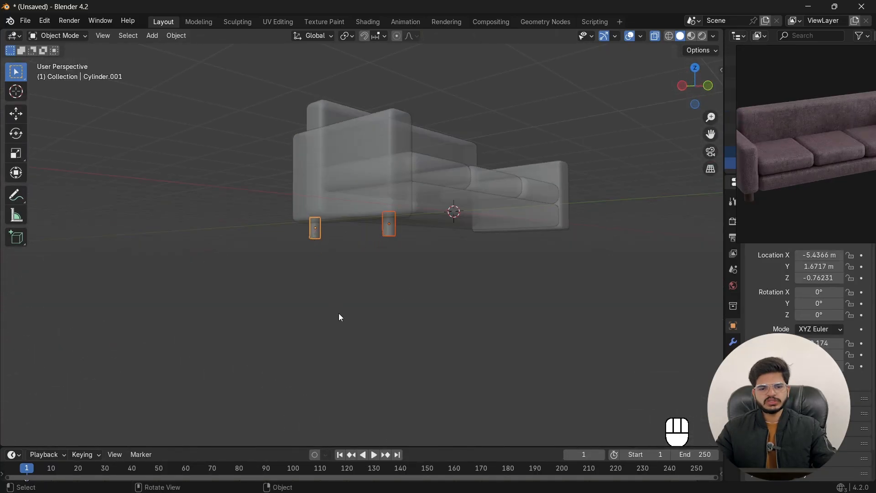
key("KP_7")
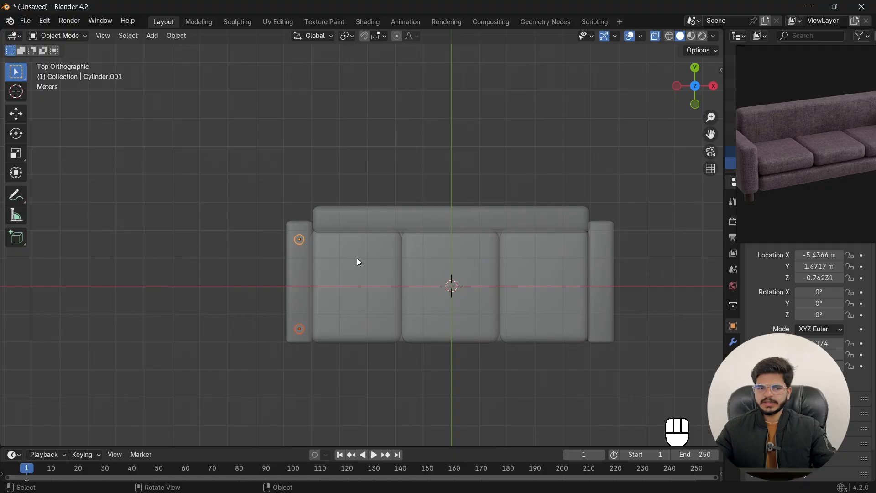
scroll(359, 261, "down", 2)
middle_click_drag(359, 261, 319, 270, "shift")
key("shift+d")
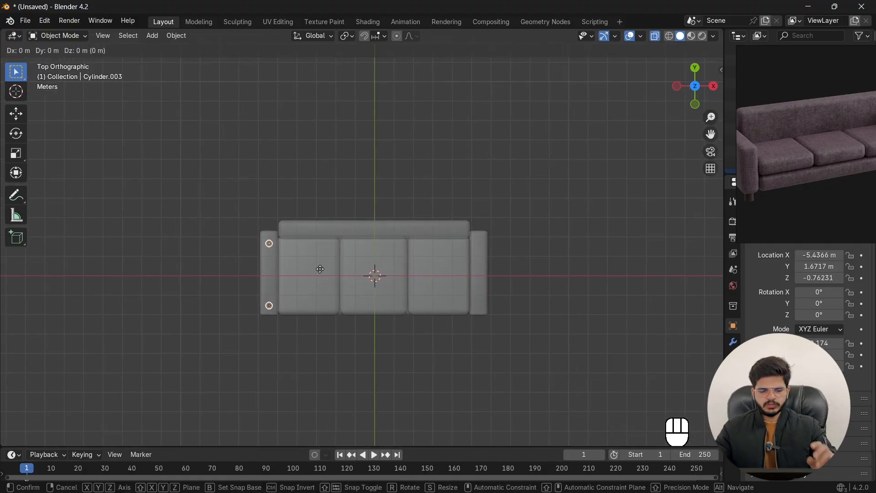
key("x")
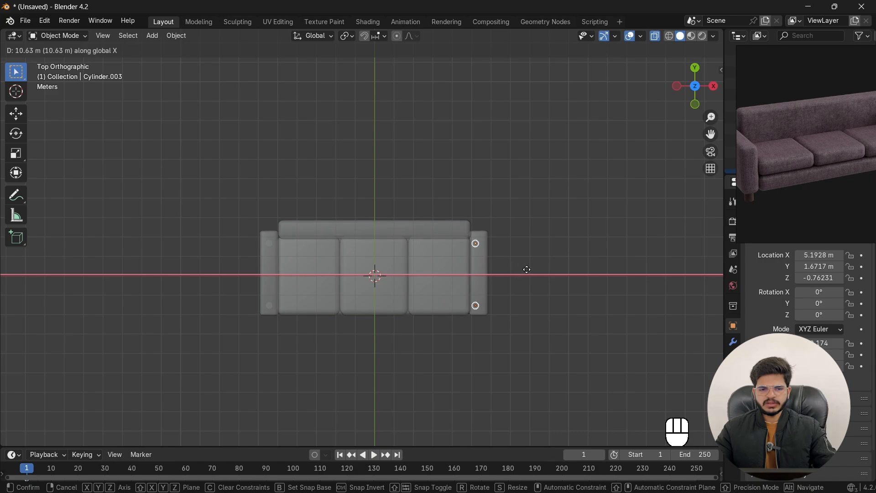
left_click(530, 269)
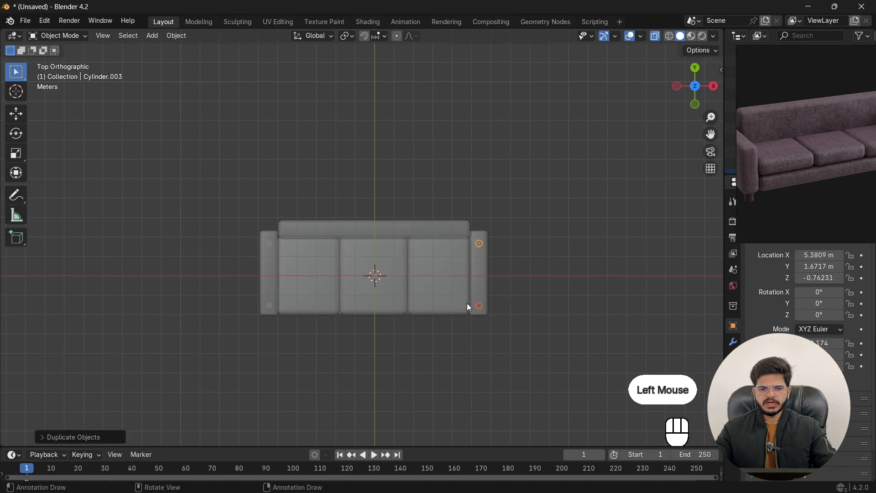
Step: Turn off X-ray and examine the legs under both armrests and the overall sofa against the reference picture
middle_click_drag(468, 305, 565, 205)
left_click(655, 35)
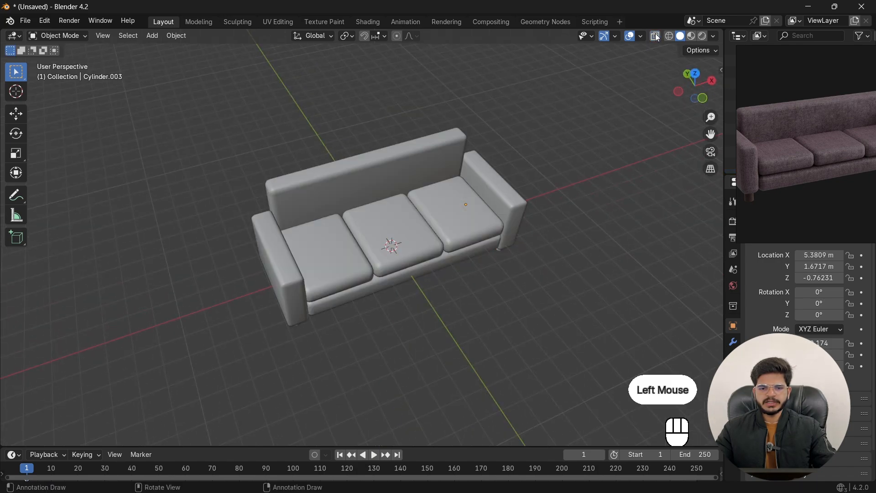
middle_click_drag(492, 235, 529, 183)
left_click(546, 219)
scroll(498, 229, "up", 2)
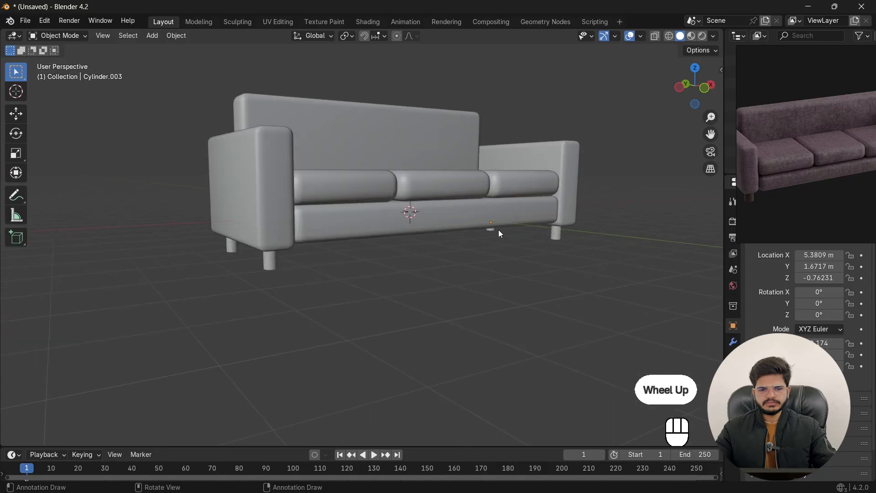
scroll(472, 247, "down", 2)
middle_click_drag(484, 307, 478, 345)
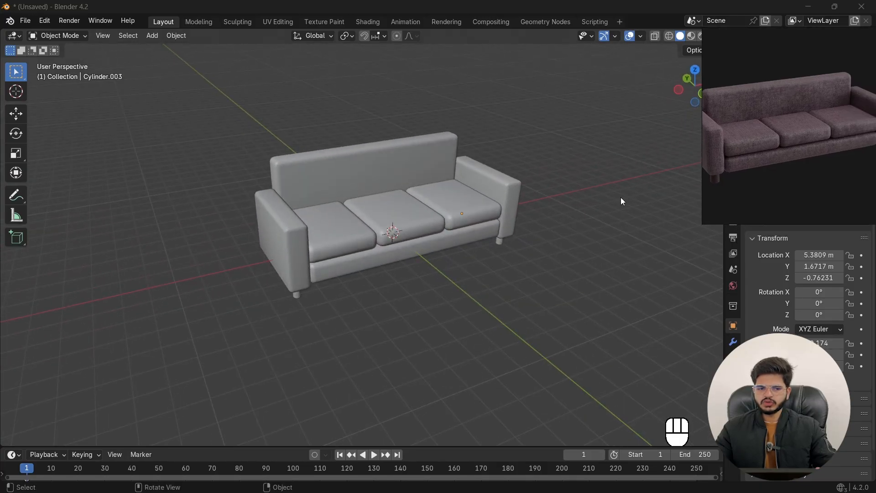
scroll(409, 183, "up", 2)
scroll(409, 187, "down", 2)
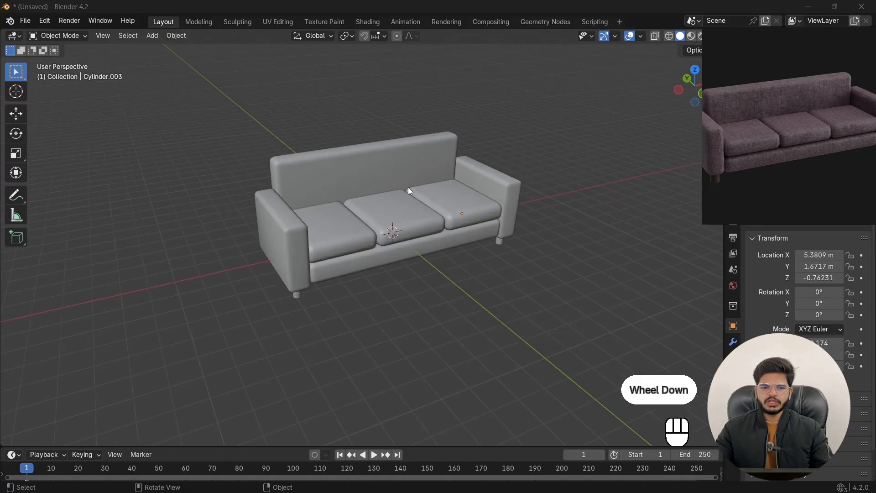